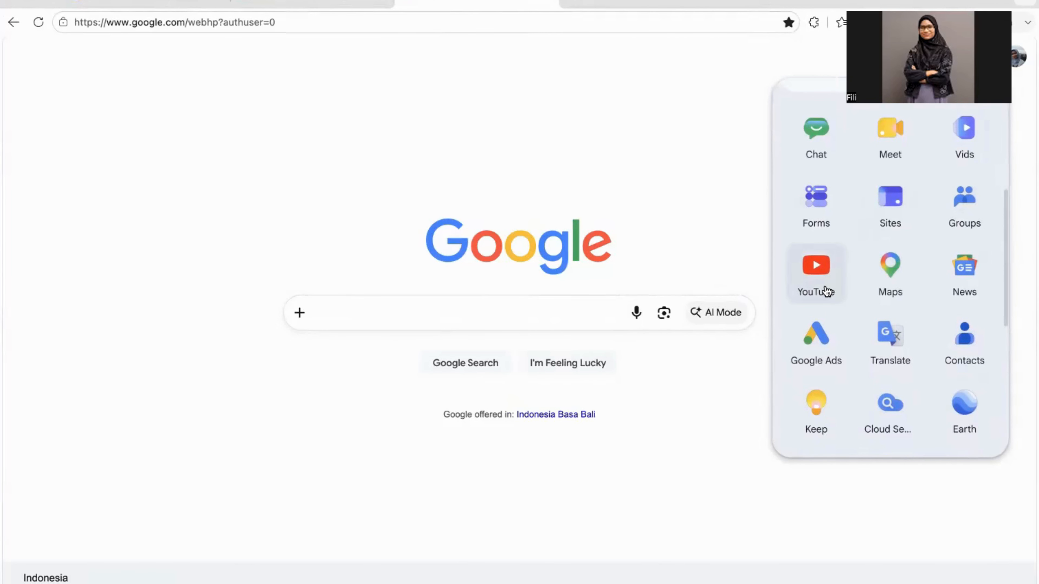
Step: Look through the full list of Google apps, from YouTube and Maps down to Classroom, and close the list
scroll(826, 291, "down", 2)
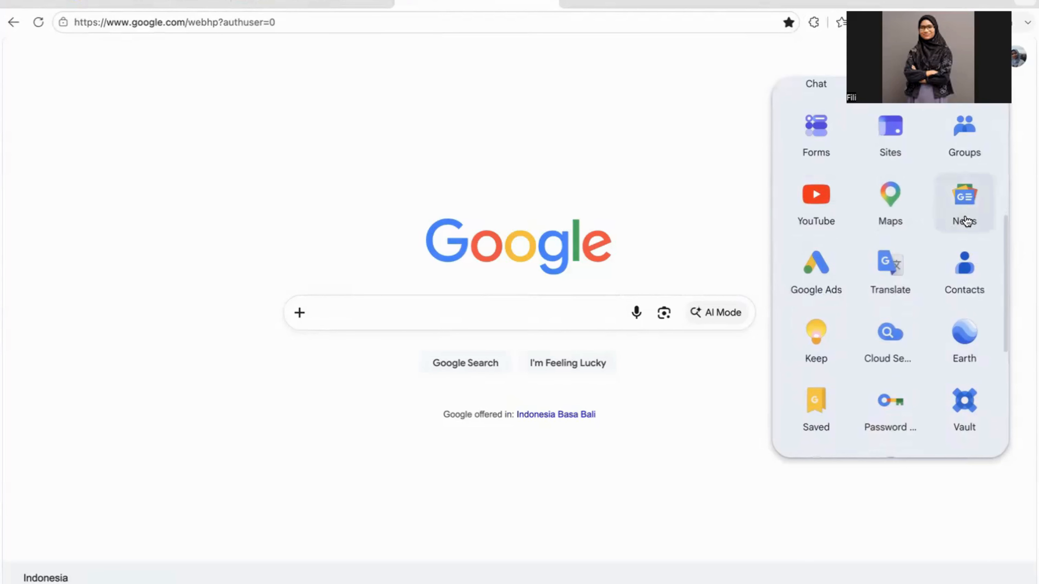
scroll(965, 220, "down", 1)
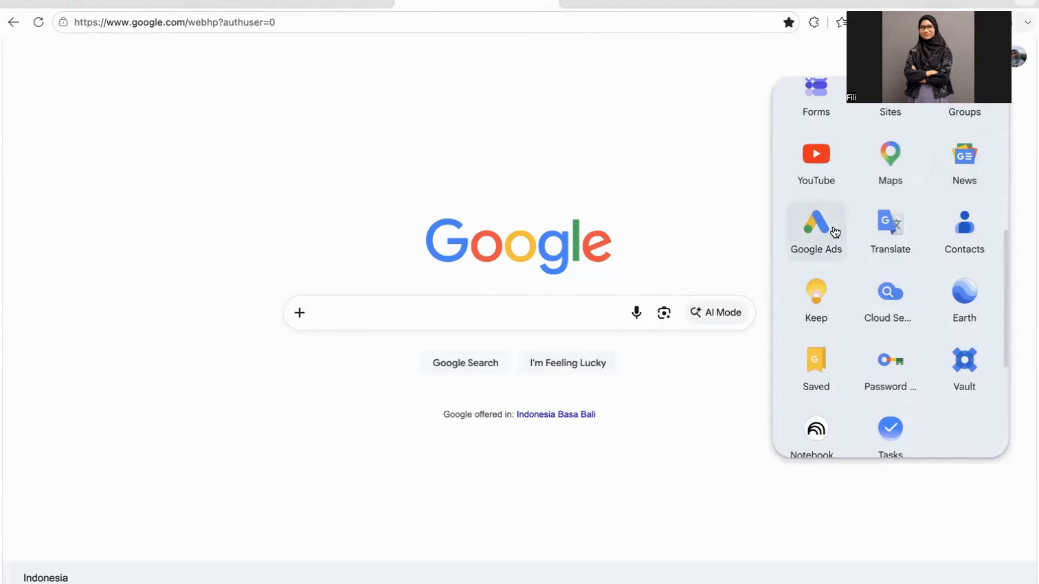
scroll(833, 232, "down", 3)
scroll(828, 116, "up", 3)
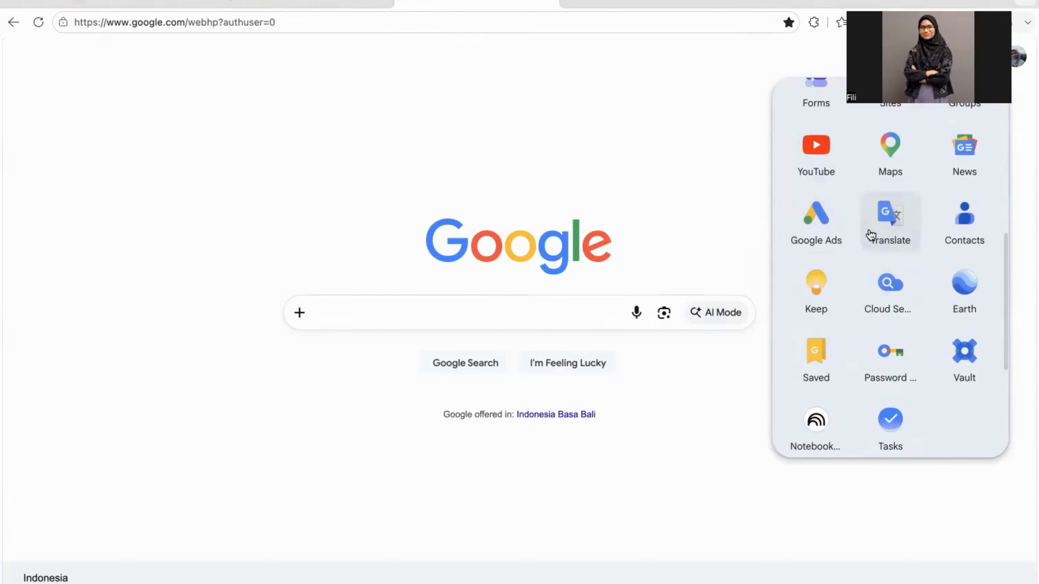
scroll(961, 232, "down", 1)
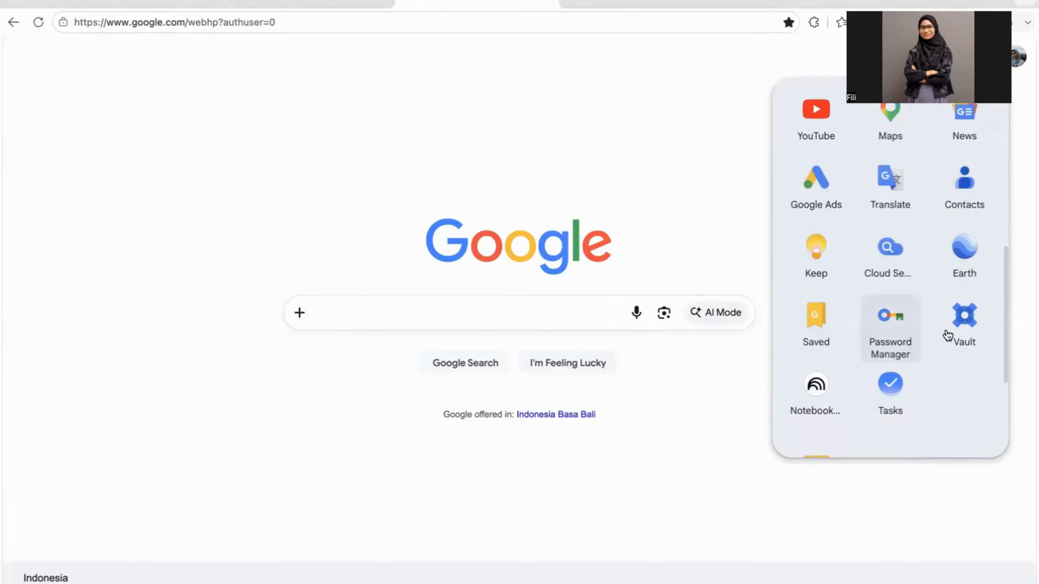
scroll(953, 335, "down", 2)
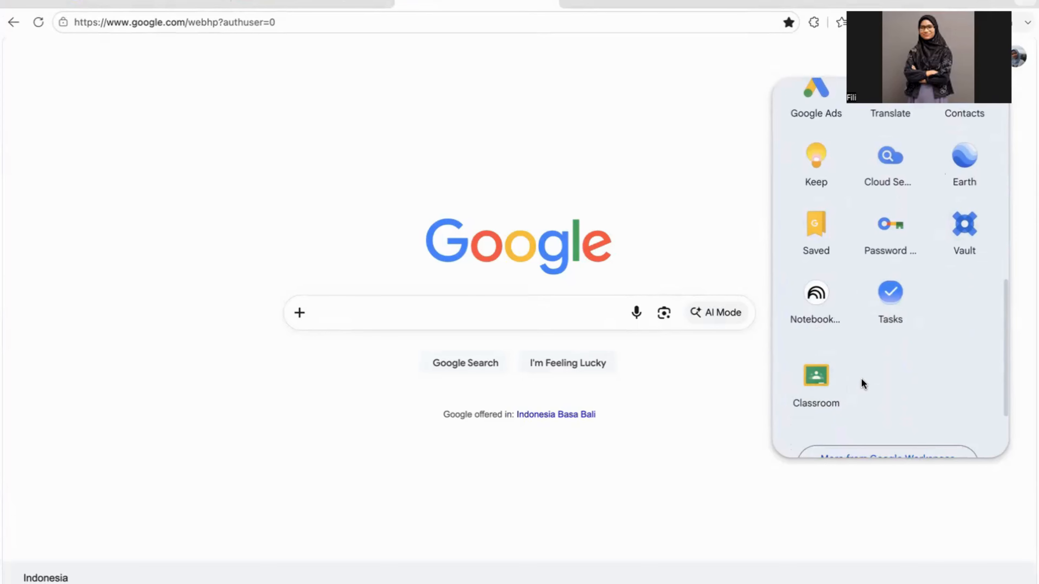
scroll(861, 383, "down", 1)
scroll(888, 345, "up", 1)
scroll(889, 346, "down", 2)
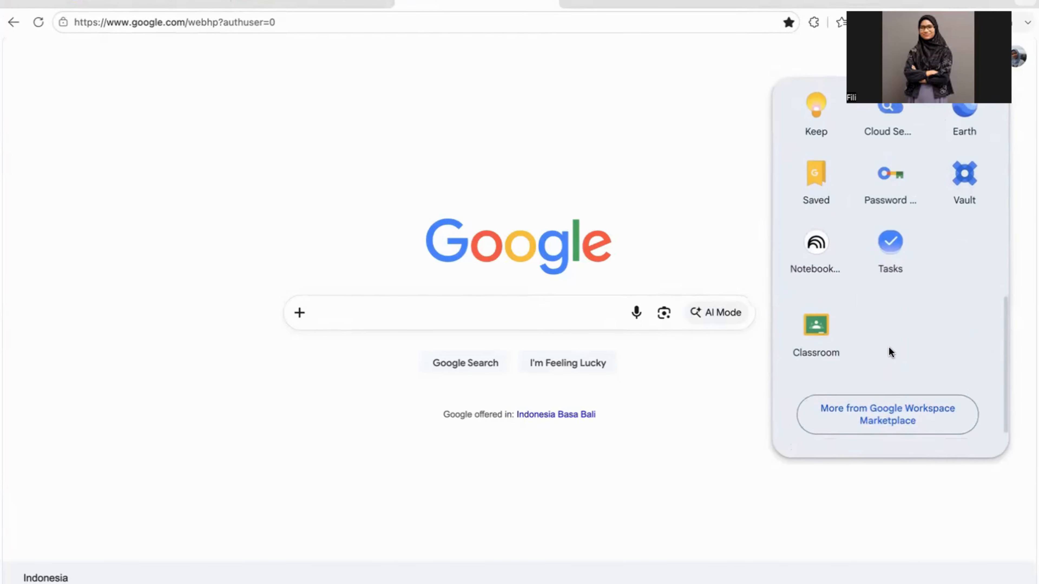
scroll(888, 346, "up", 5)
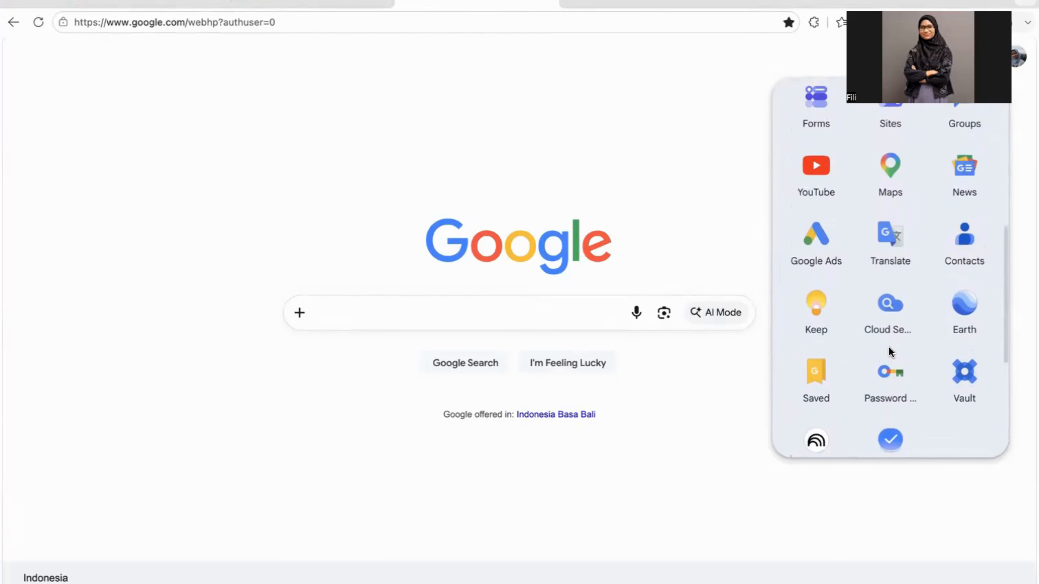
scroll(889, 345, "down", 1)
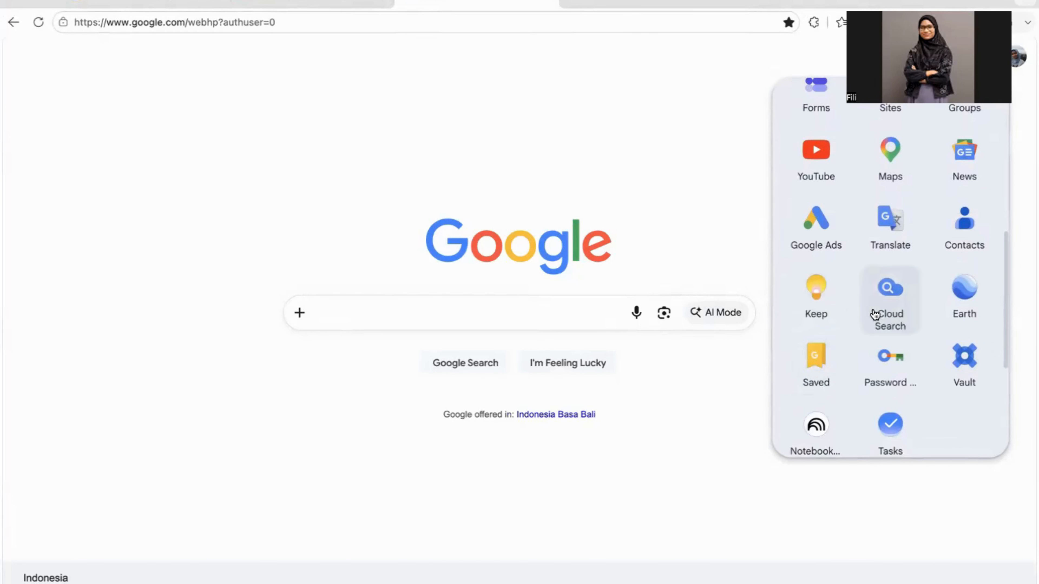
scroll(874, 314, "down", 4)
left_click(636, 138)
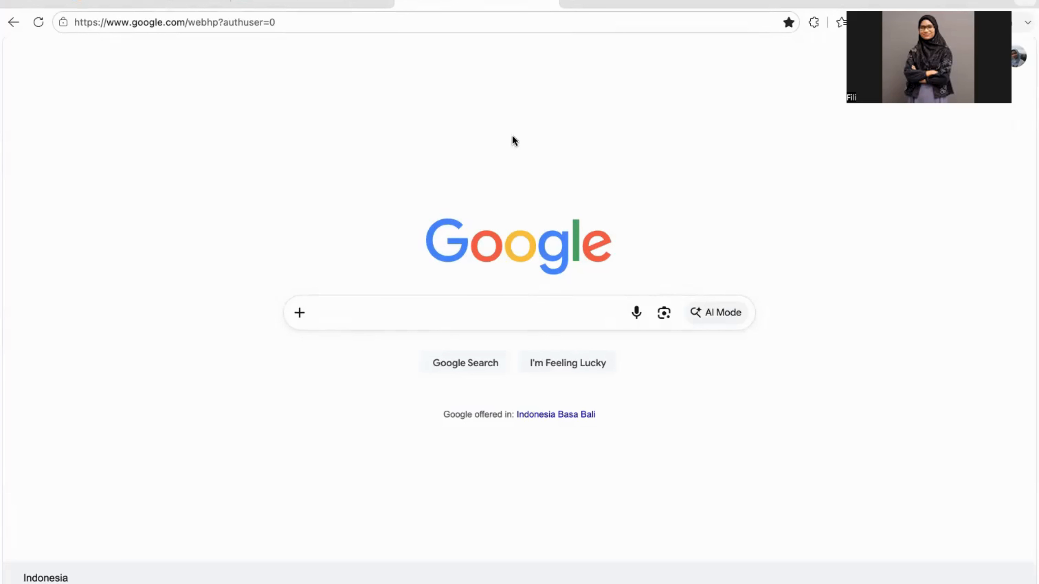
Step: Show the presentation's slide on the five core tools, and open the Activity folder in Google Drive
left_click(338, 4)
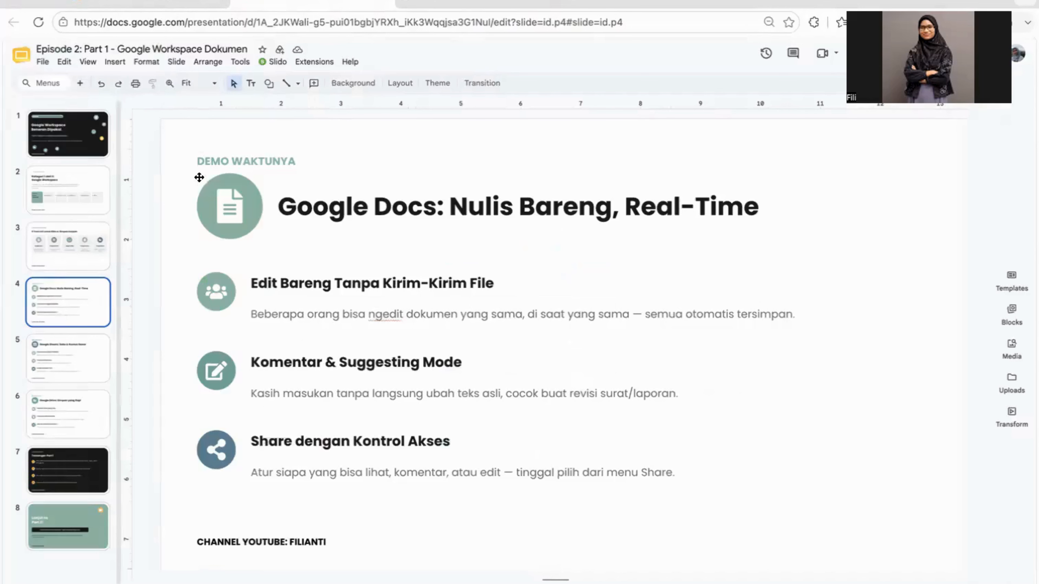
left_click(66, 250)
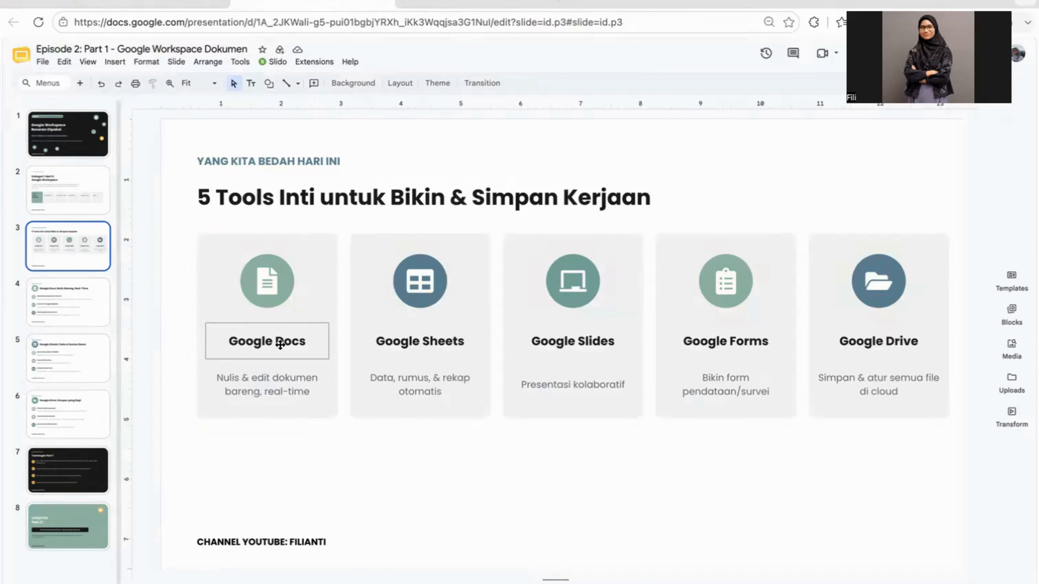
left_click(186, 2)
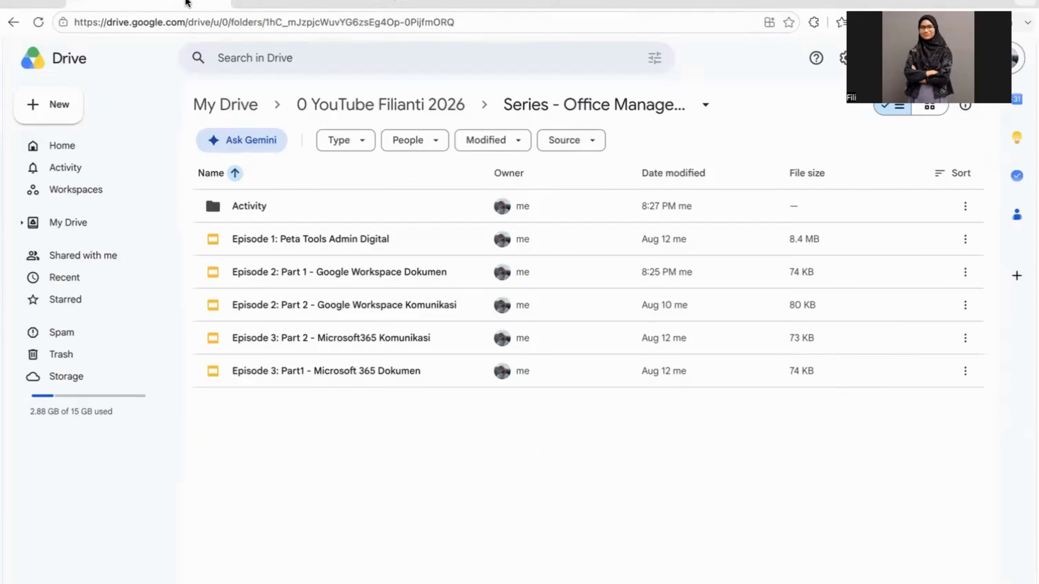
double_click(276, 204)
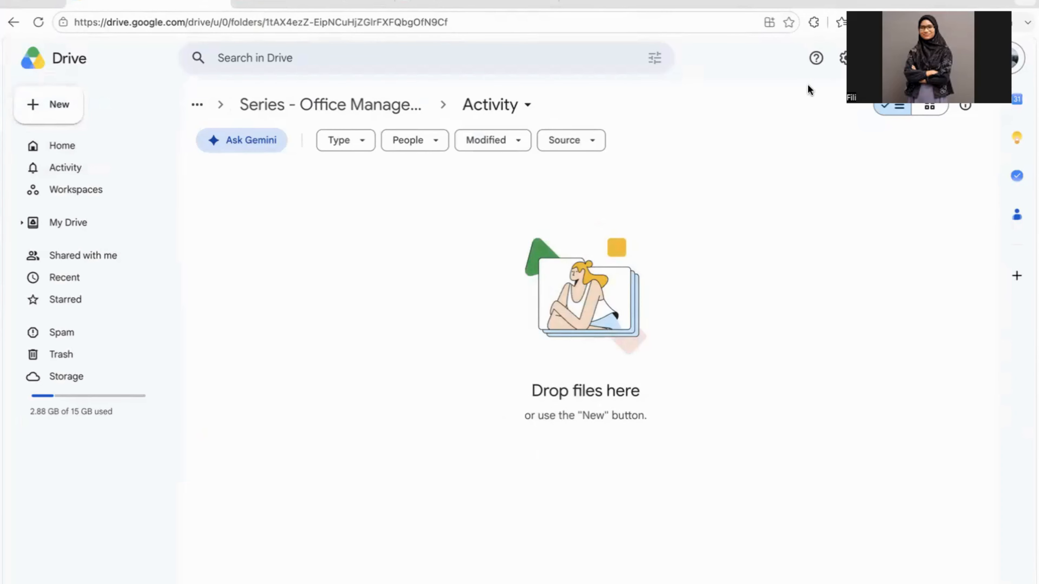
Step: Launch Google Docs from the Google apps in Drive and open its template gallery
left_click(989, 57)
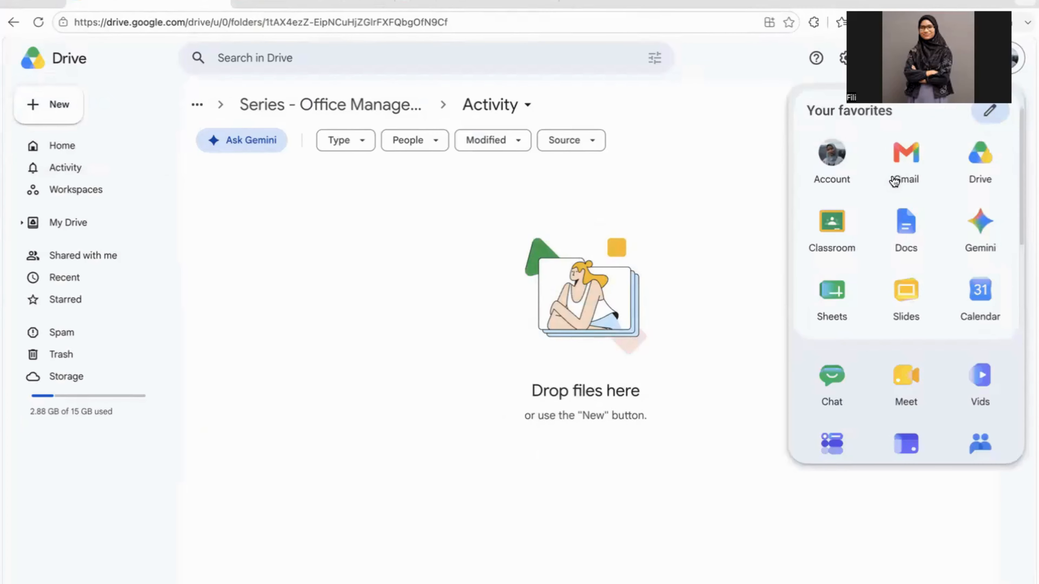
left_click(477, 3)
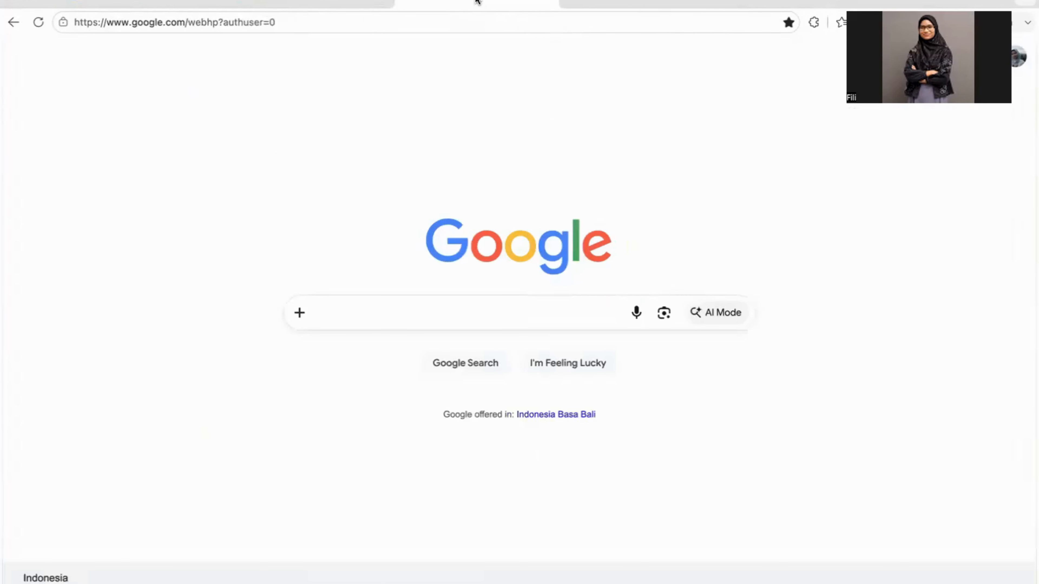
left_click(986, 57)
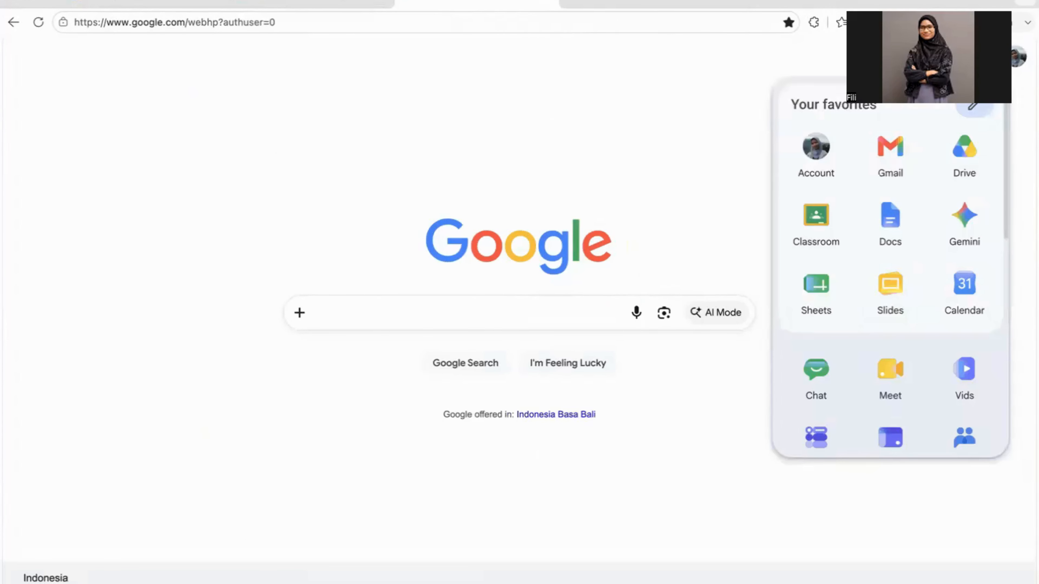
left_click(164, 5)
left_click(989, 58)
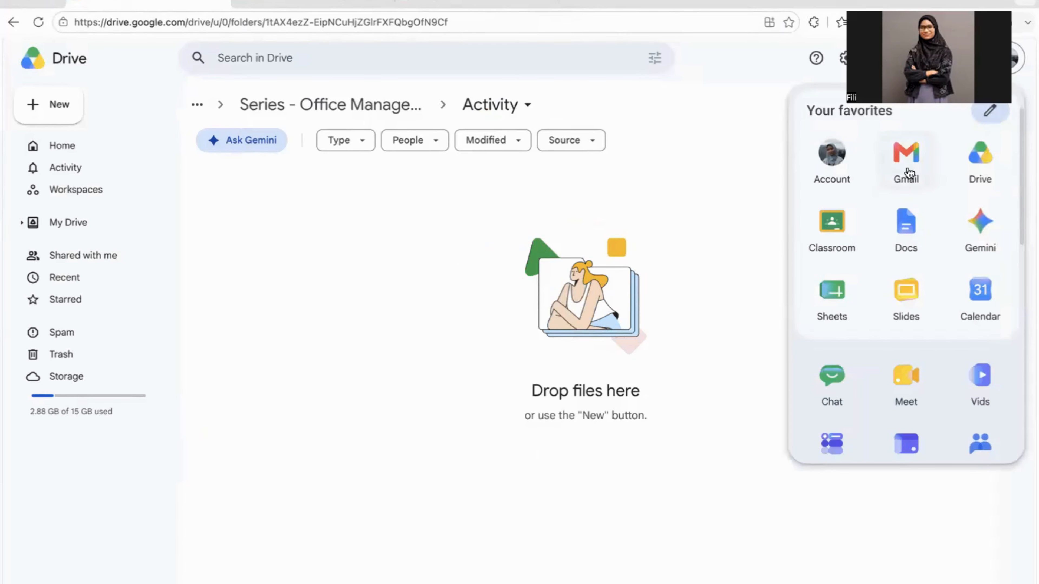
left_click(904, 230)
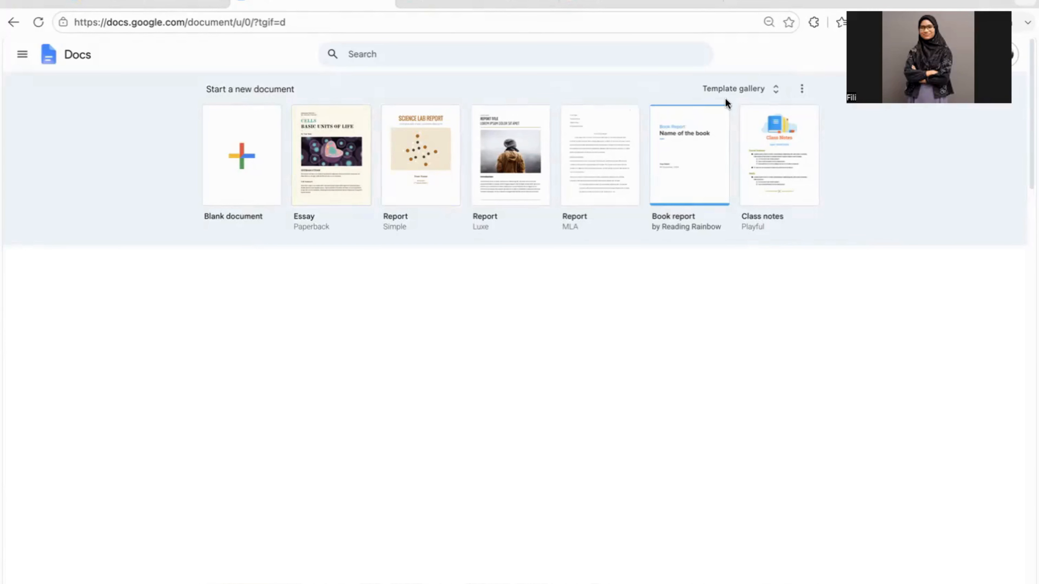
left_click(756, 88)
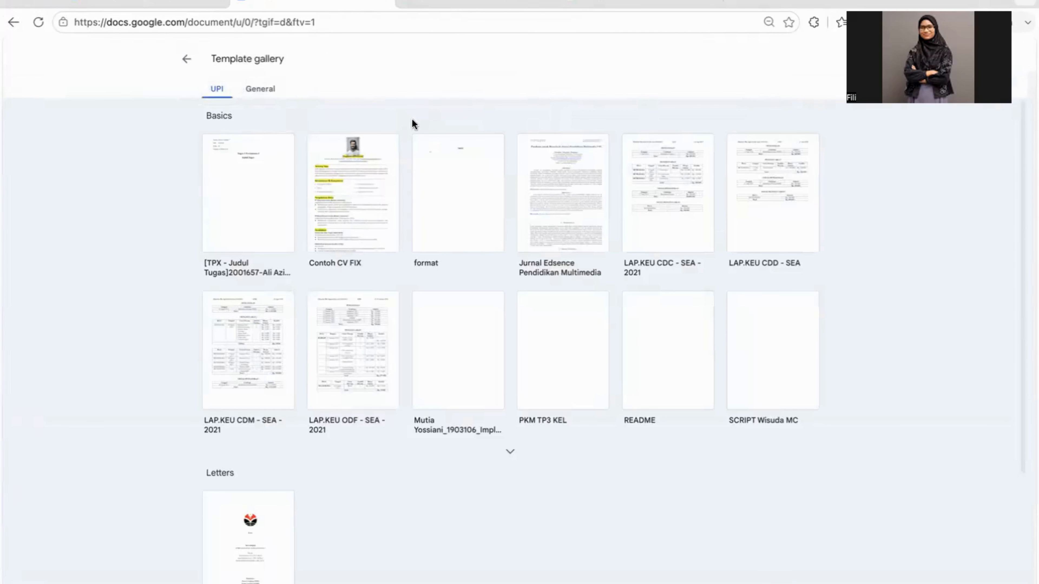
Step: Examine the UPI templates, expanding the Basics section and checking Letters and Reports & proposals
scroll(352, 327, "down", 5)
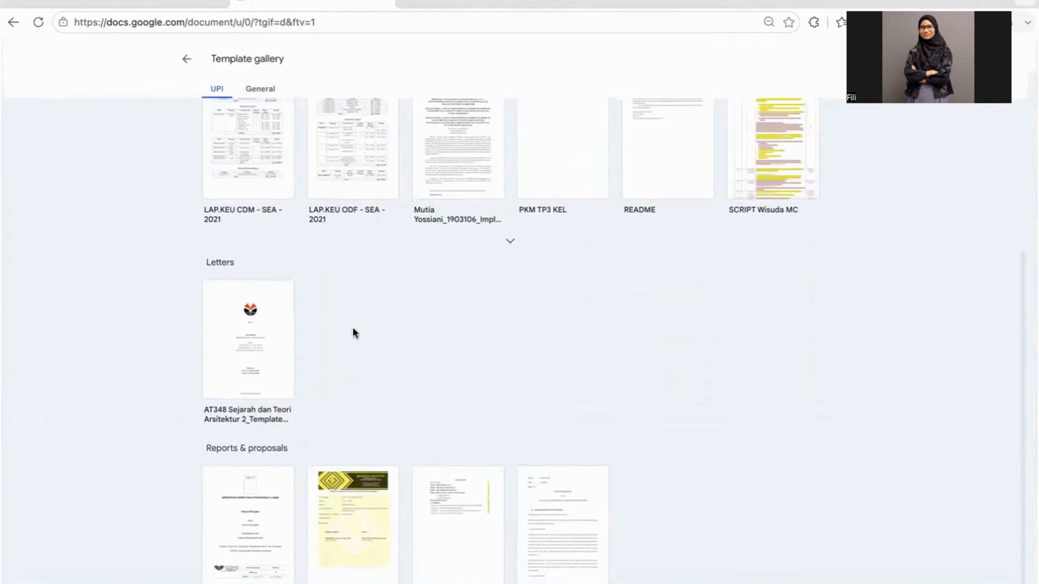
scroll(354, 332, "up", 5)
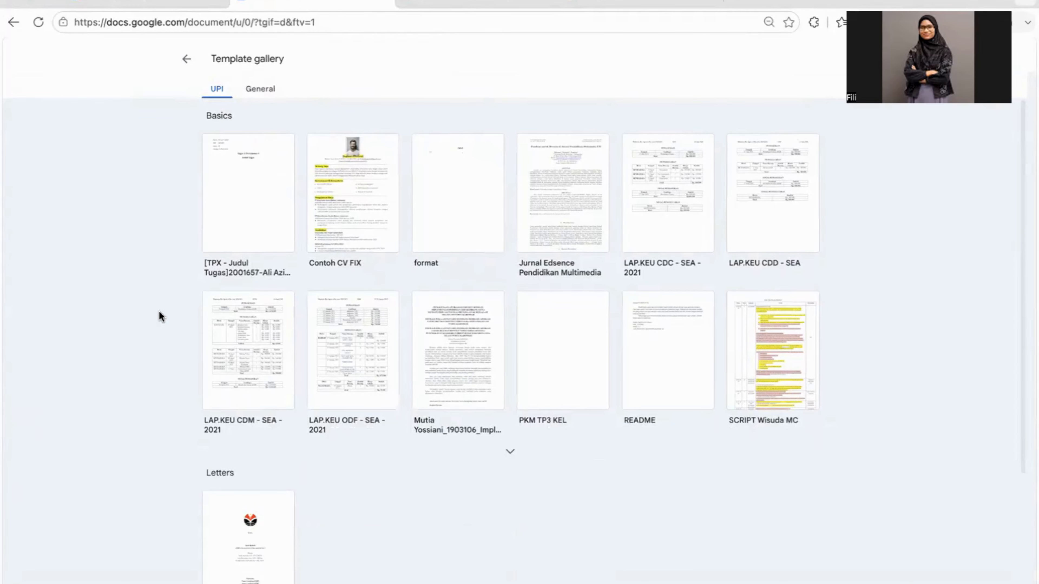
scroll(280, 237, "down", 1)
scroll(281, 236, "up", 1)
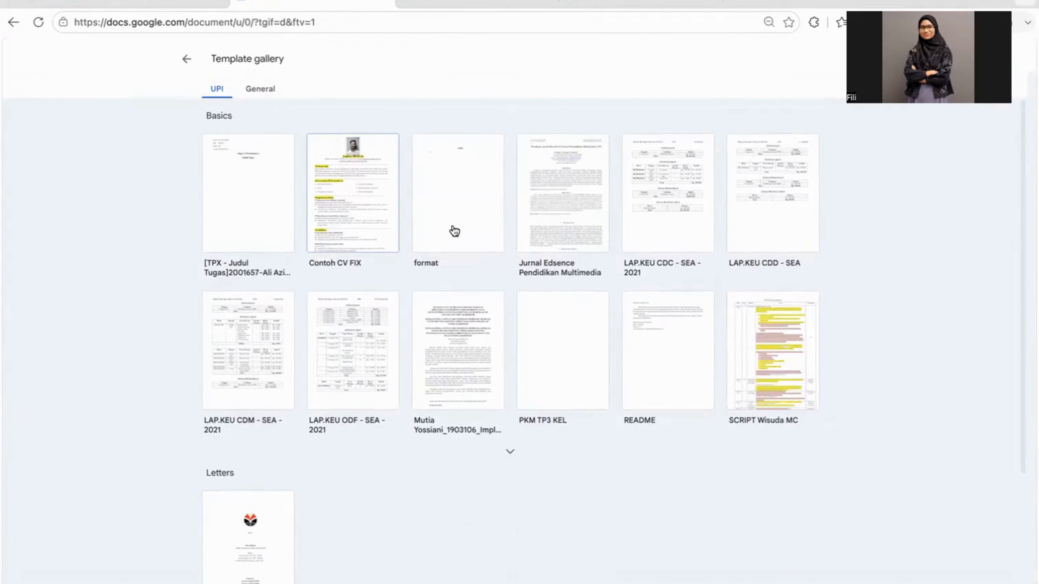
scroll(788, 348, "down", 4)
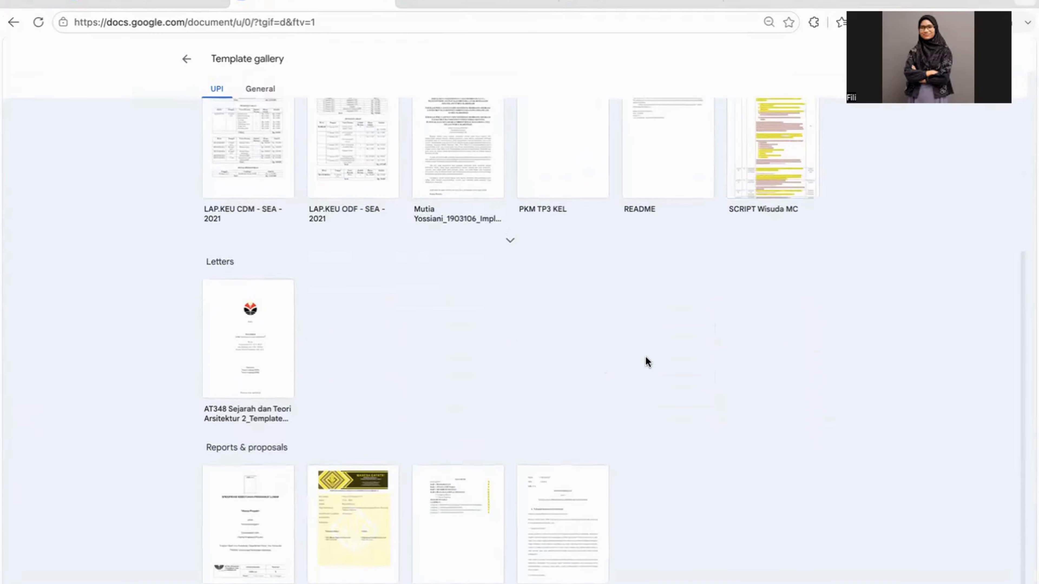
scroll(646, 356, "up", 4)
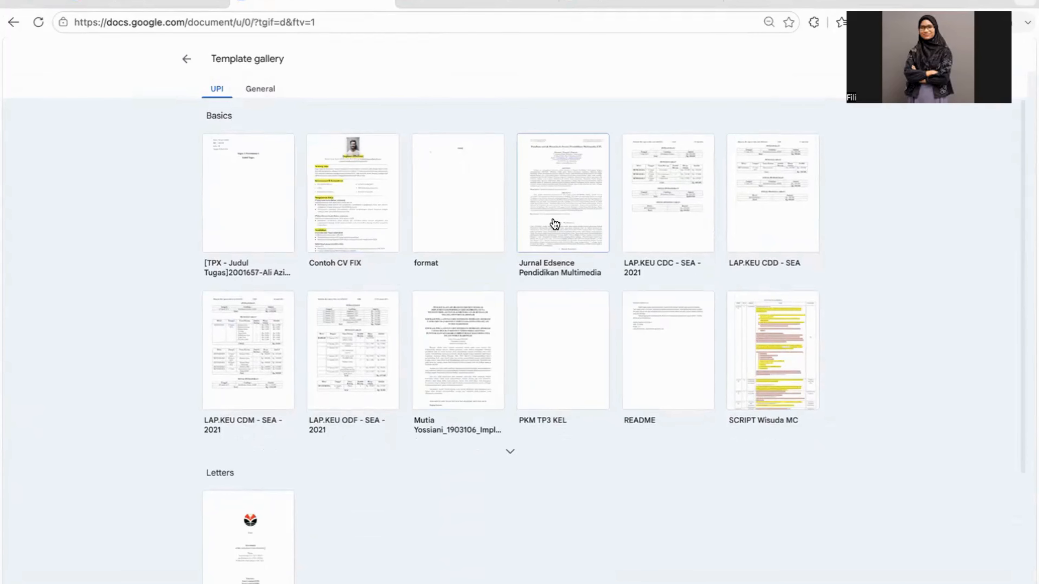
scroll(528, 264, "down", 4)
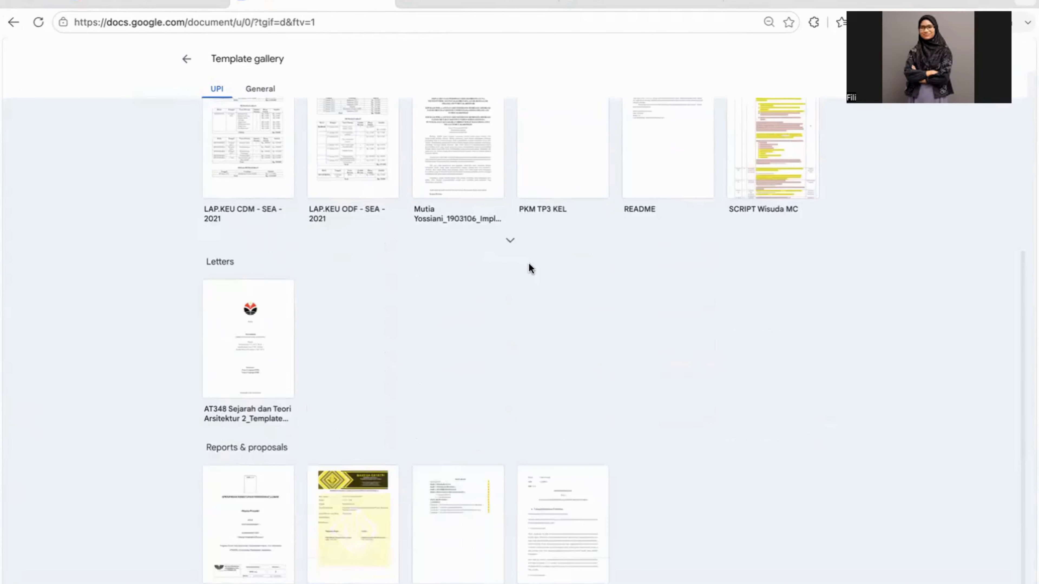
left_click(509, 246)
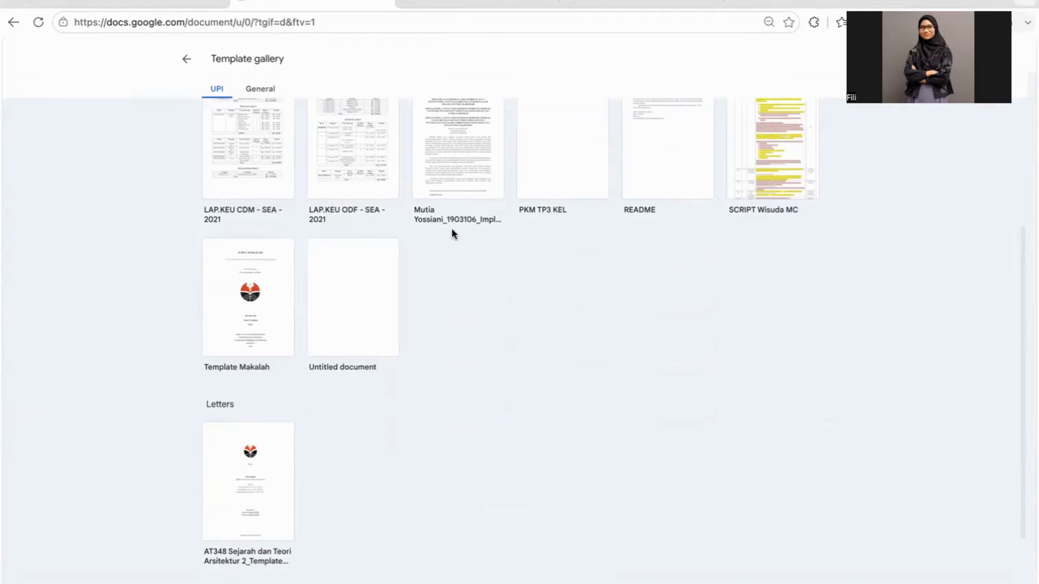
scroll(430, 241, "up", 2)
scroll(441, 344, "down", 3)
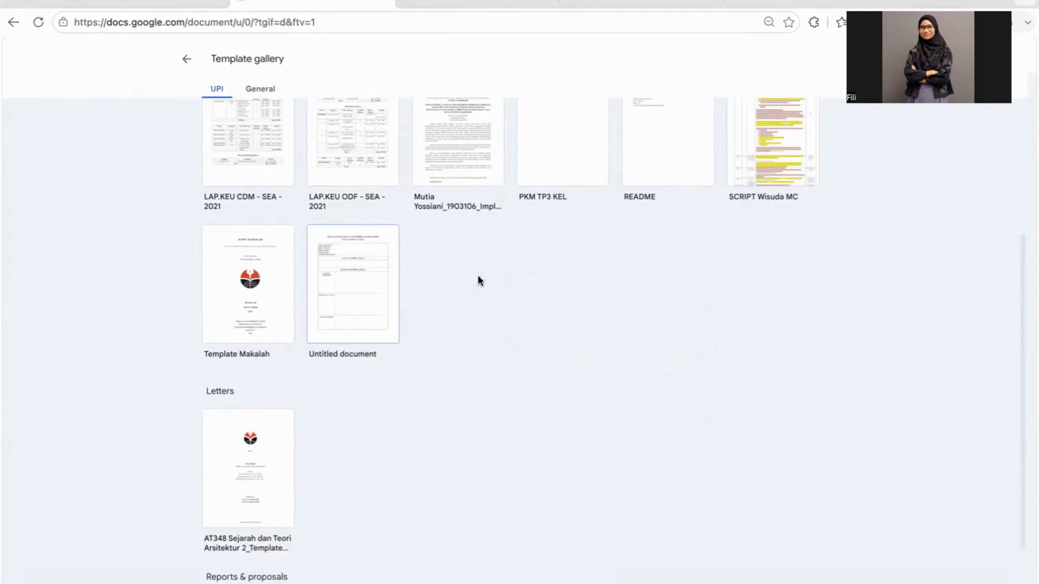
scroll(503, 276, "down", 3)
scroll(526, 272, "up", 8)
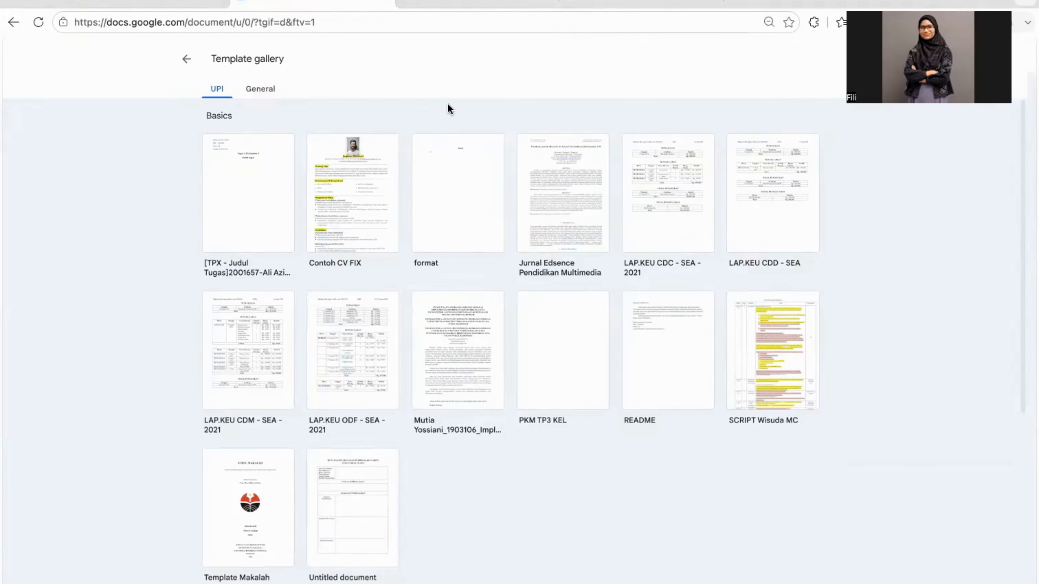
Step: Browse the General templates and create a new document from the Spearmint Letter template
left_click(267, 93)
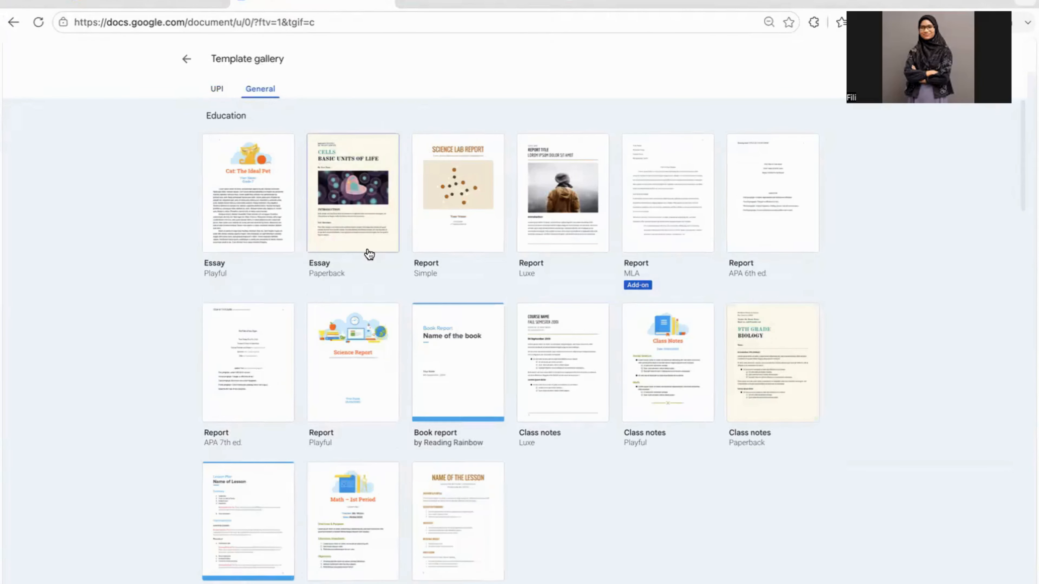
scroll(367, 255, "down", 4)
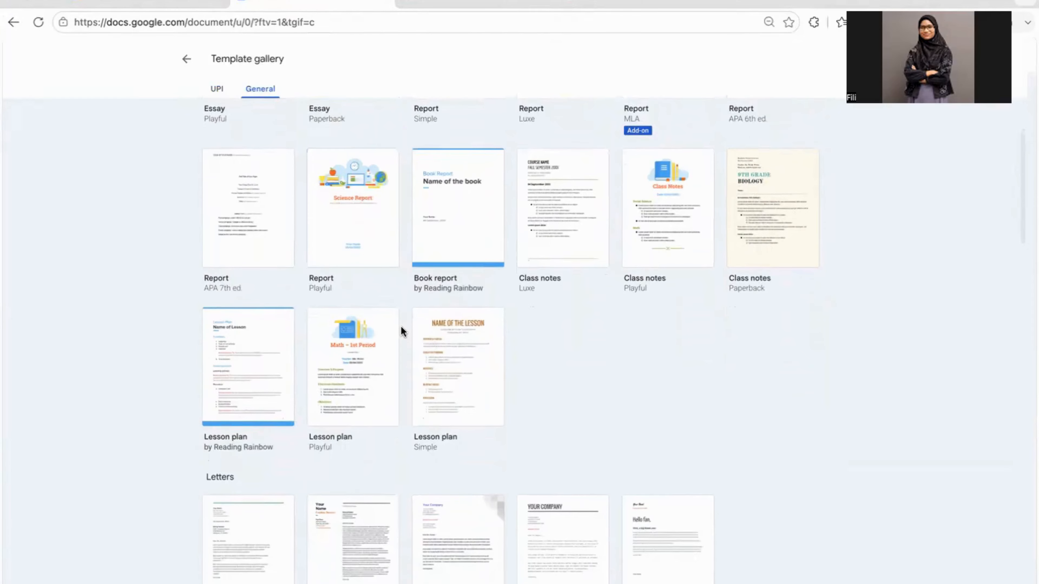
scroll(401, 327, "down", 12)
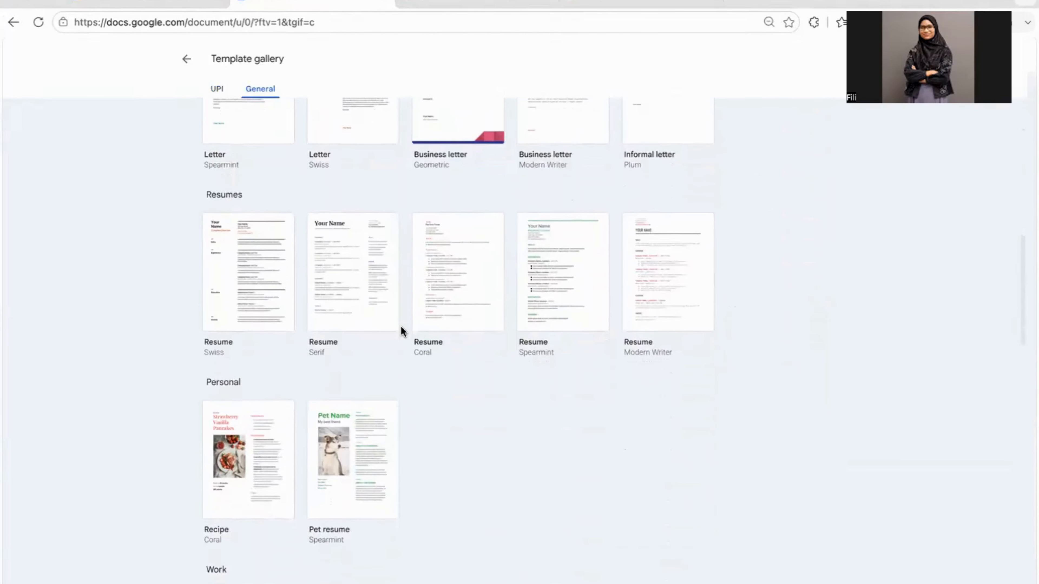
scroll(401, 327, "up", 4)
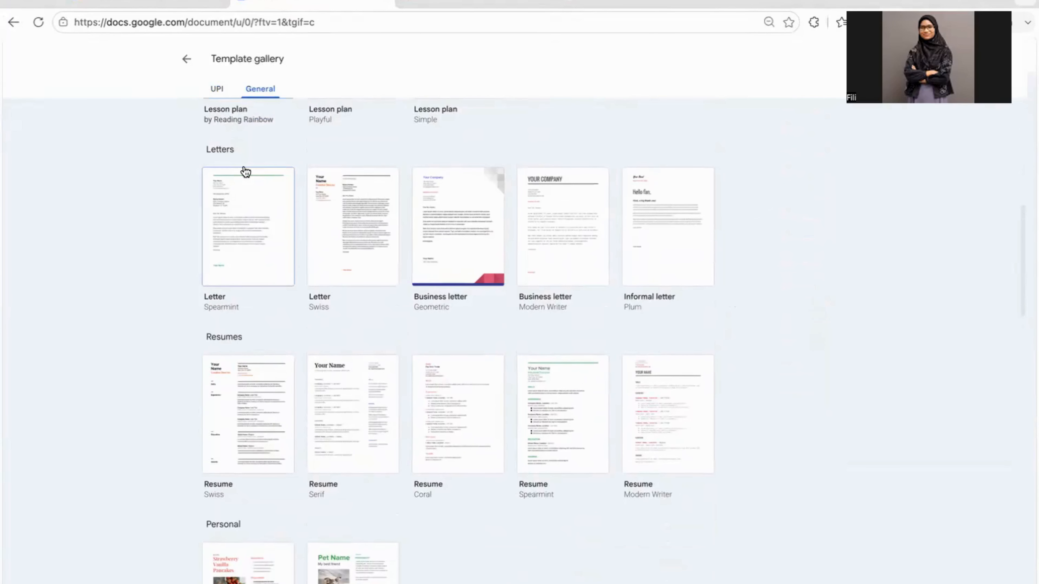
scroll(244, 169, "up", 4)
scroll(243, 166, "down", 4)
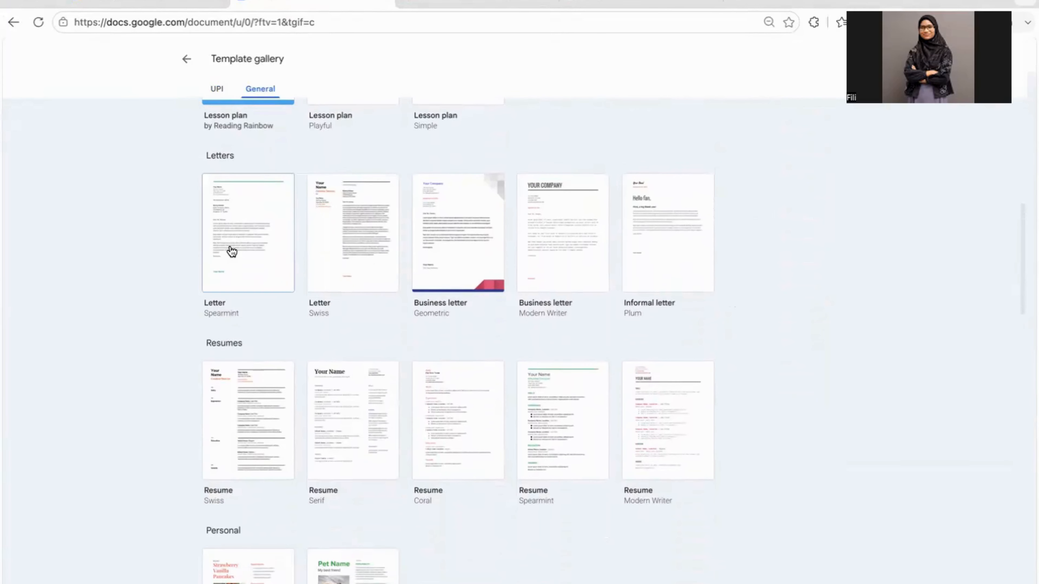
left_click(232, 250)
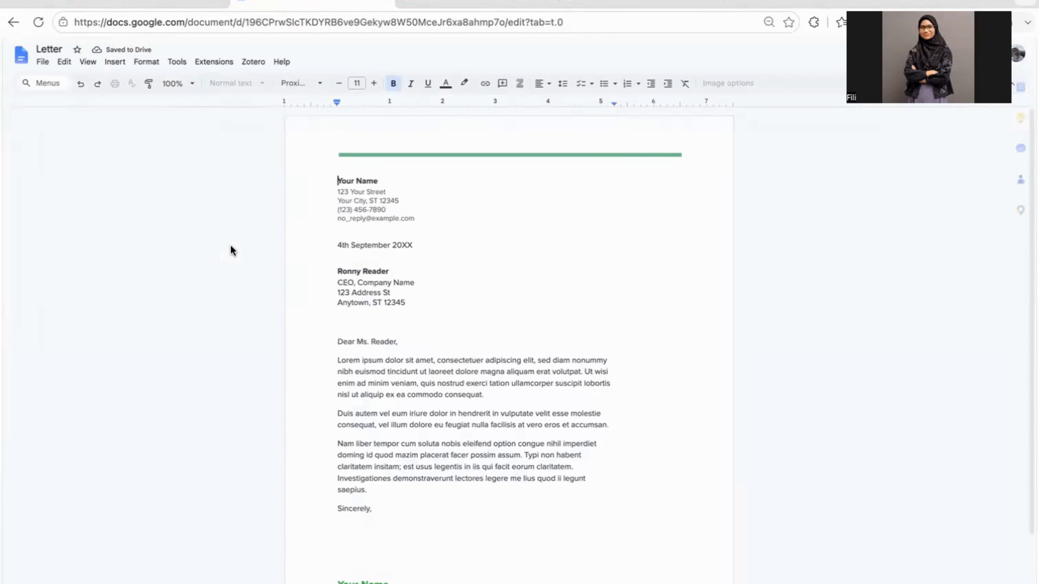
Step: Look over the new letter from the sender details down to the closing signature
scroll(399, 326, "down", 5)
scroll(398, 326, "up", 5)
scroll(398, 325, "down", 4)
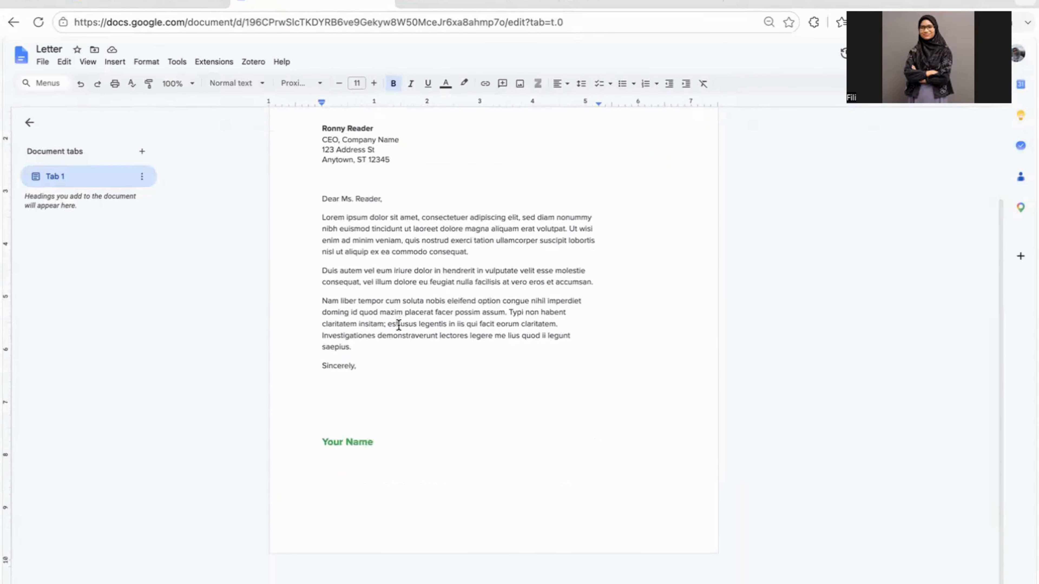
Step: Examine the letter's placeholder parts, highlighting the sender's contact details, the recipient's address and part of the body text
scroll(399, 325, "up", 5)
scroll(369, 401, "down", 3)
scroll(368, 401, "up", 2)
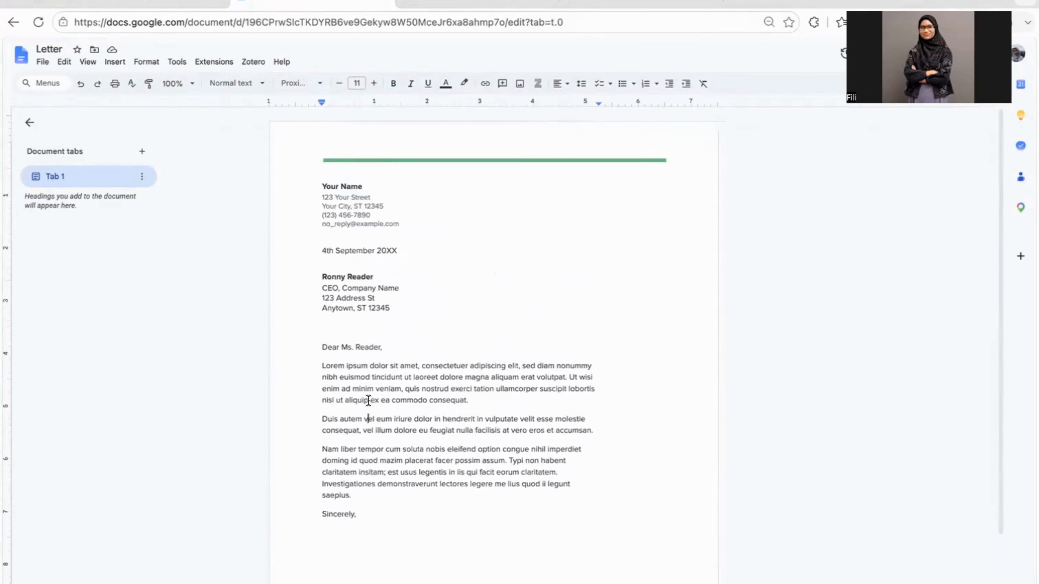
scroll(368, 401, "down", 1)
left_click(334, 189)
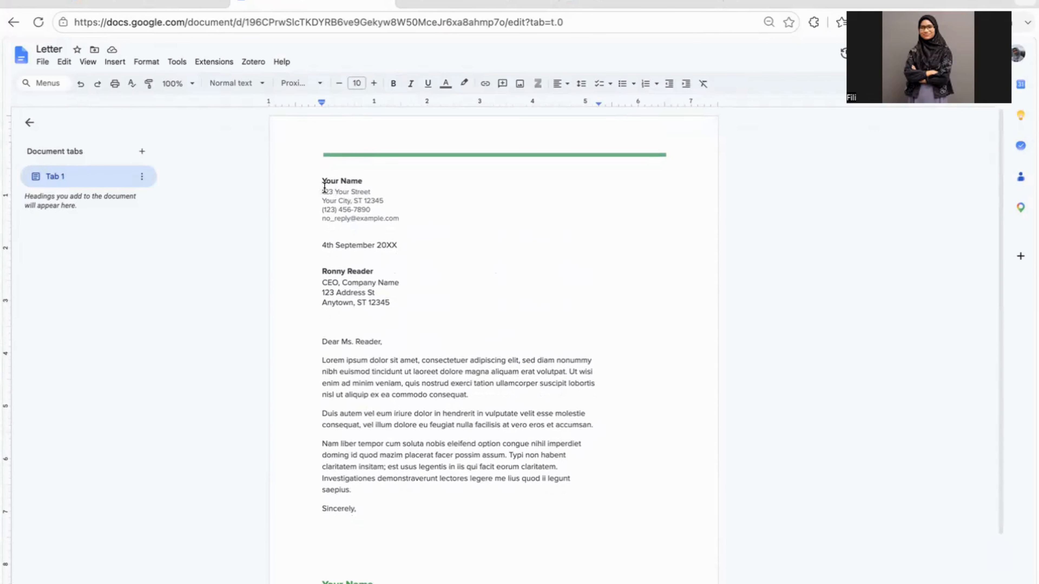
left_click_drag(321, 190, 406, 215)
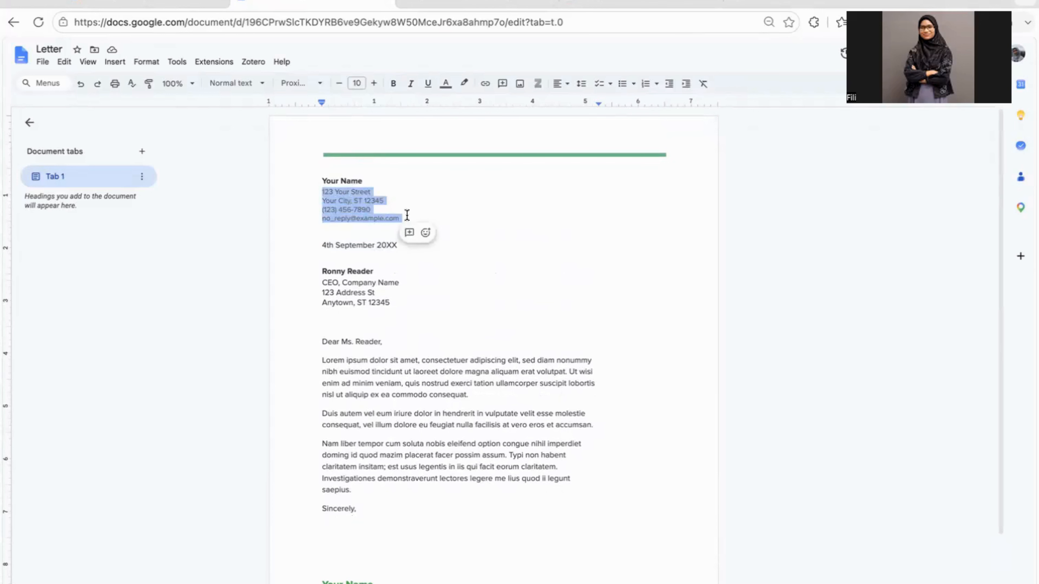
left_click(387, 215)
scroll(355, 268, "down", 1)
left_click_drag(391, 254, 323, 243)
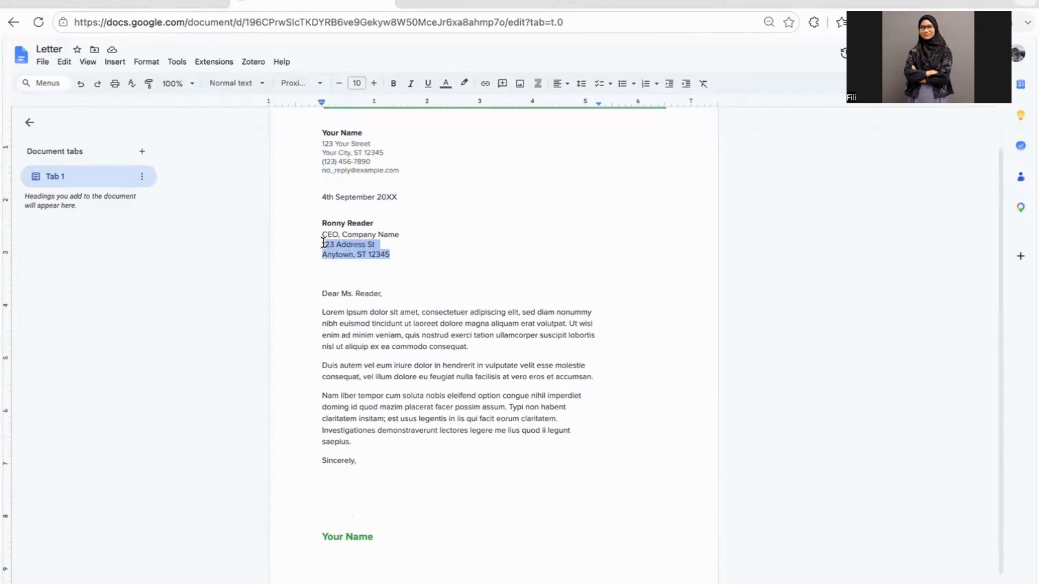
left_click(323, 243)
scroll(323, 243, "down", 1)
left_click_drag(385, 333, 348, 315)
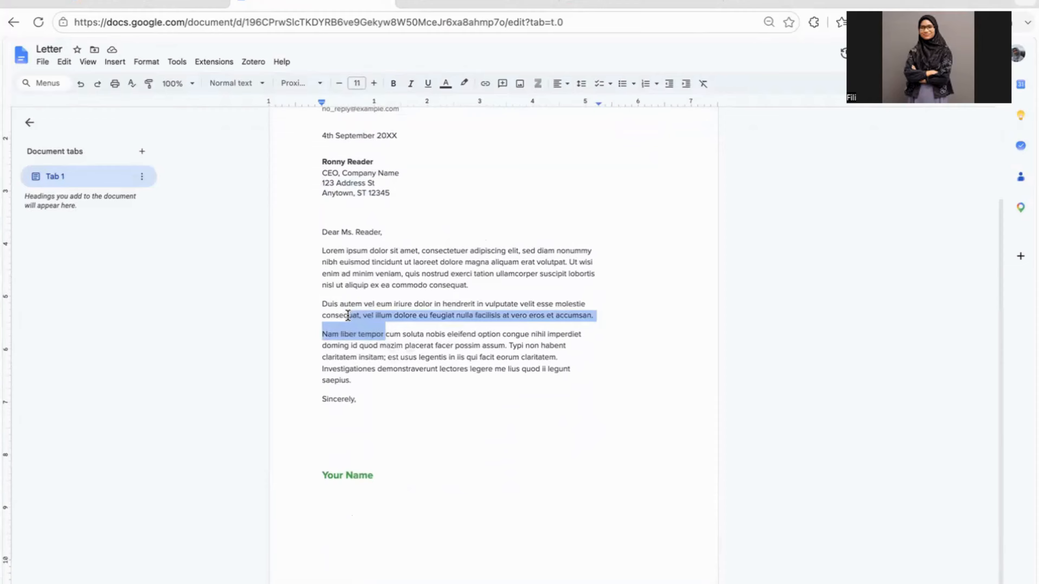
left_click(344, 264)
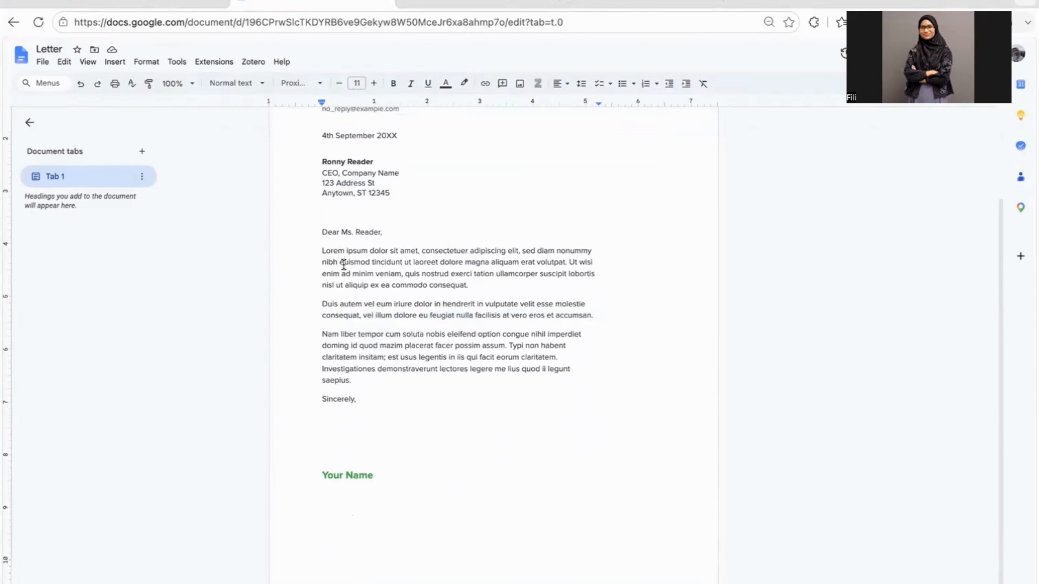
scroll(344, 264, "up", 2)
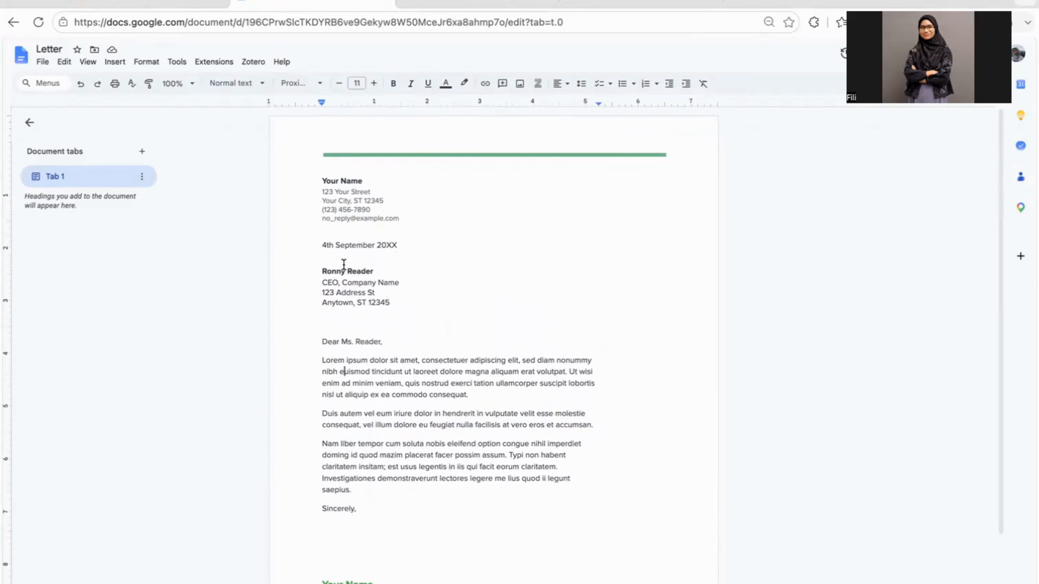
Step: Return to Drive, launch Google Docs from the Google apps and create a blank document
left_click(165, 10)
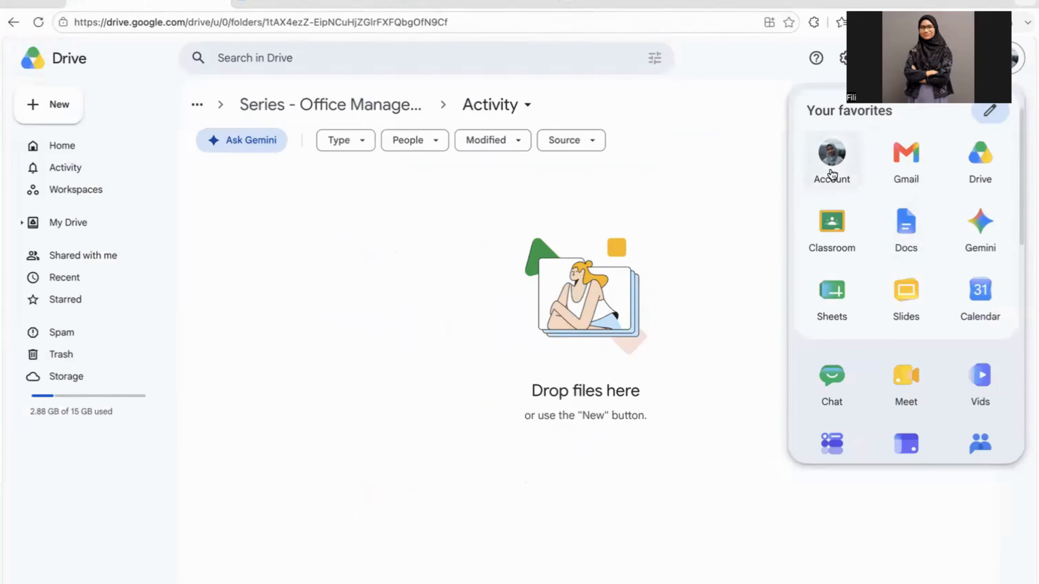
key("Escape")
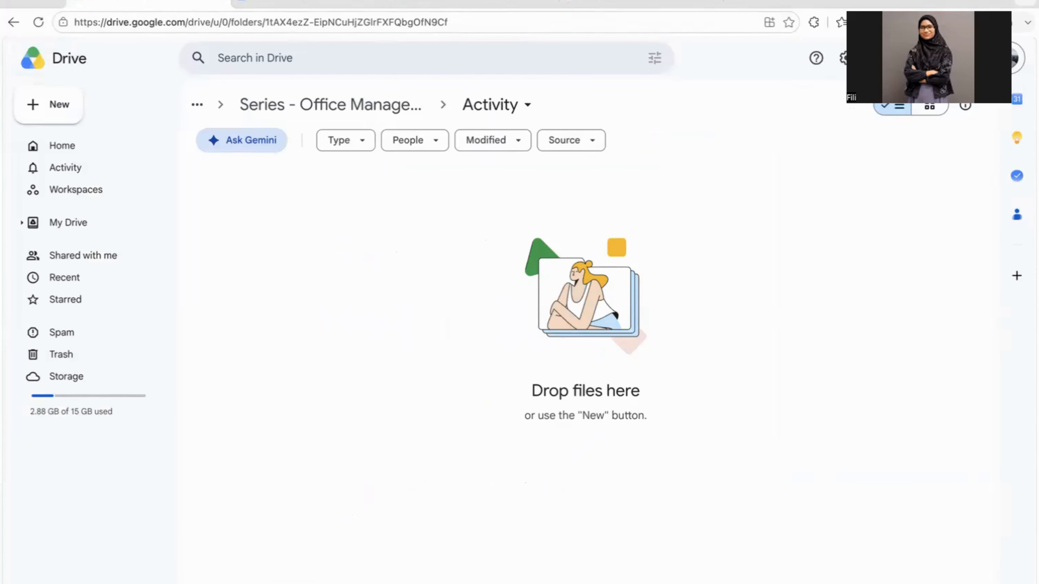
left_click(990, 57)
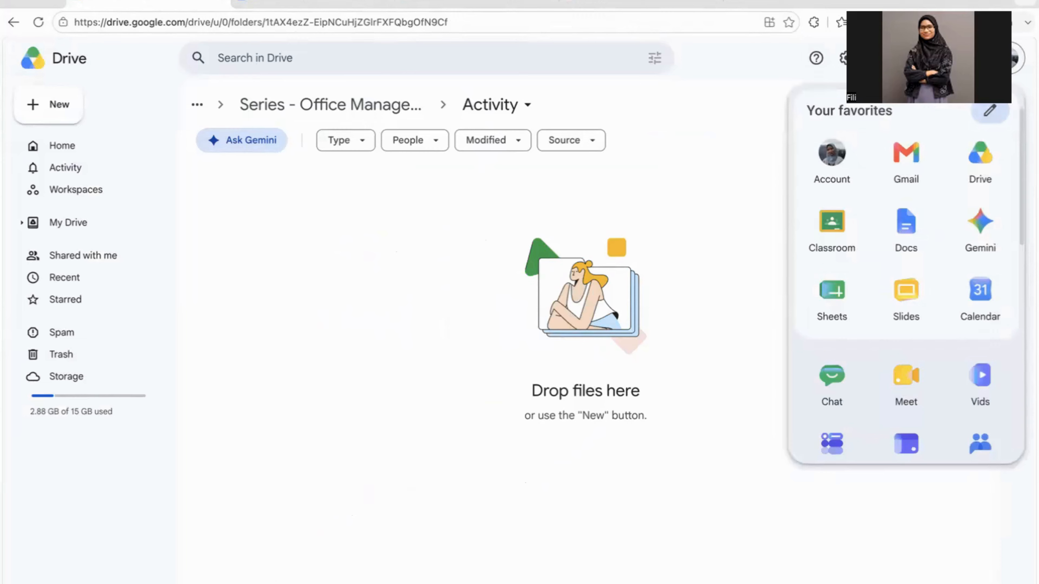
left_click(900, 224)
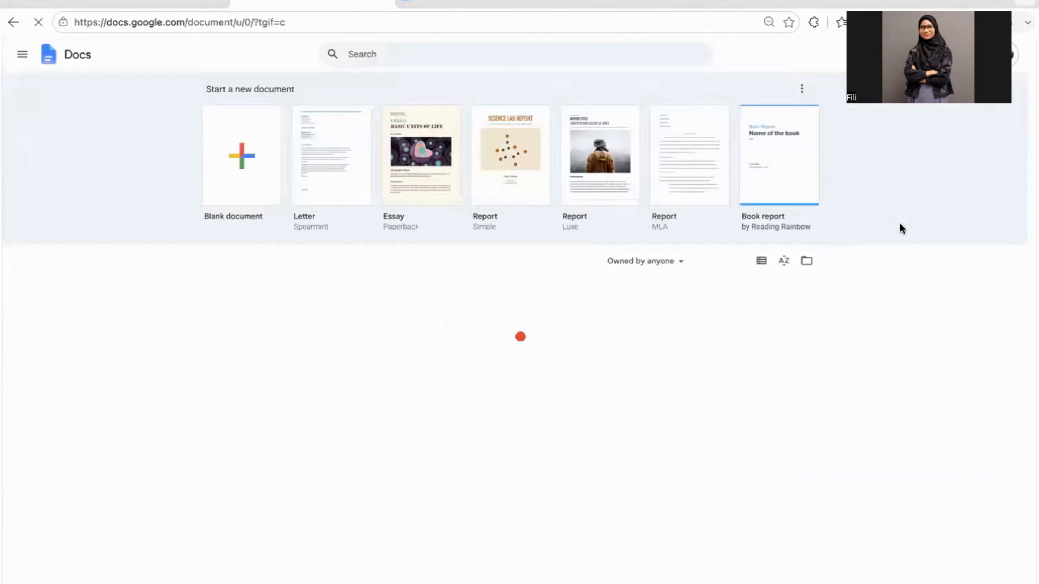
left_click(245, 155)
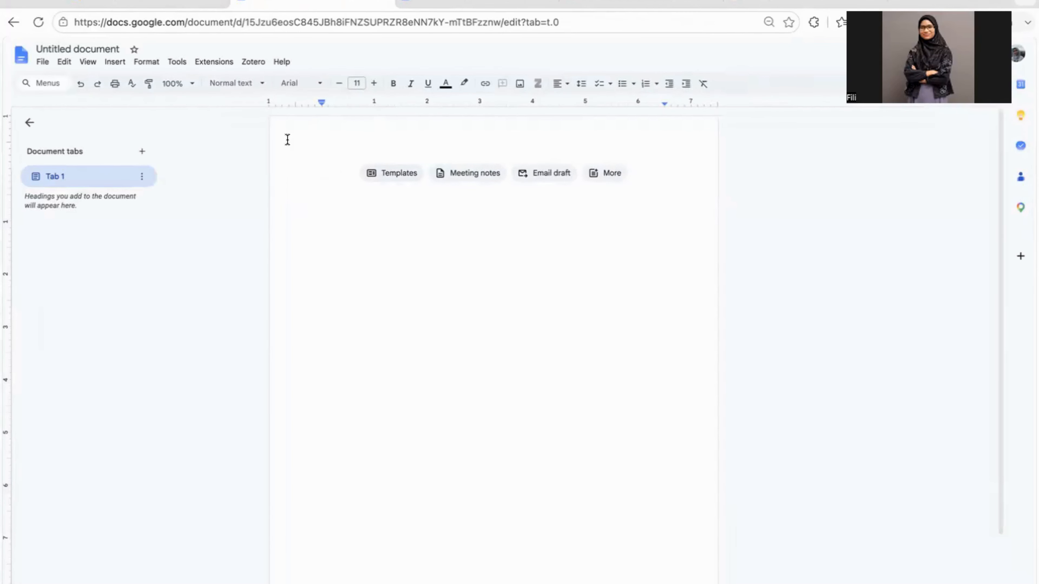
Step: Rename the untitled document as "Contoh Google Docs"
left_click(84, 46)
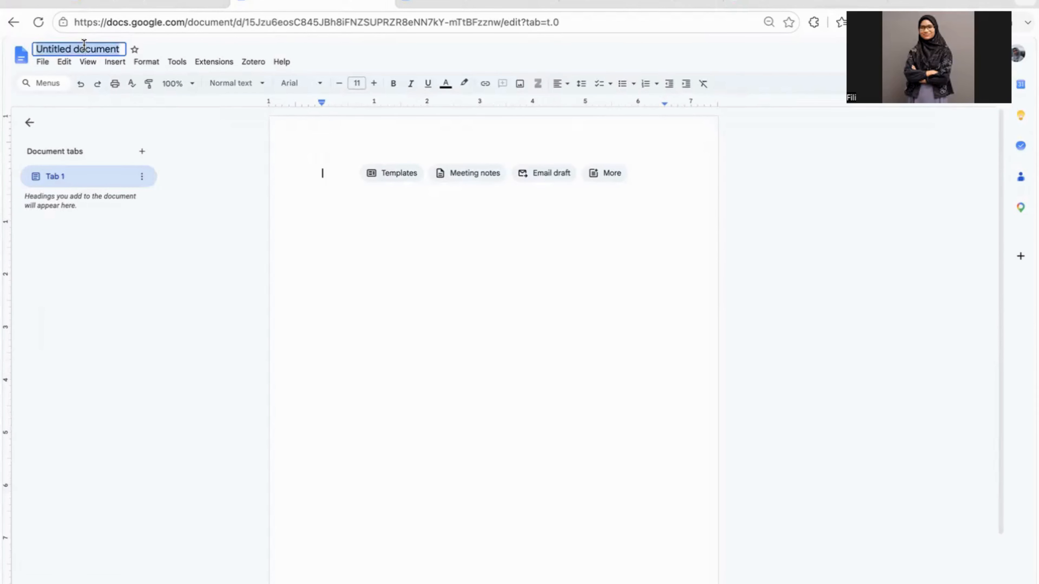
type("Contoh Go")
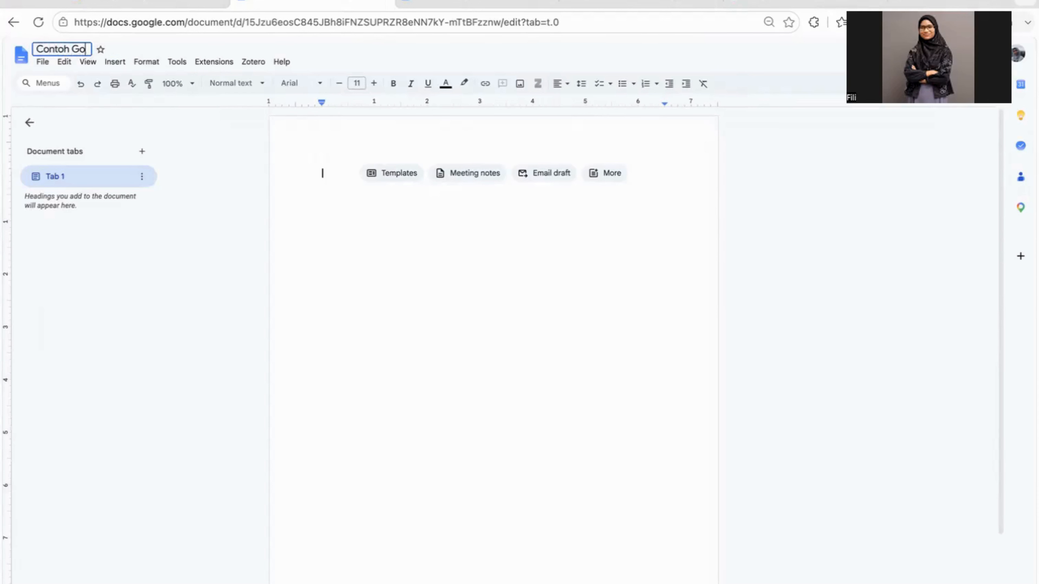
type("ogle Docs")
key("Return")
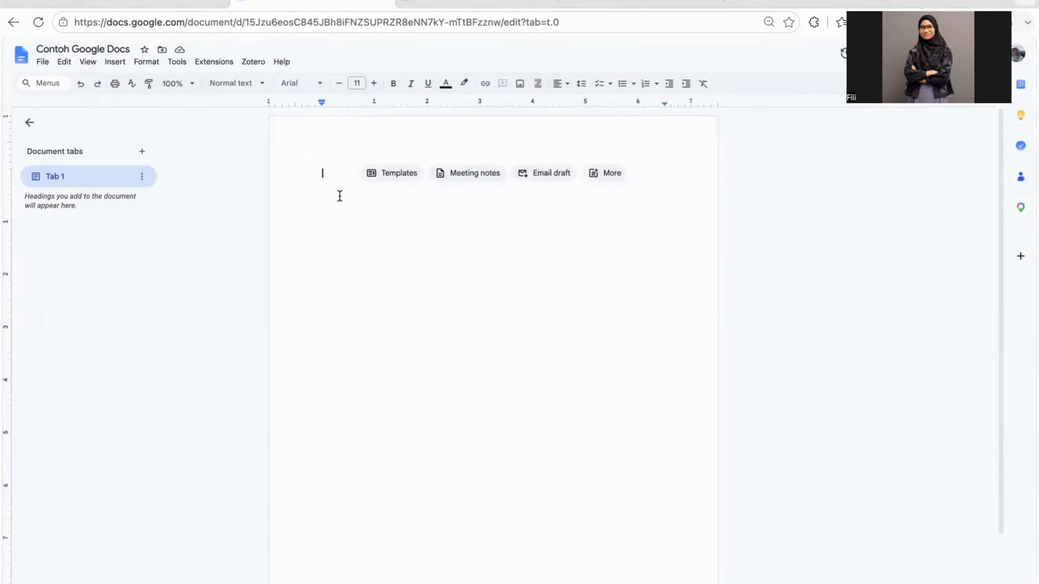
Step: Preview the Meeting notes suggestion, look through the whole template selection and close it without choosing one
left_click(487, 180)
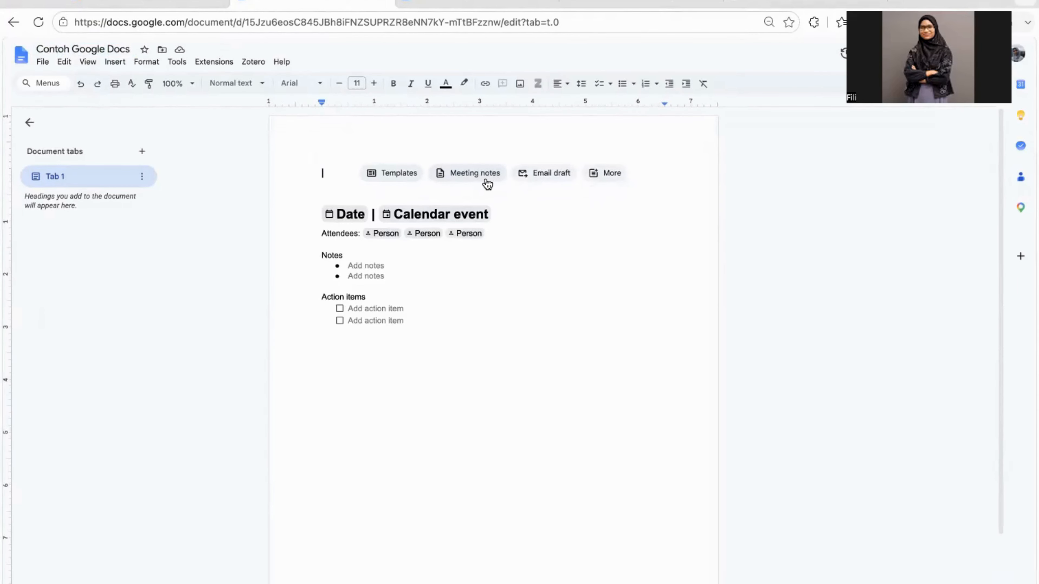
key("ctrl+z")
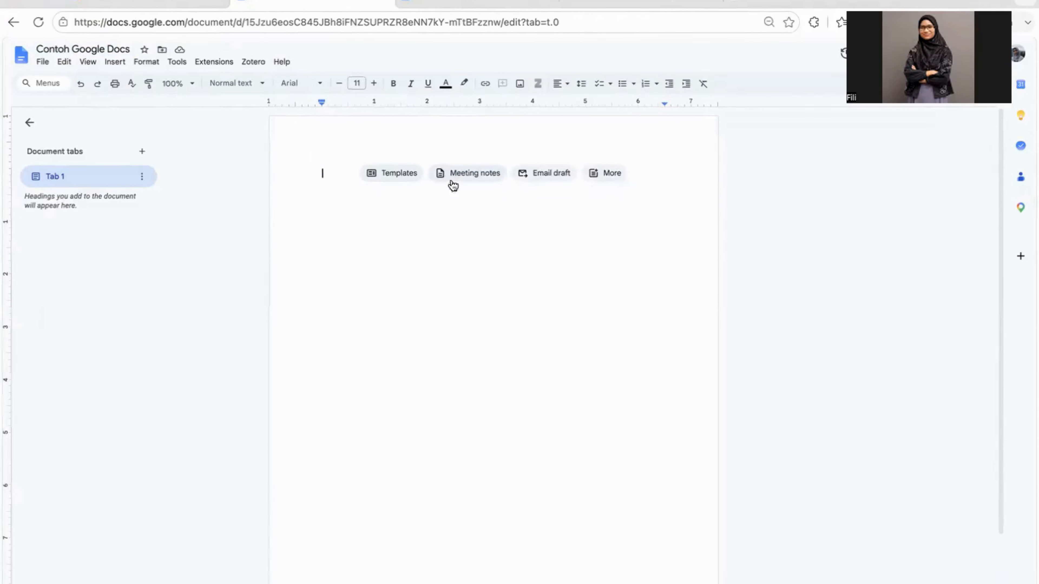
left_click(401, 179)
scroll(420, 301, "down", 10)
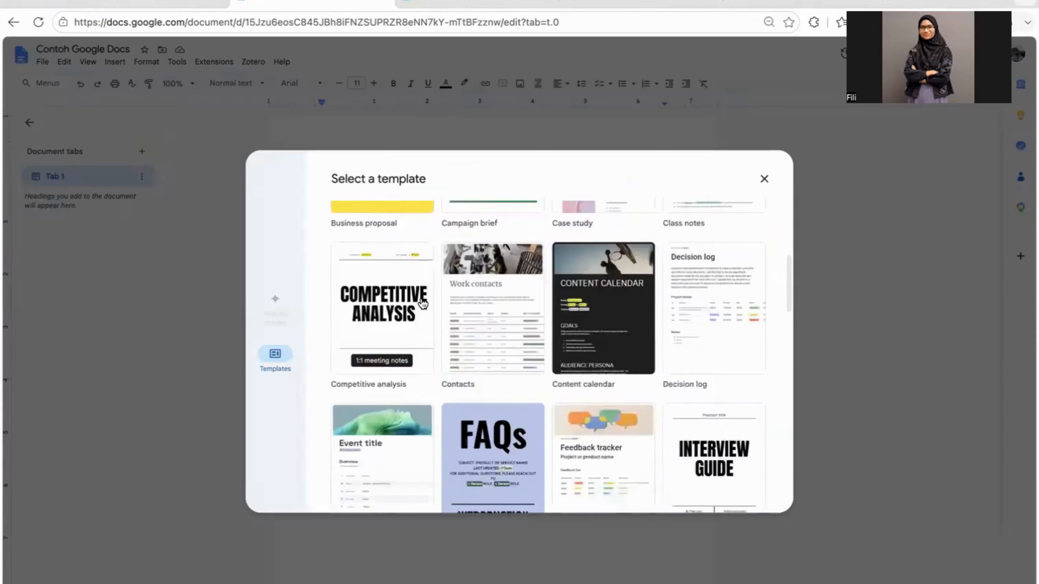
scroll(423, 303, "down", 10)
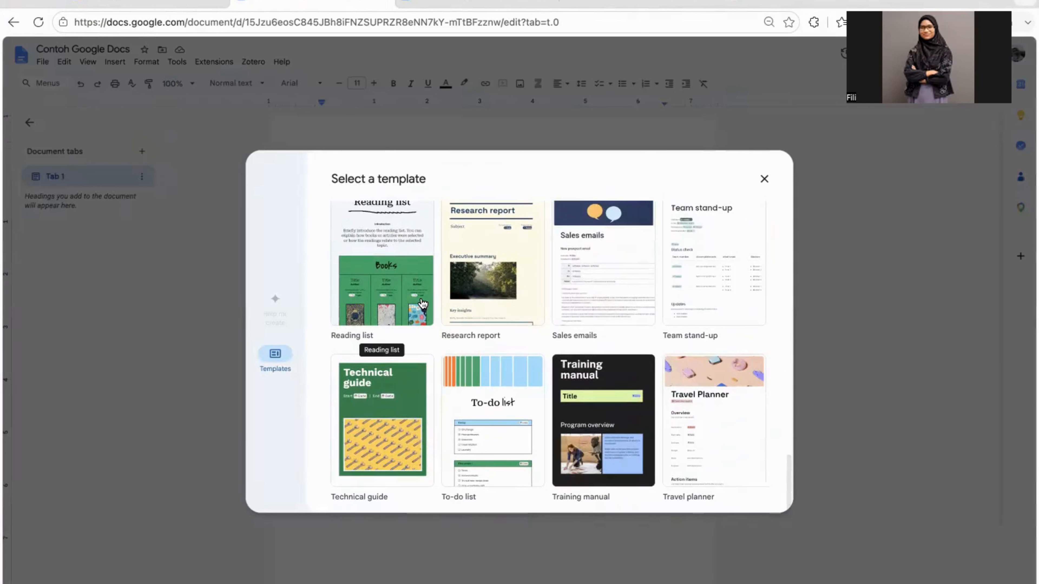
scroll(423, 303, "up", 20)
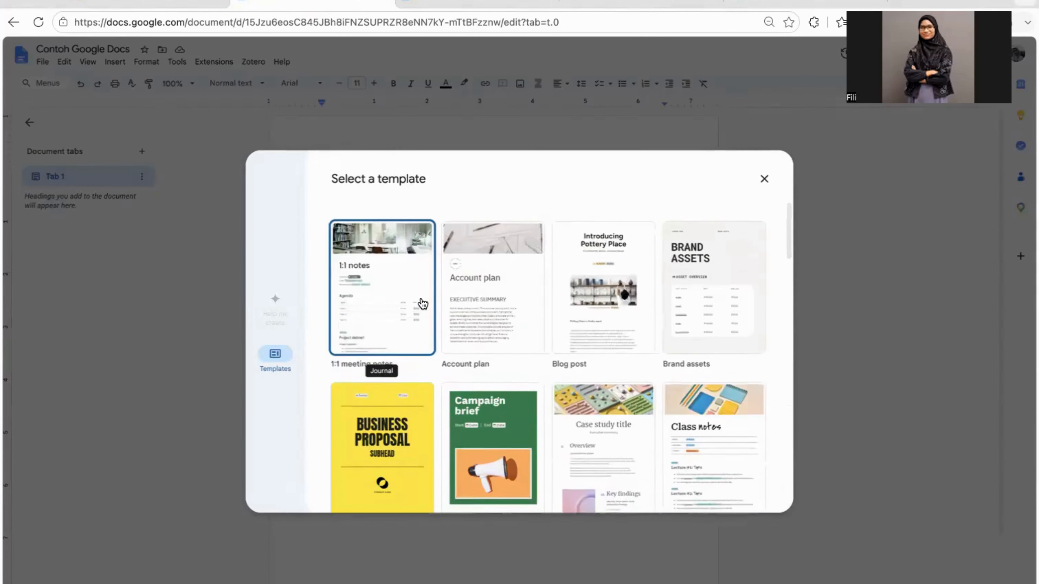
scroll(563, 372, "down", 5)
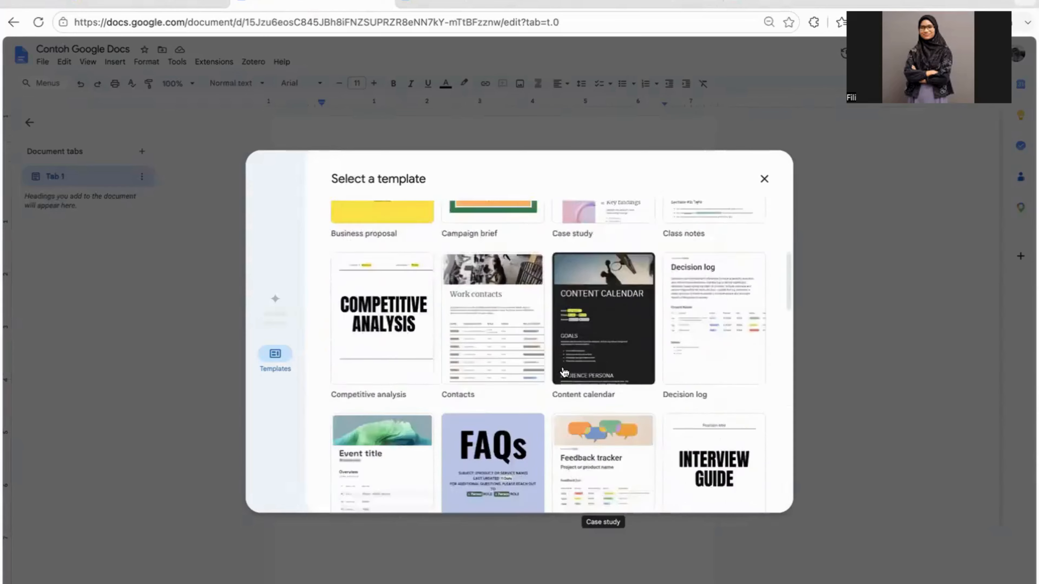
scroll(563, 372, "down", 15)
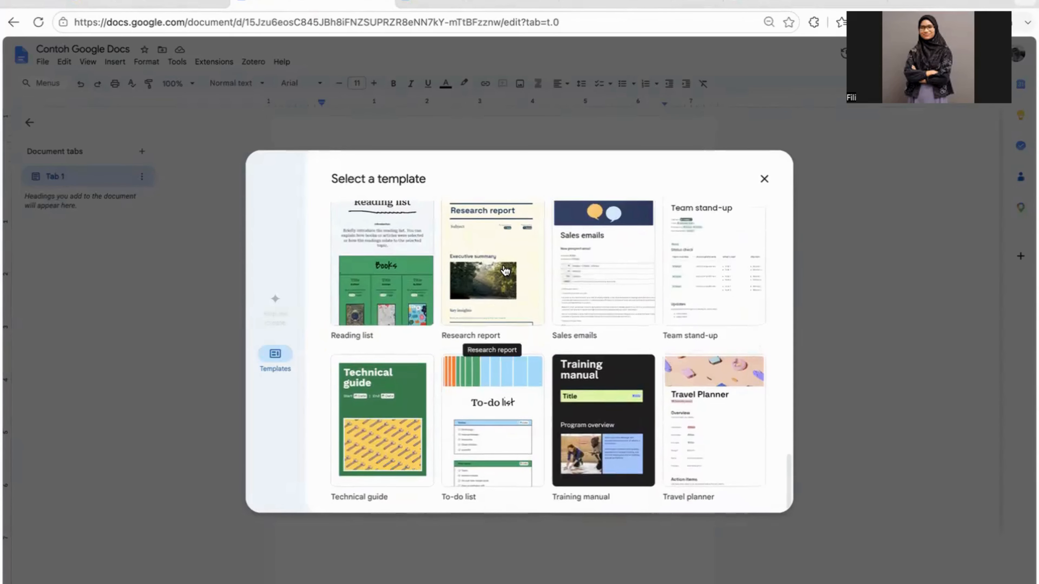
left_click(764, 181)
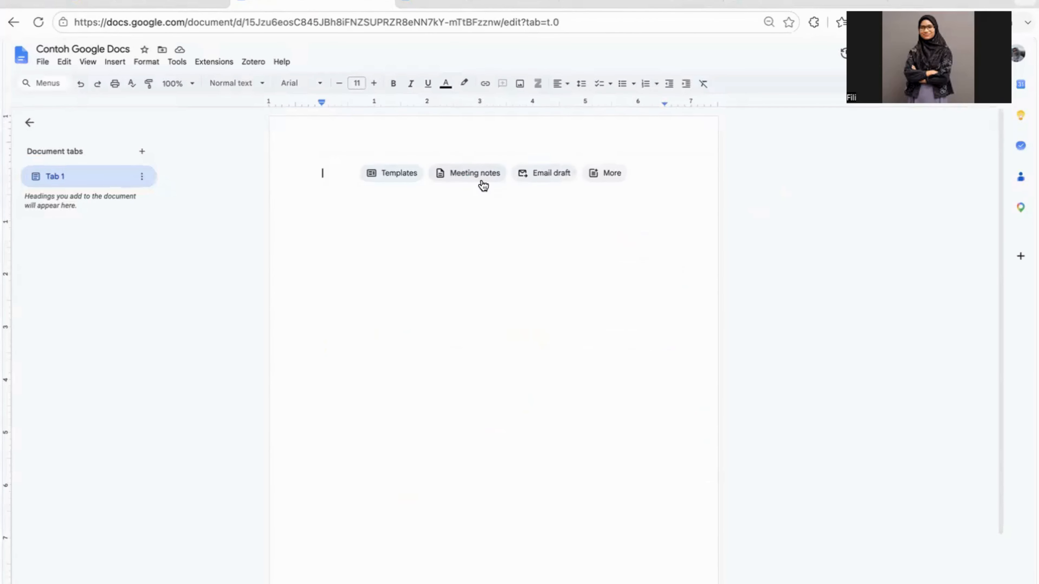
Step: Preview the Meeting notes and Email draft suggestions, and examine the Communication, Meetings, Project management and Contact lists building blocks
mouse_move(468, 180)
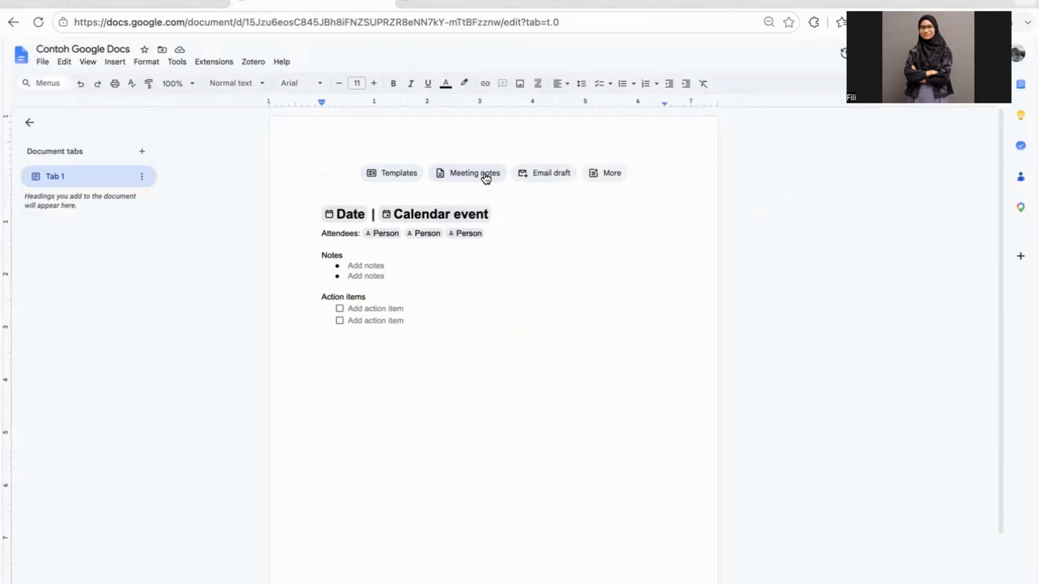
mouse_move(550, 173)
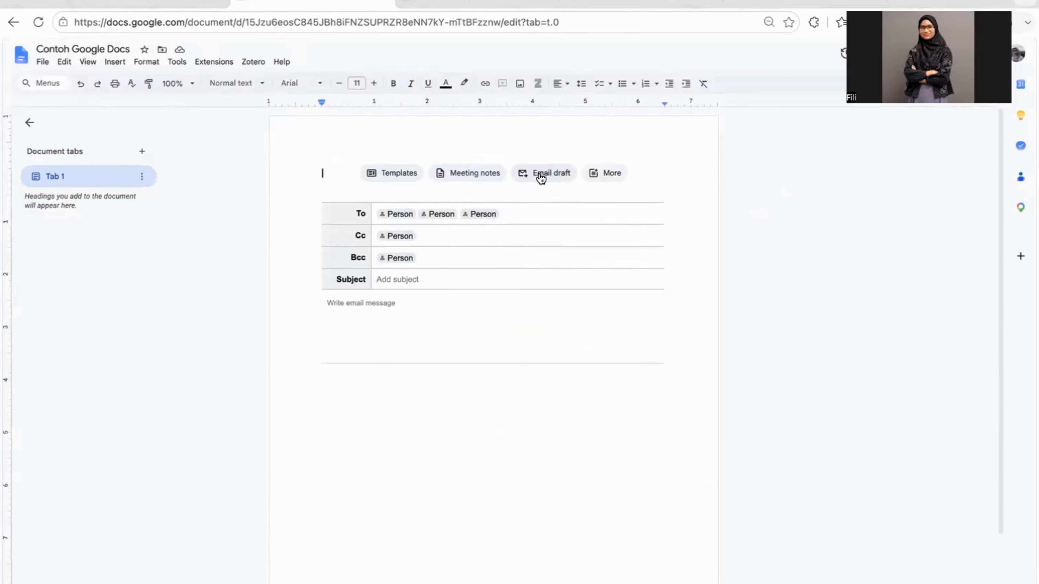
left_click(612, 175)
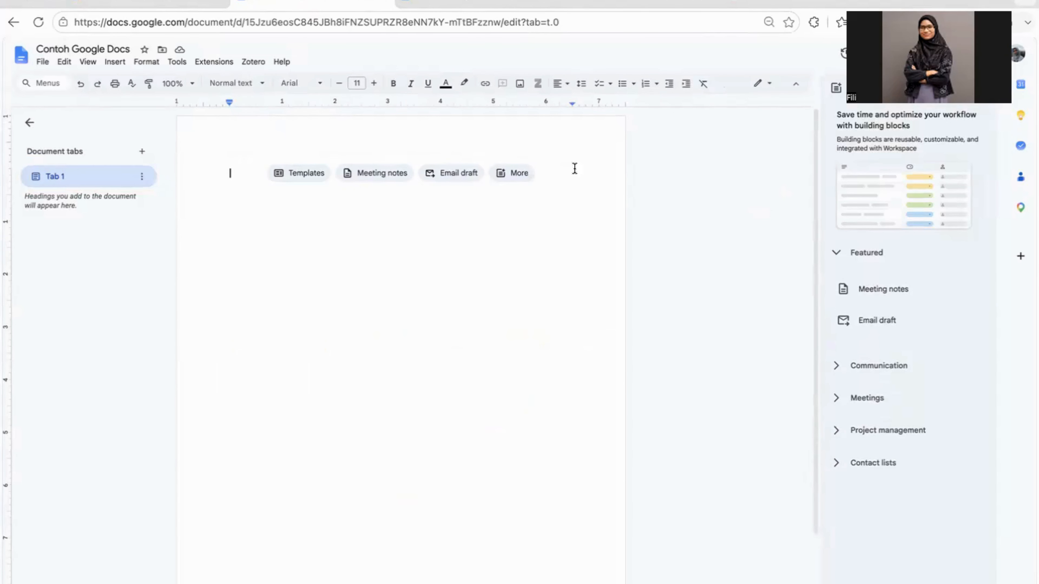
left_click(837, 364)
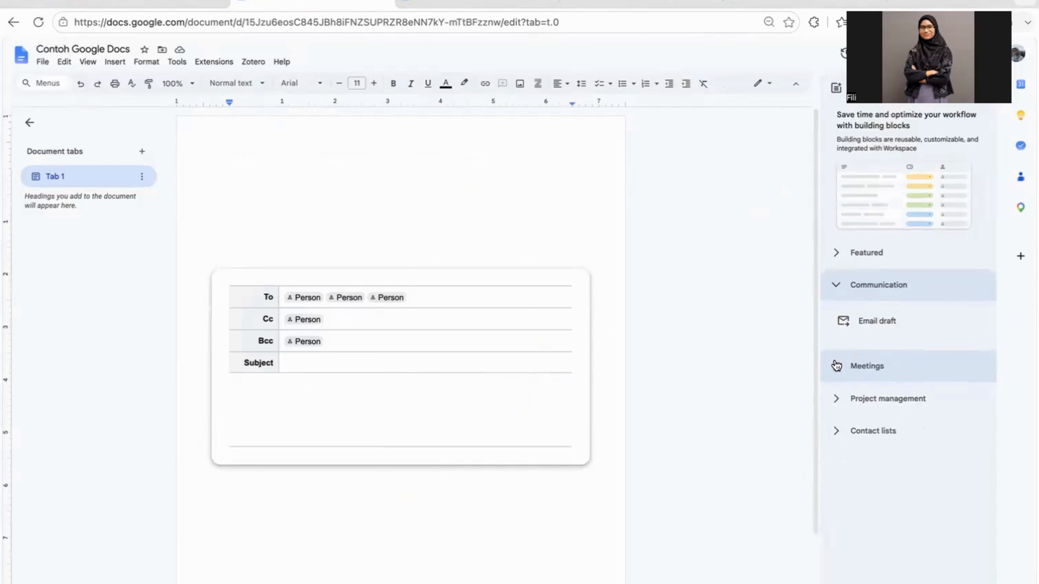
left_click(836, 365)
mouse_move(875, 360)
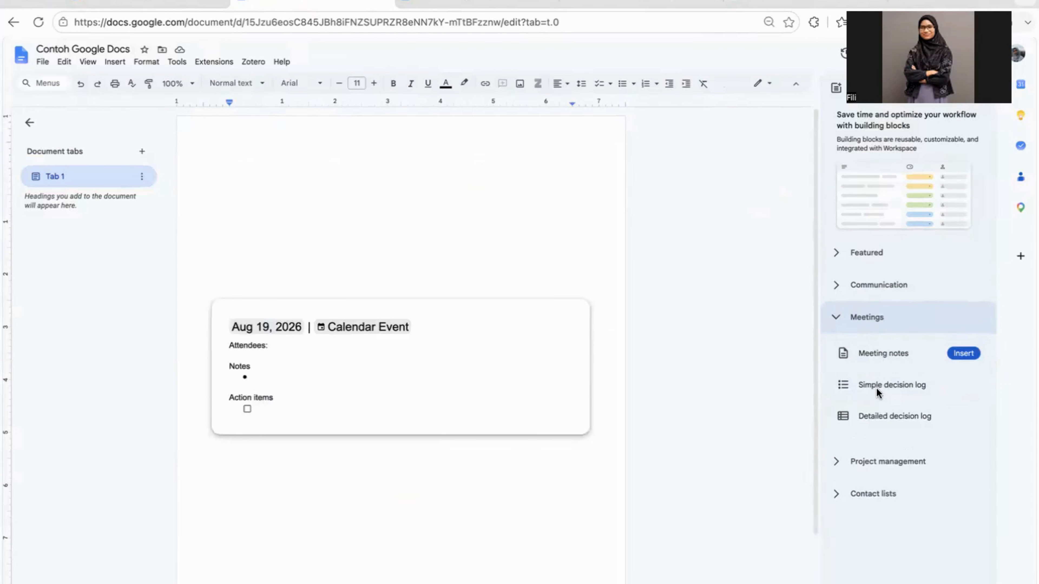
left_click(835, 458)
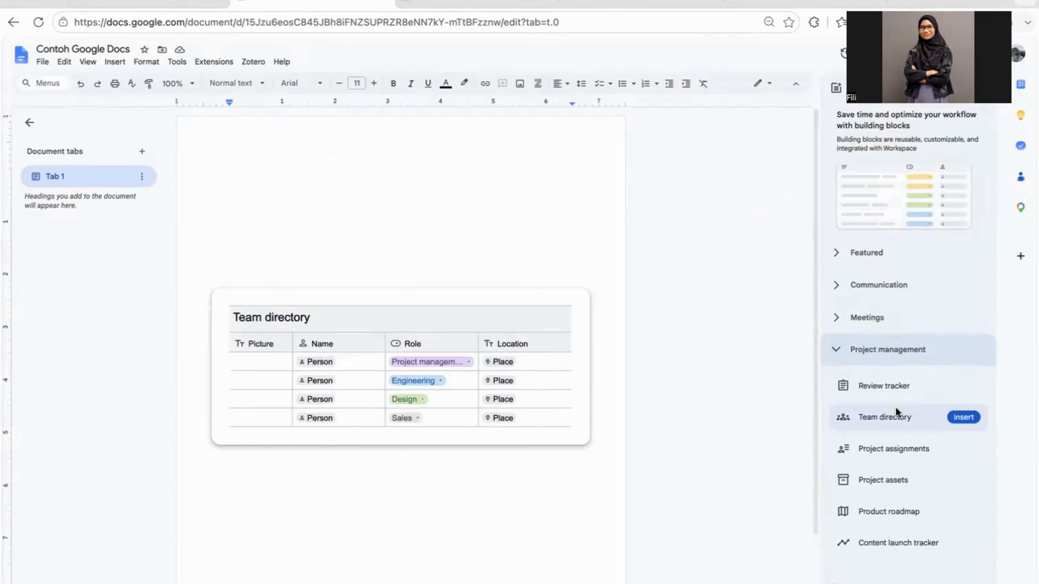
mouse_move(887, 451)
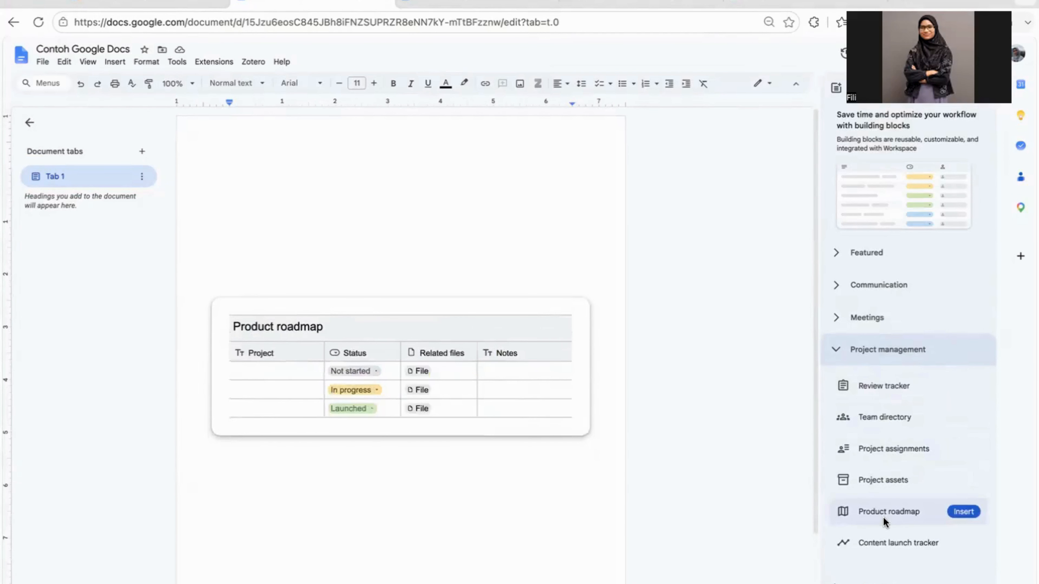
left_click(887, 576)
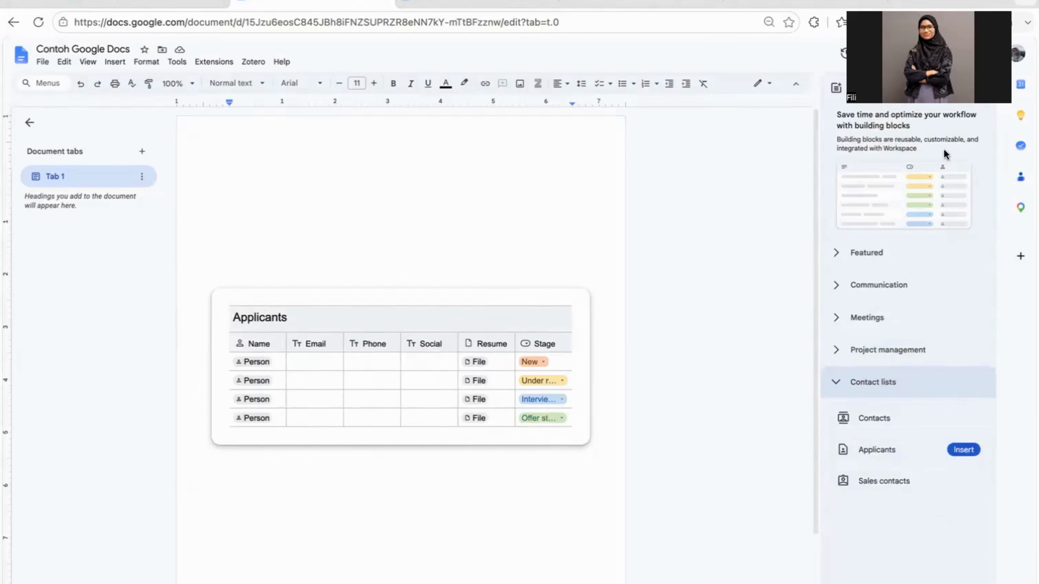
left_click(985, 105)
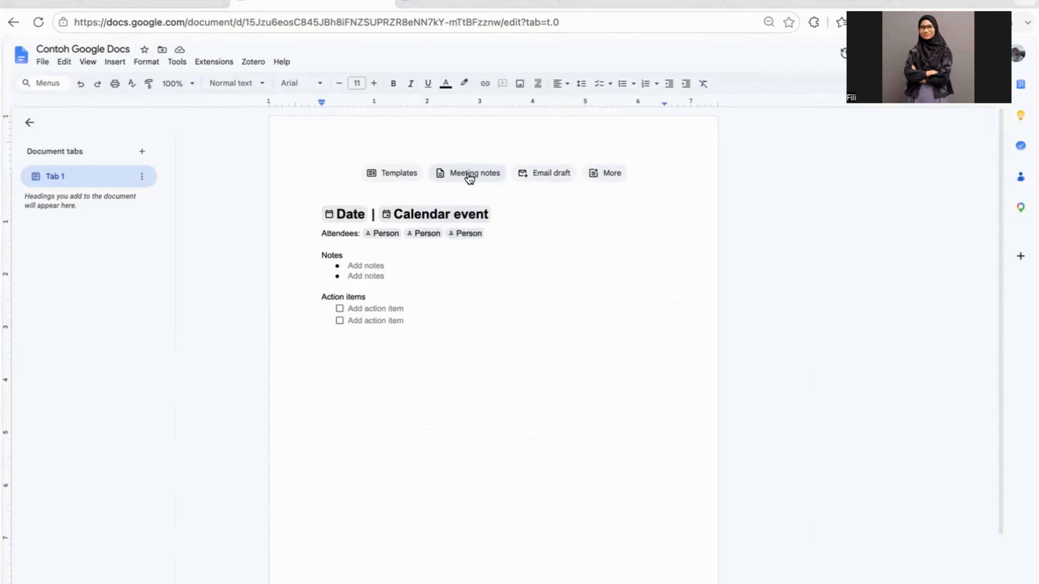
Step: Look through the available document templates and open the preview of the Pitch template
left_click(393, 174)
scroll(474, 380, "down", 2)
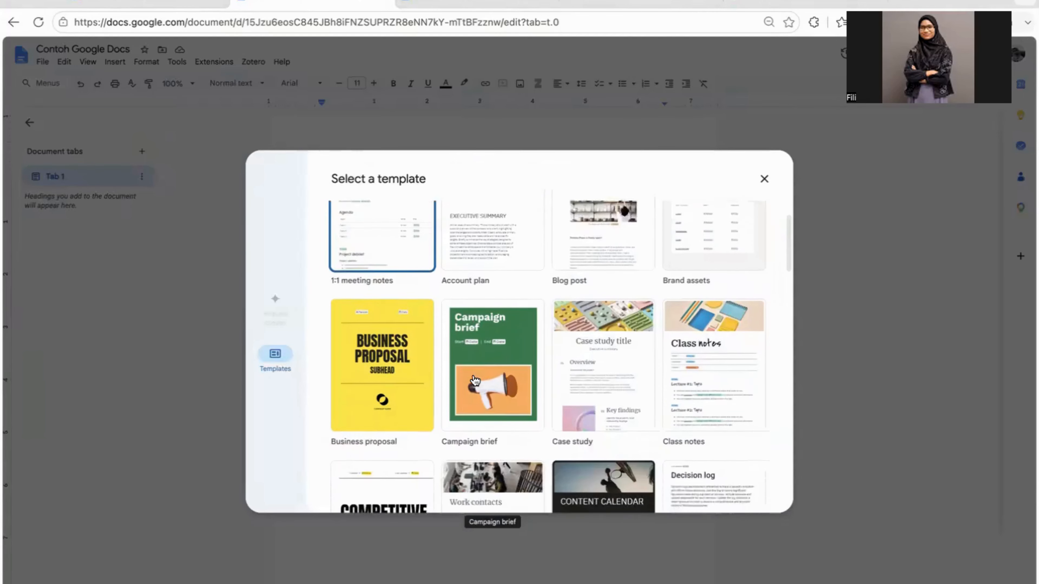
scroll(475, 380, "down", 5)
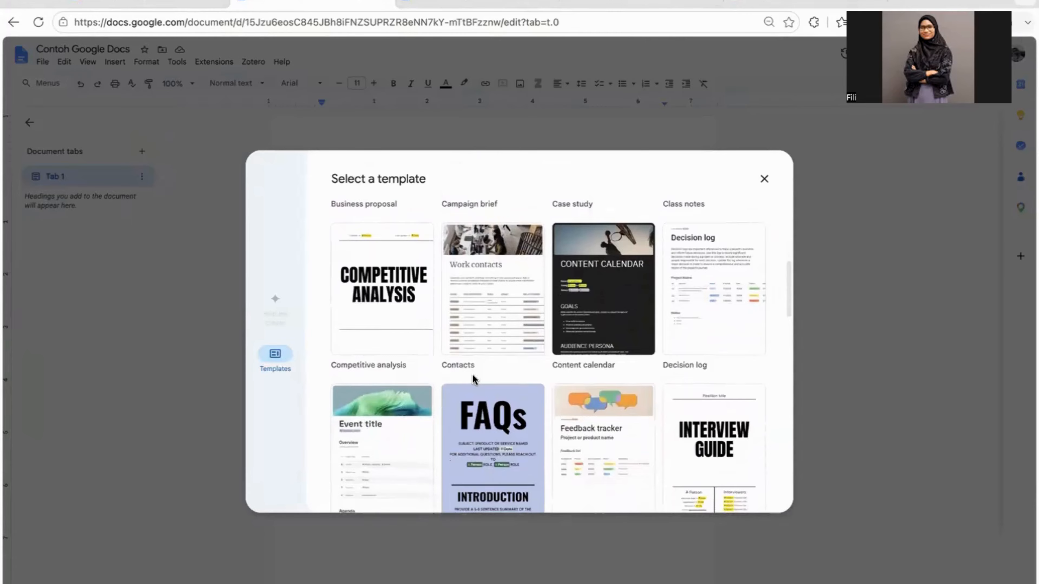
scroll(474, 380, "down", 3)
scroll(474, 380, "down", 1)
scroll(474, 381, "down", 3)
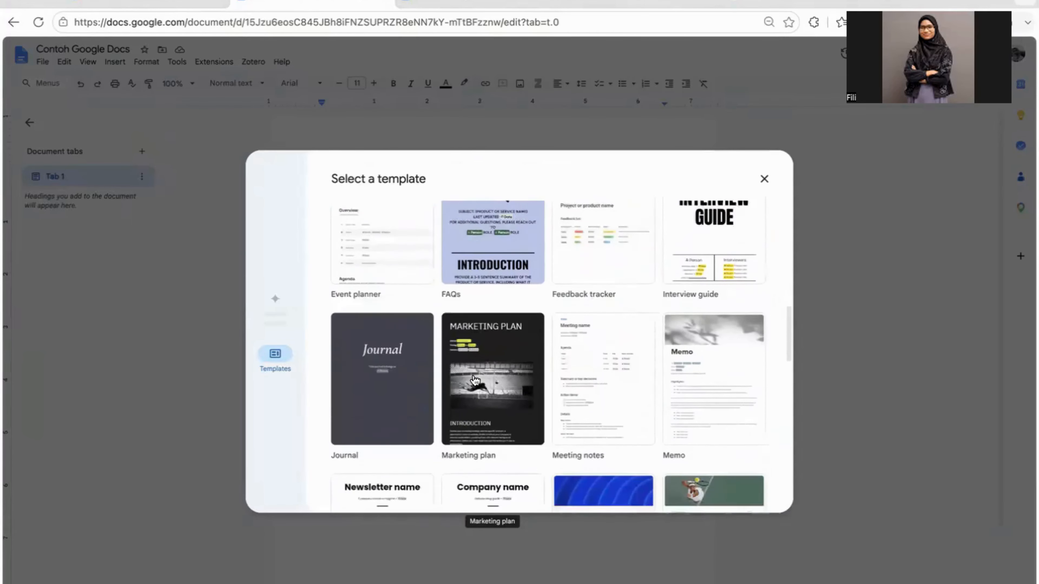
scroll(475, 381, "down", 1)
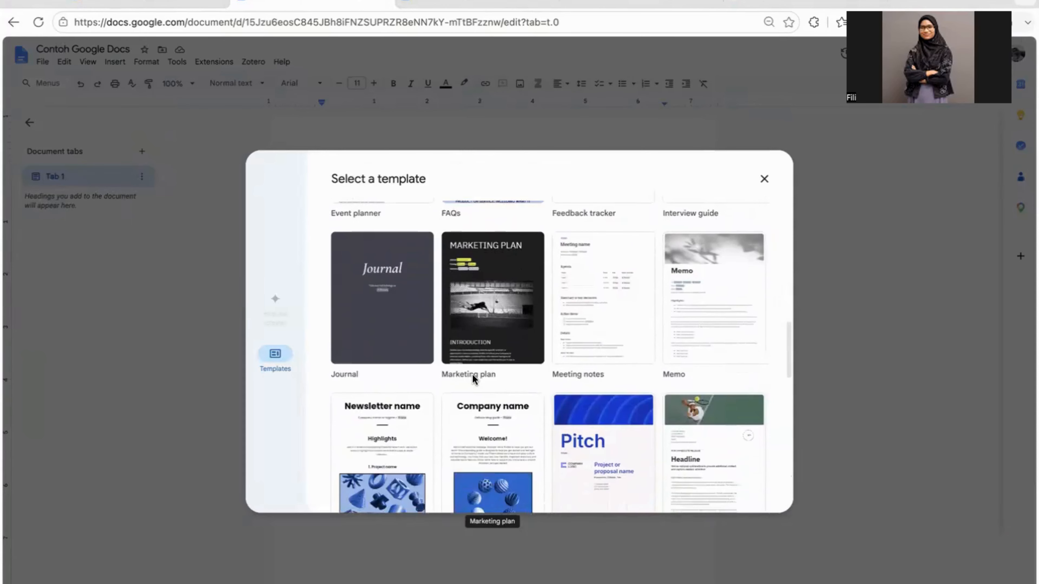
scroll(473, 375, "up", 1)
scroll(474, 379, "down", 2)
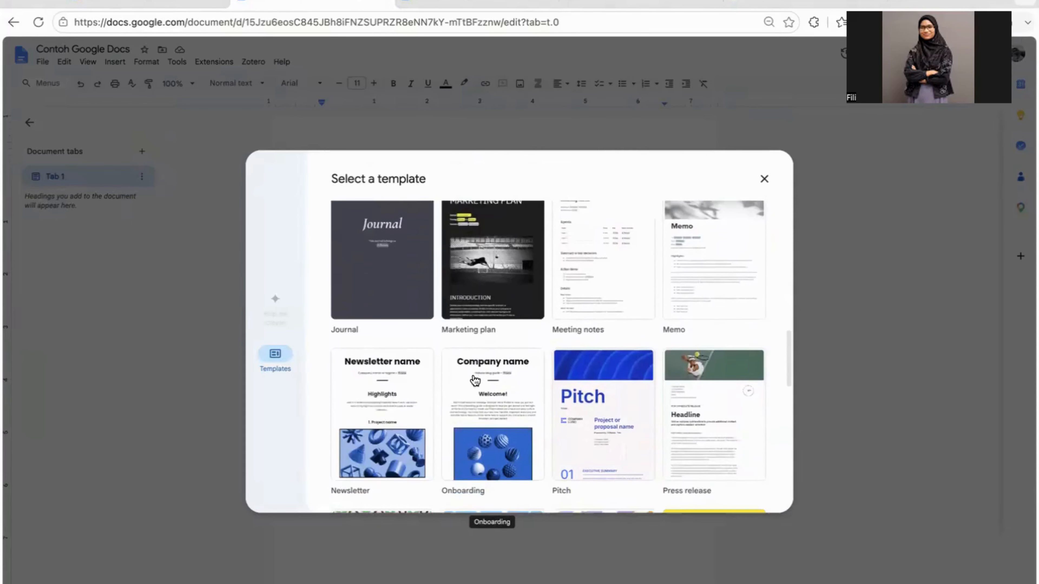
left_click(603, 414)
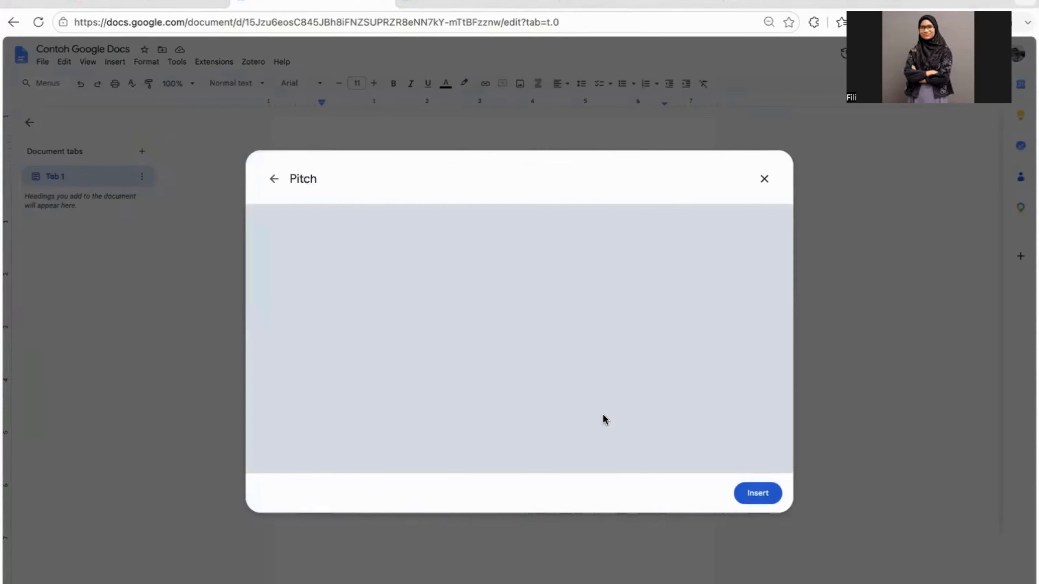
Step: Look through the Pitch template preview, insert the template into the document and dismiss the pageless format notice
scroll(603, 414, "down", 10)
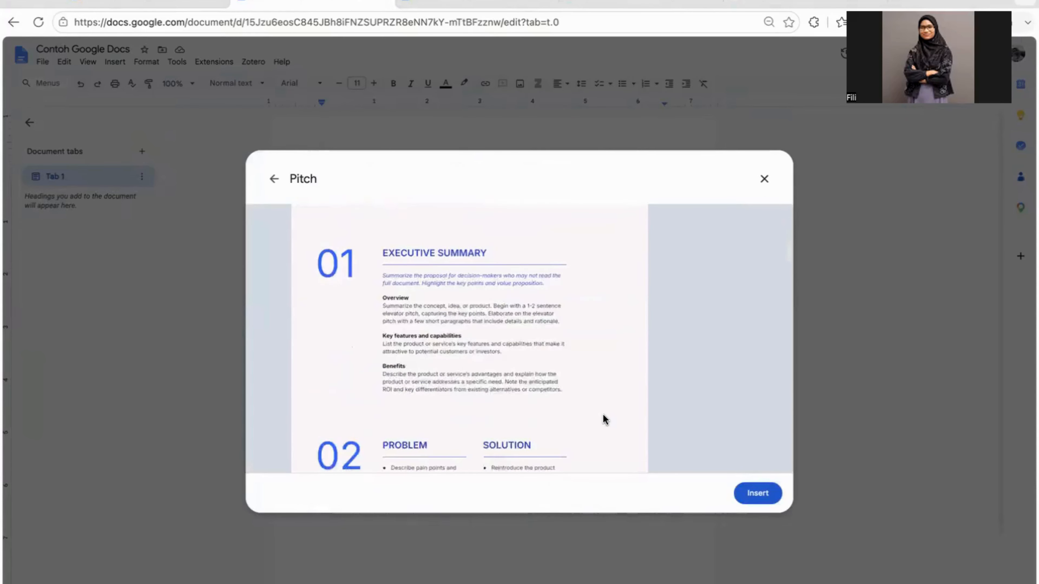
scroll(603, 415, "down", 15)
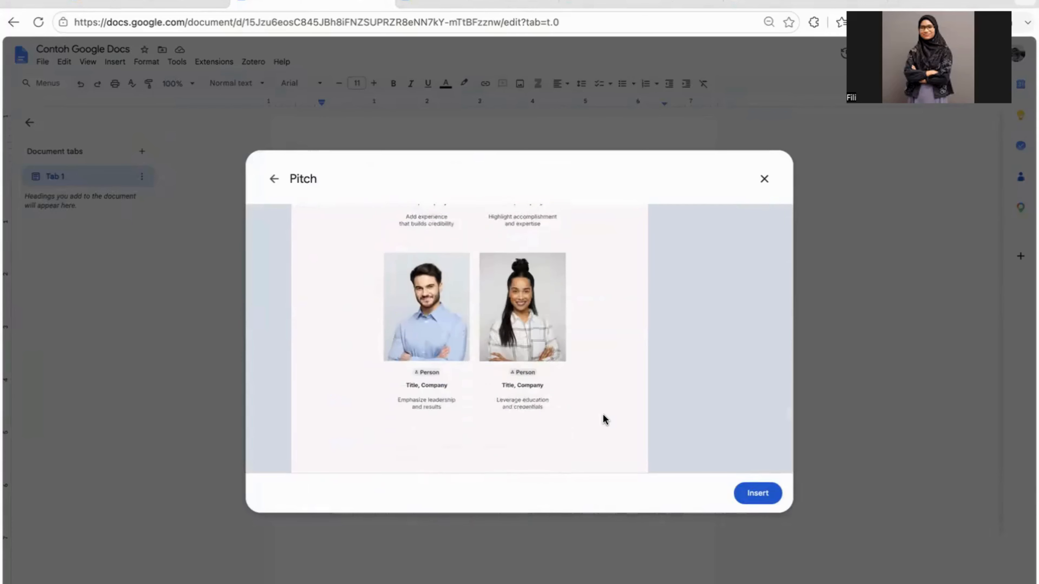
scroll(602, 419, "down", 1)
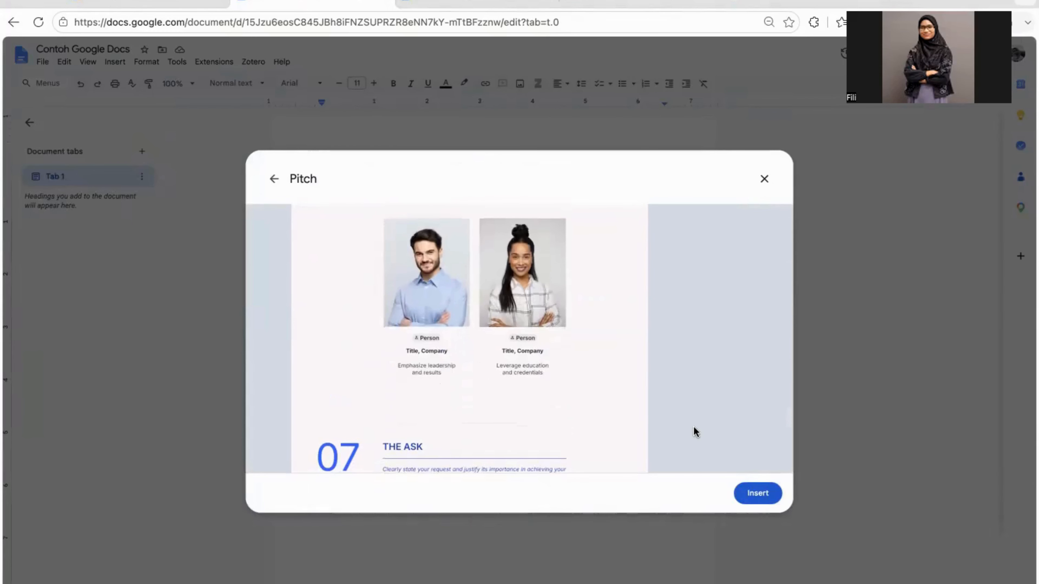
left_click(748, 493)
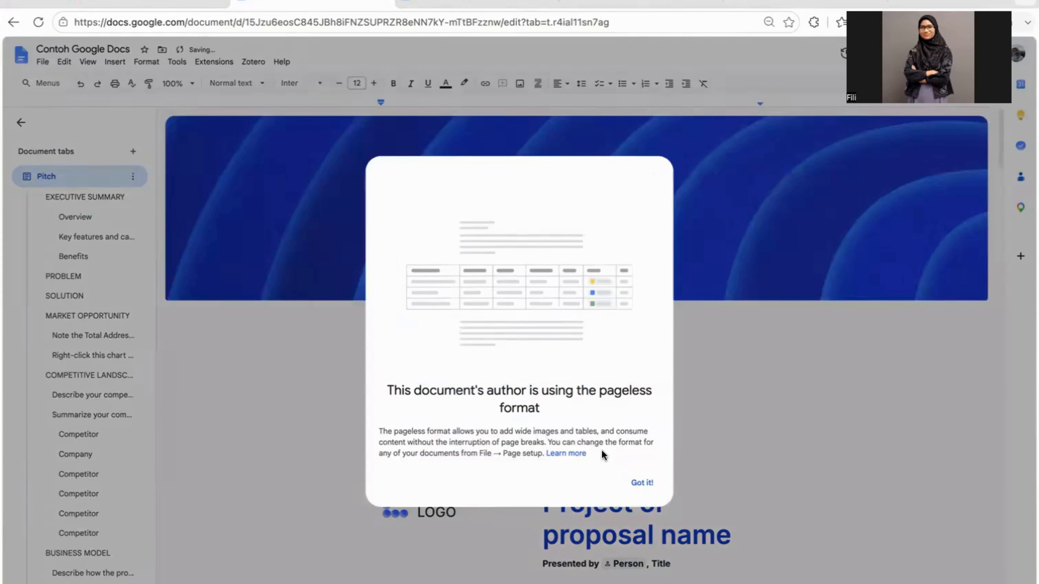
left_click(635, 482)
Step: Look through the inserted Pitch document from Market Opportunity to The Ask, using the outline to reach the Team section
scroll(541, 373, "down", 20)
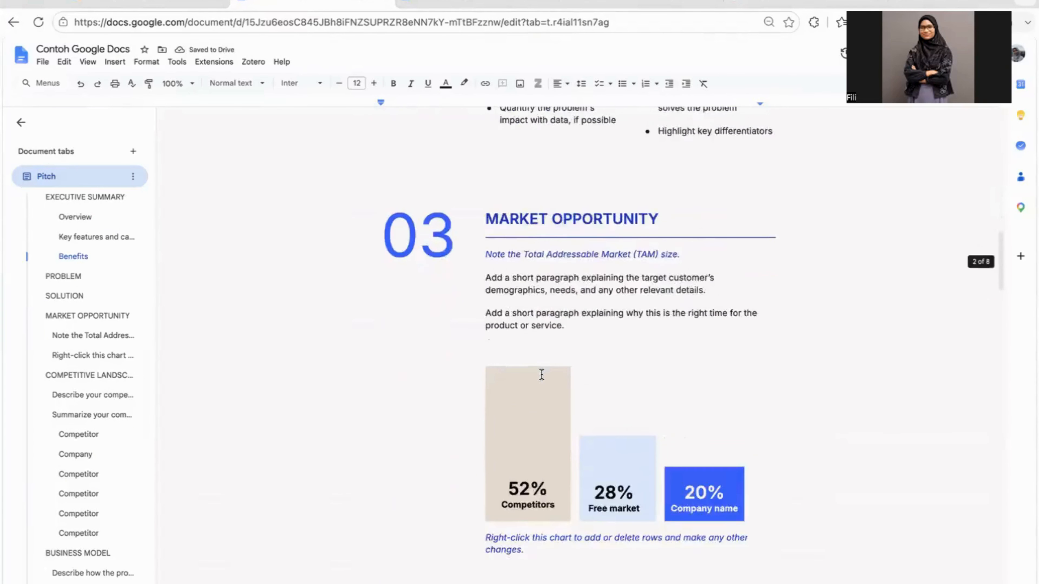
scroll(542, 374, "down", 7)
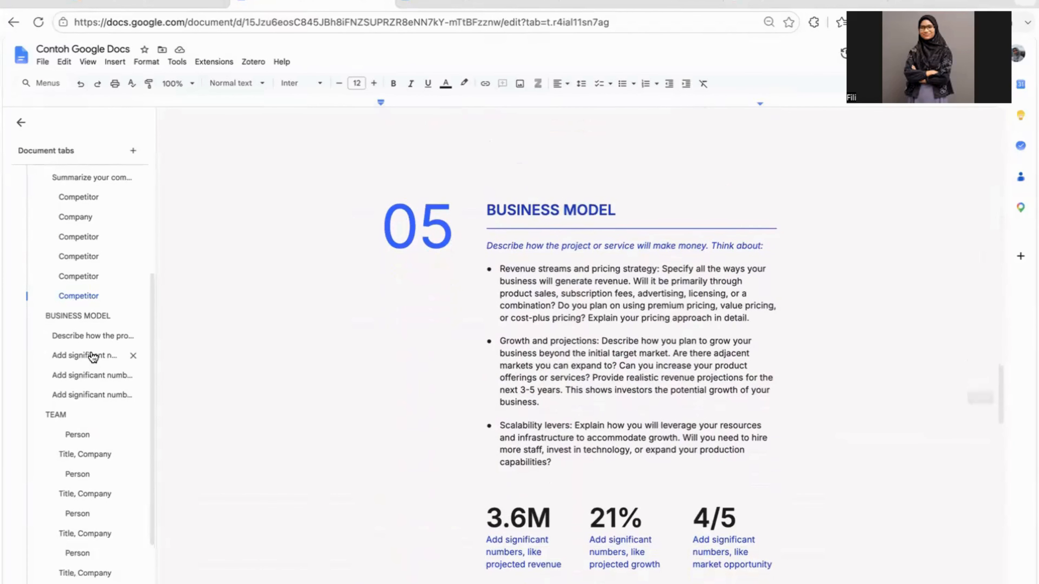
scroll(90, 324, "down", 4)
left_click(88, 353)
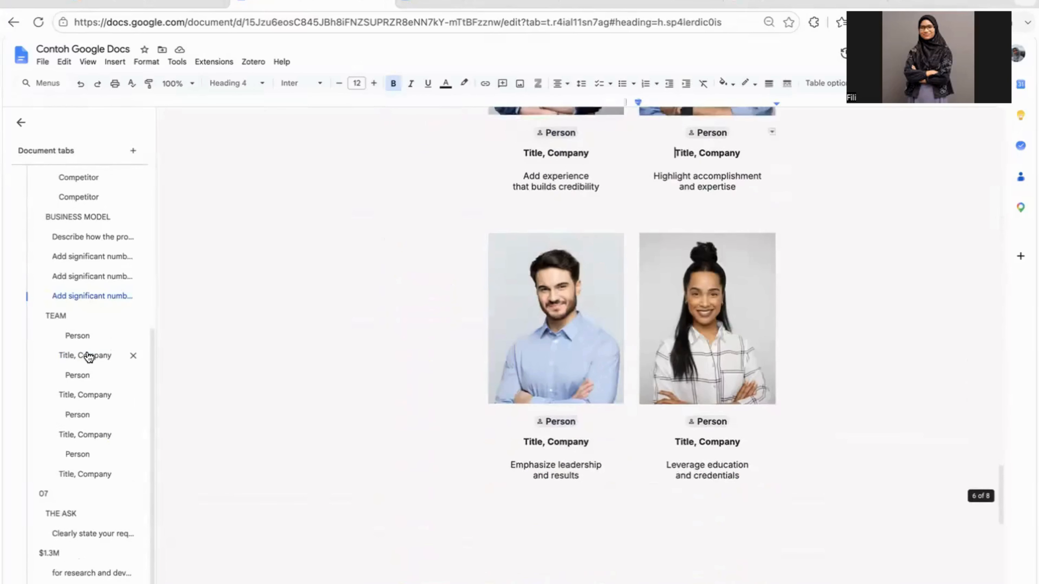
scroll(449, 332, "down", 20)
scroll(462, 330, "up", 20)
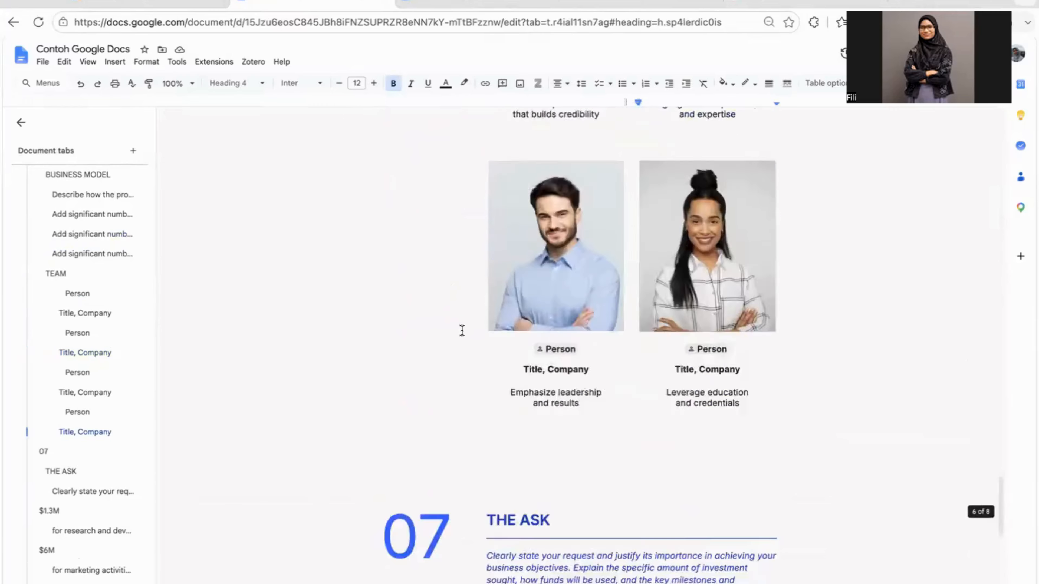
scroll(462, 340, "up", 20)
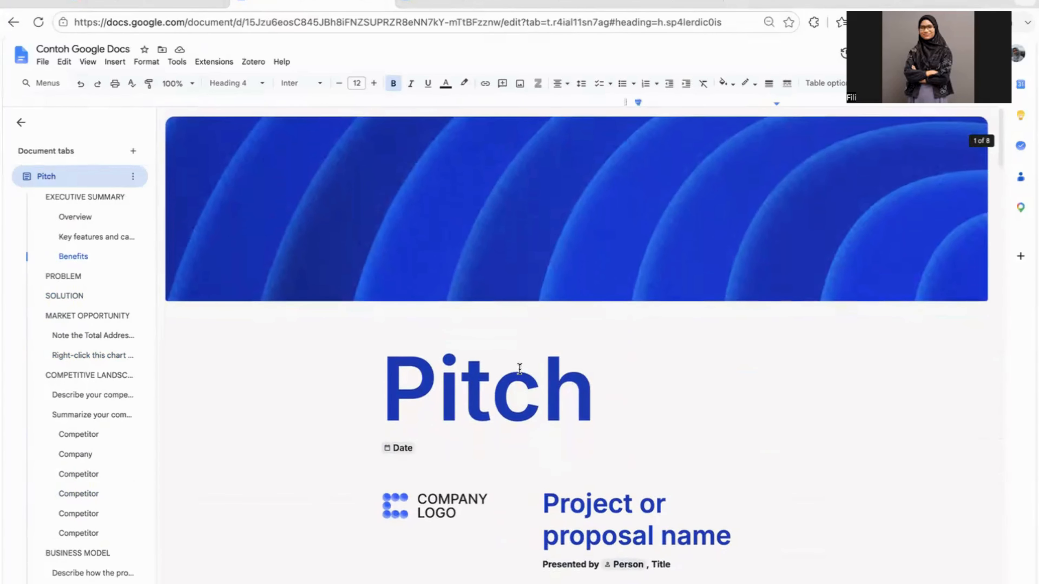
Step: Reduce the Pitch document's zoom to 90% and then to 75%
left_click(481, 384)
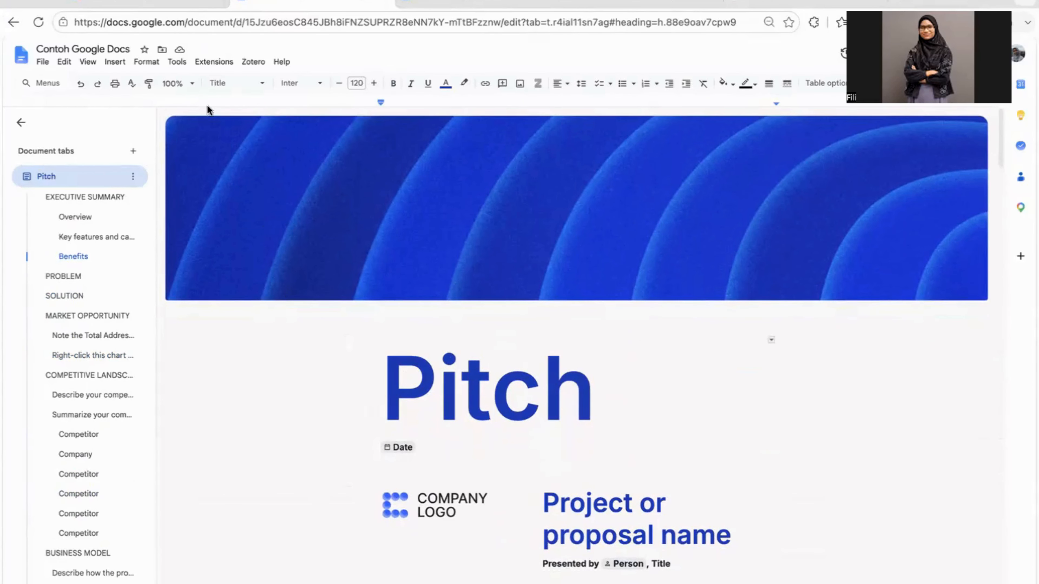
left_click(195, 83)
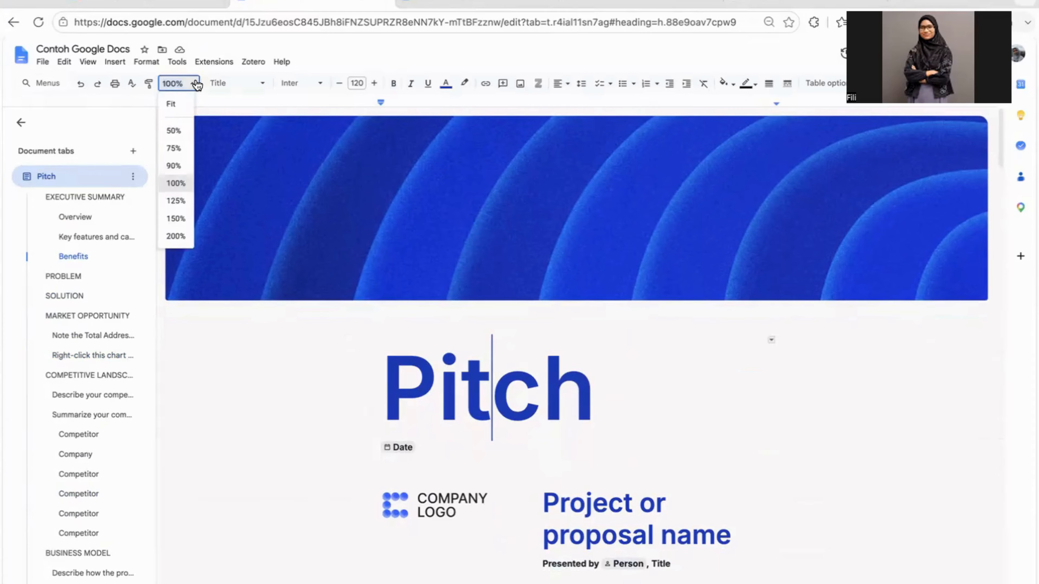
left_click(174, 165)
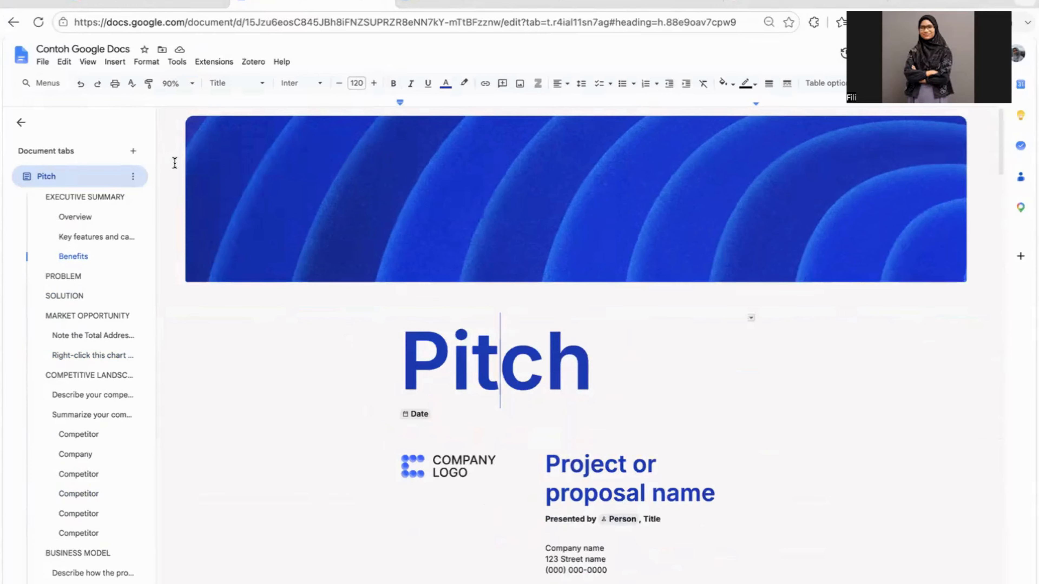
left_click(187, 86)
left_click(173, 146)
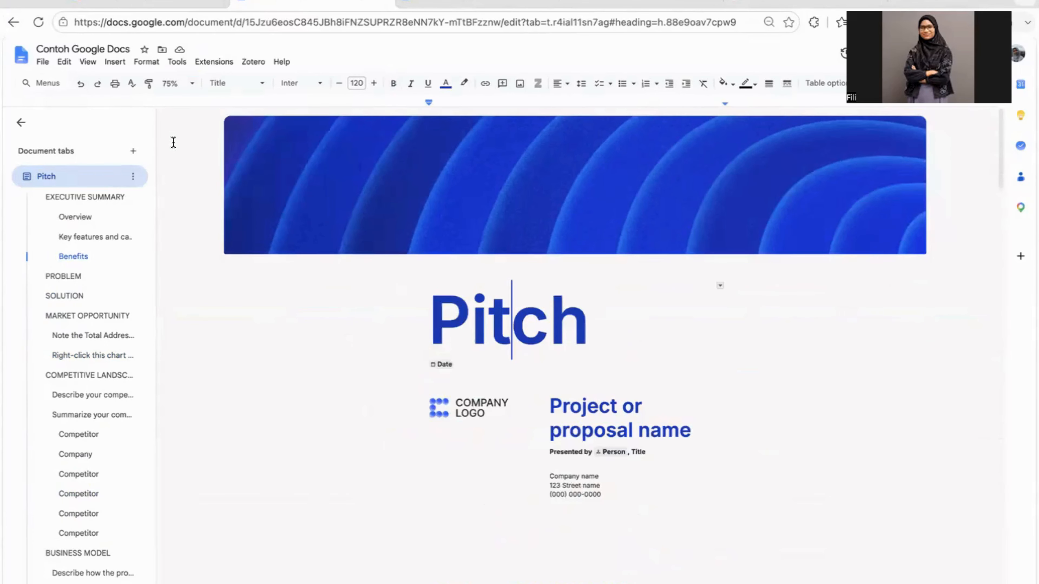
scroll(464, 281, "down", 10)
scroll(464, 280, "up", 10)
Step: Examine the File, View, Format and Tools commands, and look through the Pitch document's outline and sections
left_click(43, 62)
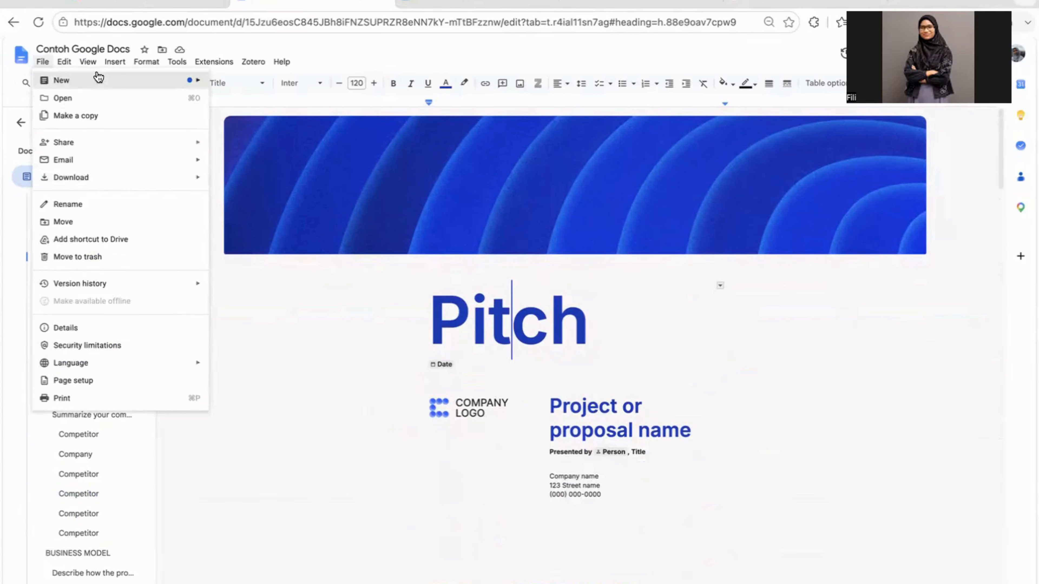
mouse_move(66, 64)
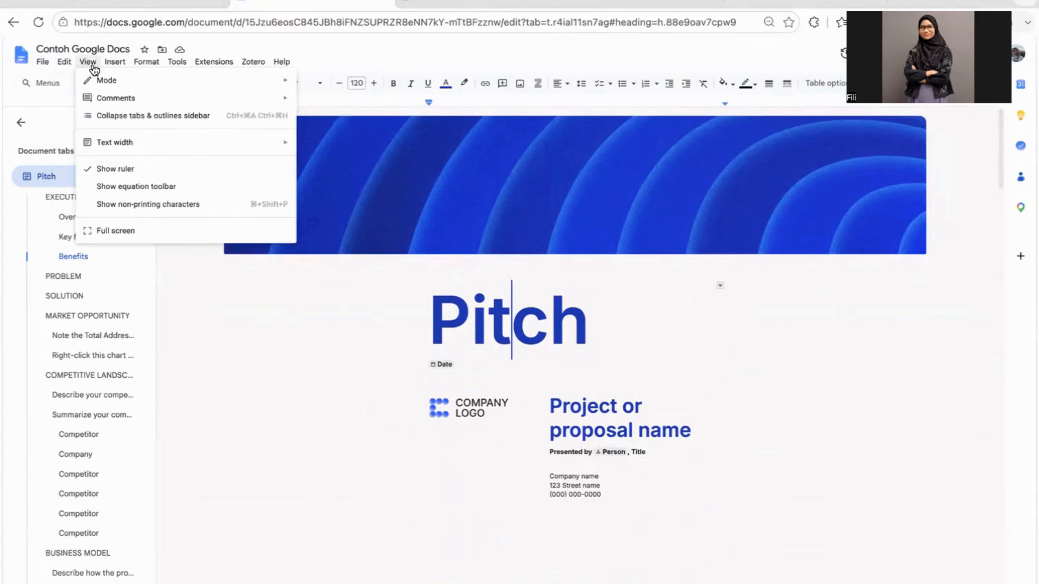
mouse_move(117, 65)
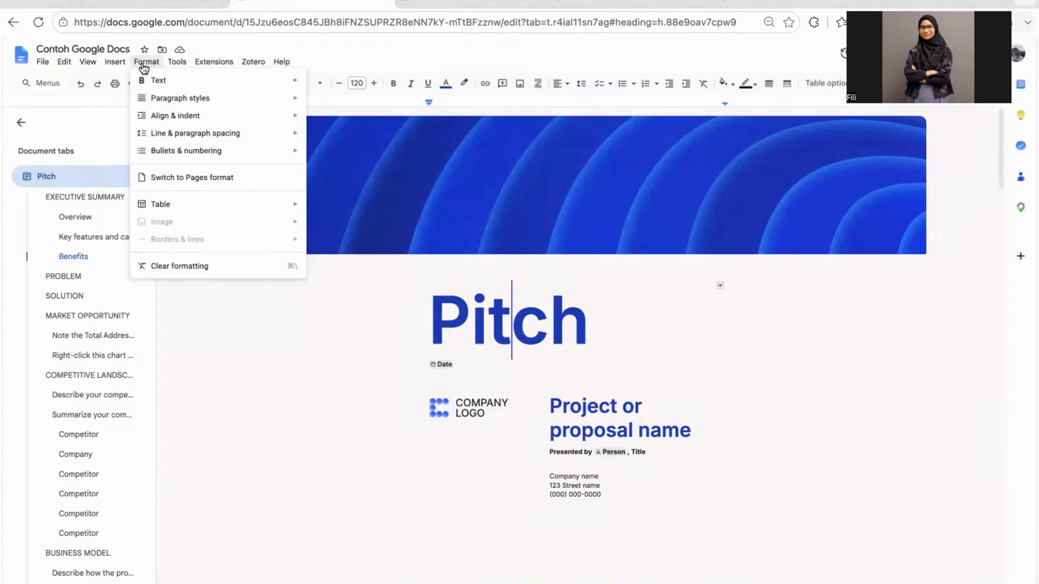
mouse_move(185, 65)
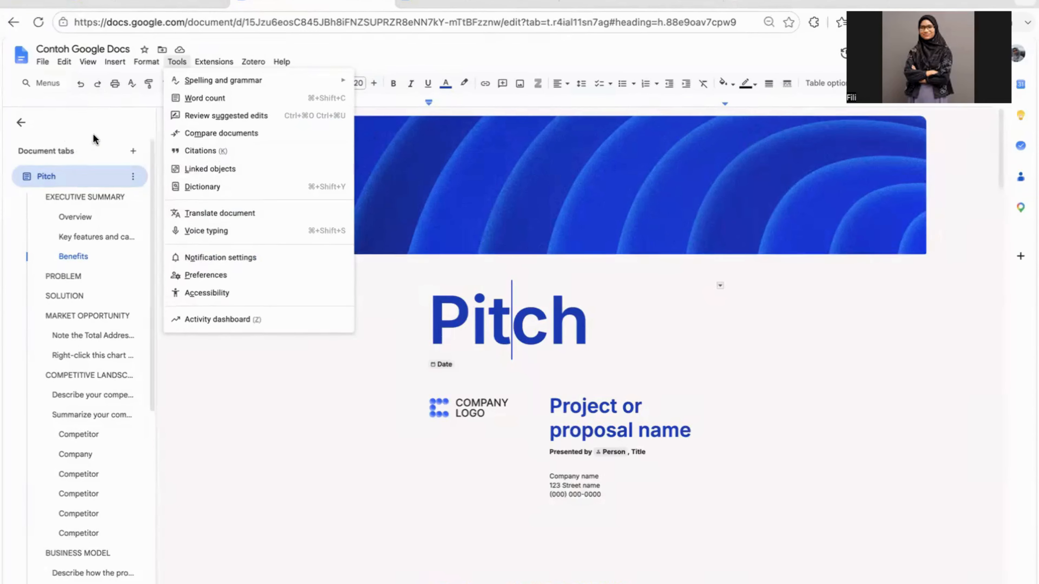
left_click(89, 118)
scroll(88, 290, "down", 10)
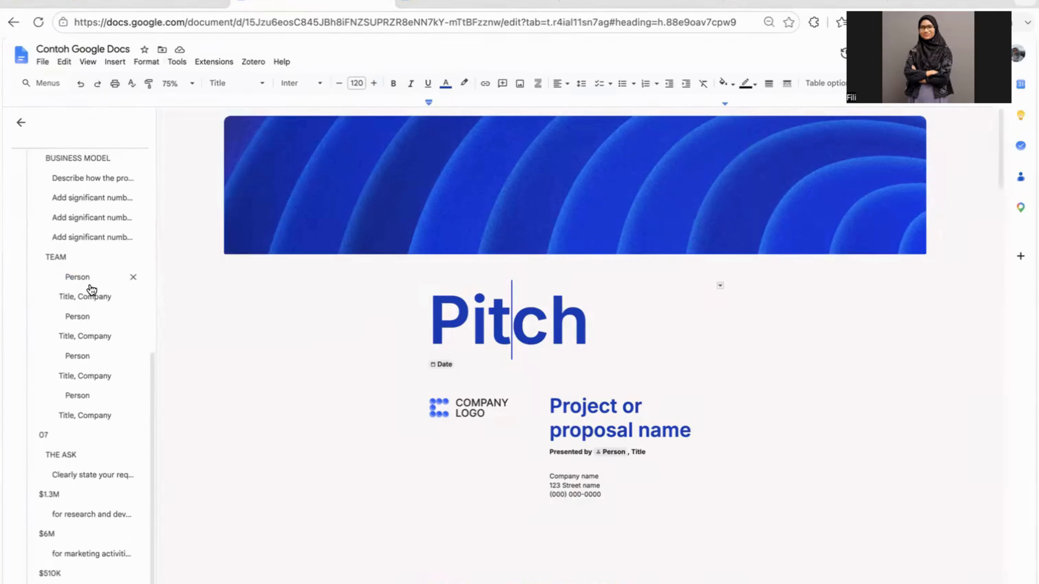
scroll(84, 291, "up", 10)
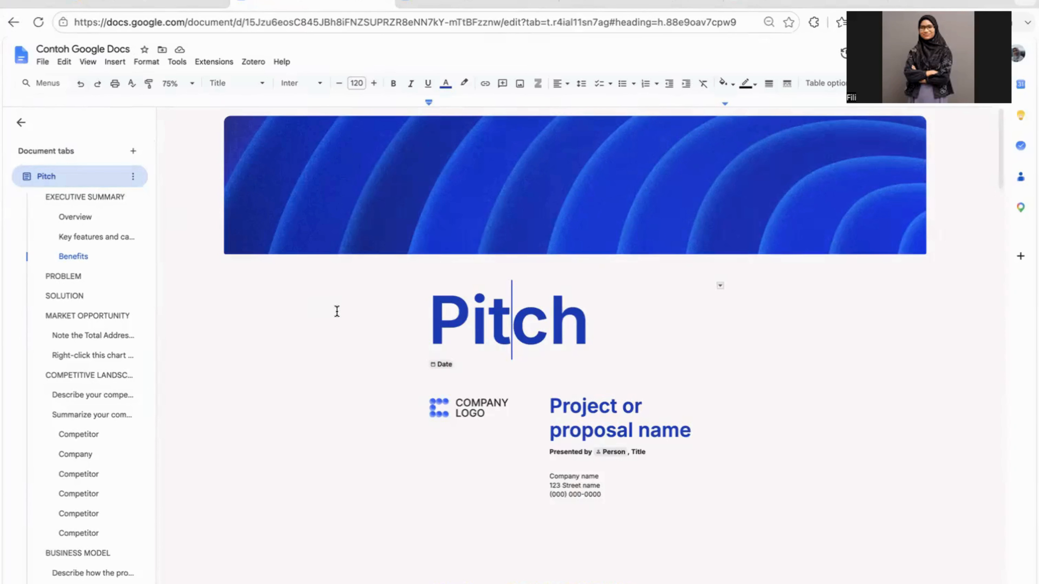
scroll(332, 311, "down", 10)
scroll(93, 366, "down", 5)
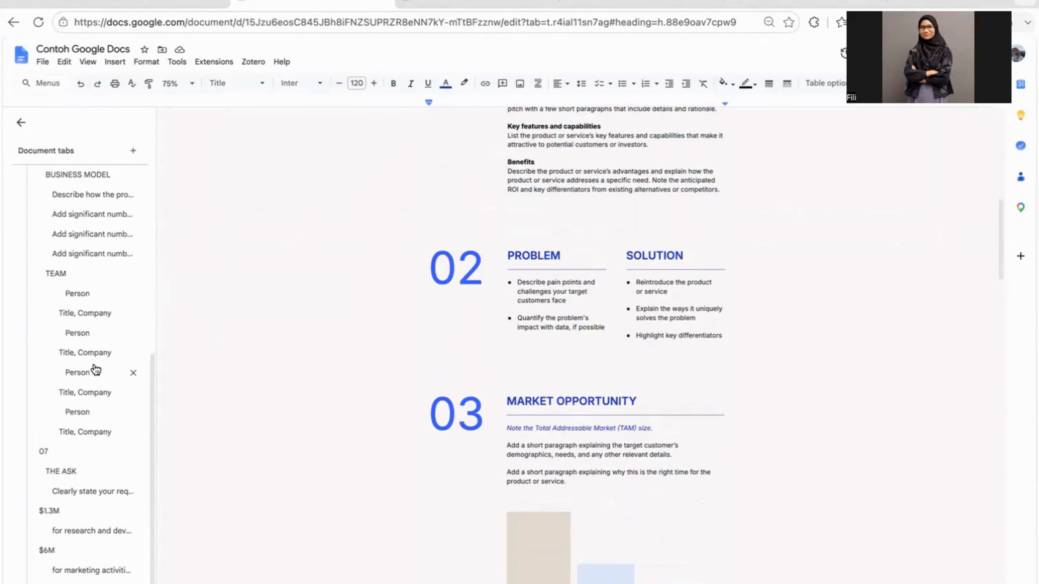
scroll(95, 369, "up", 5)
Step: Add a second document tab and rename it "Latihan"
left_click(133, 155)
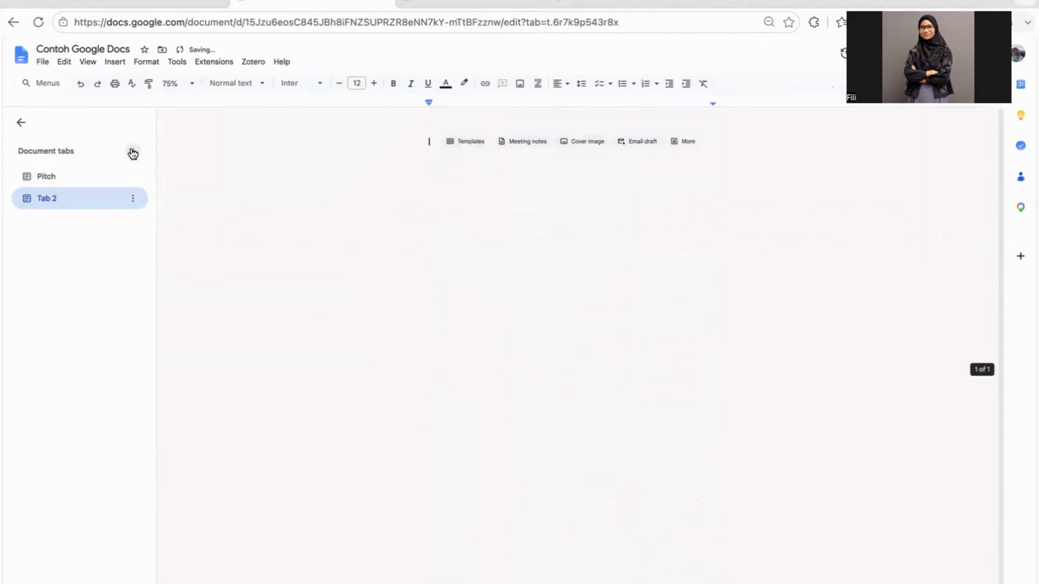
left_click(133, 199)
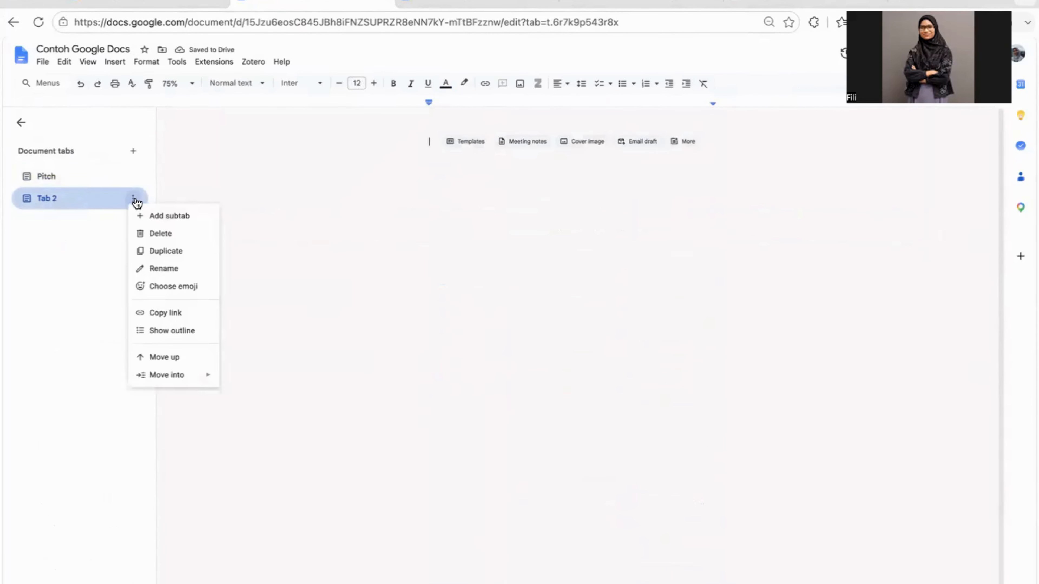
left_click(162, 269)
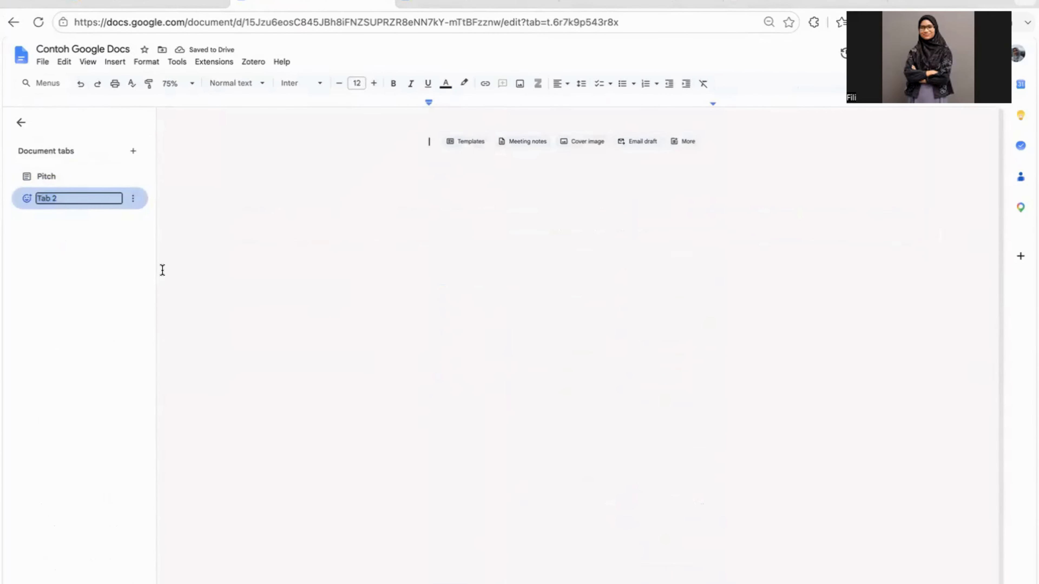
type("Latihan")
key("Return")
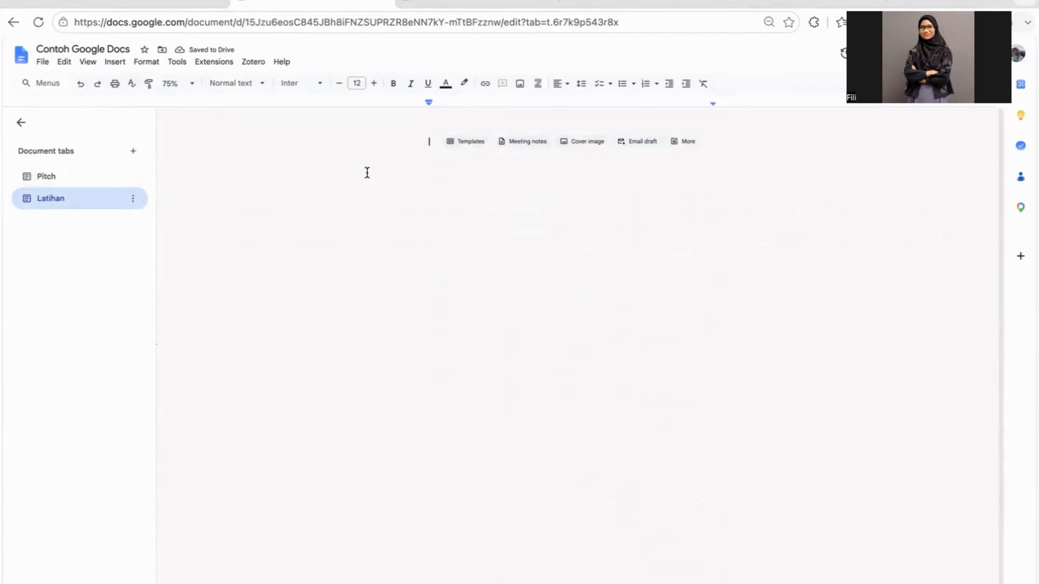
Step: Start voice typing in the Latihan tab and set its language to Bahasa Indonesia
left_click(119, 63)
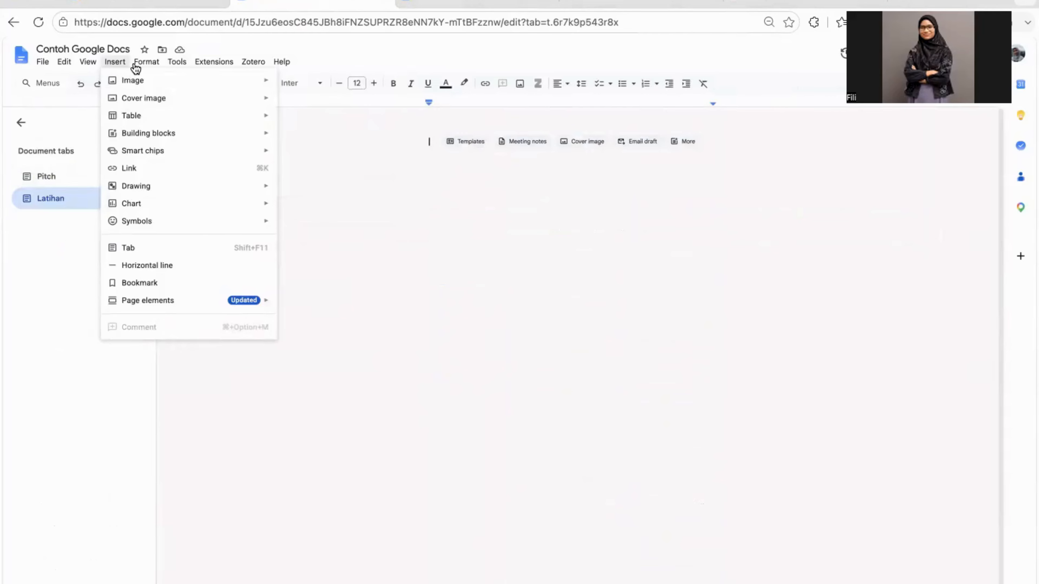
mouse_move(146, 66)
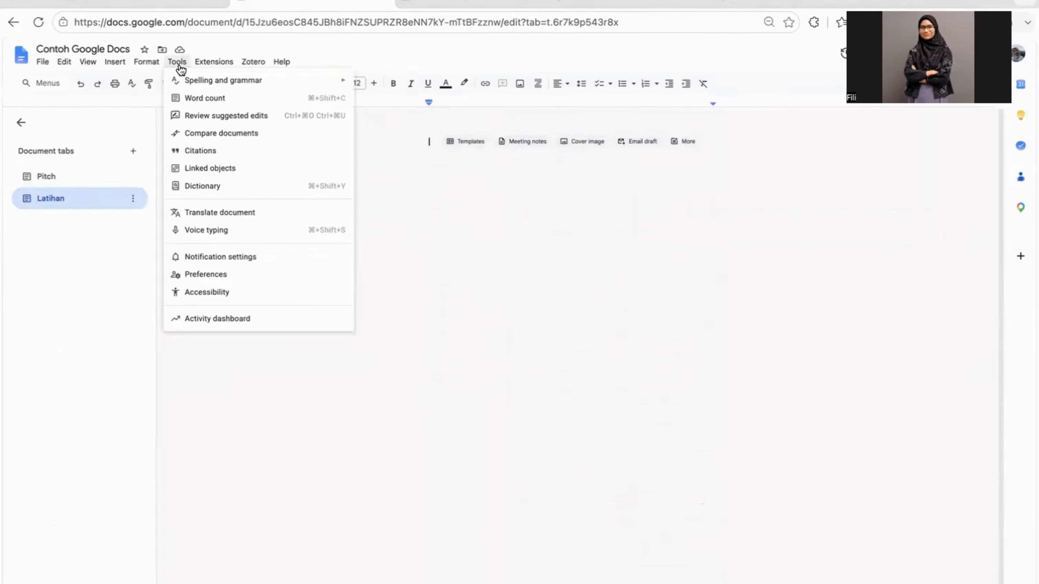
left_click(208, 230)
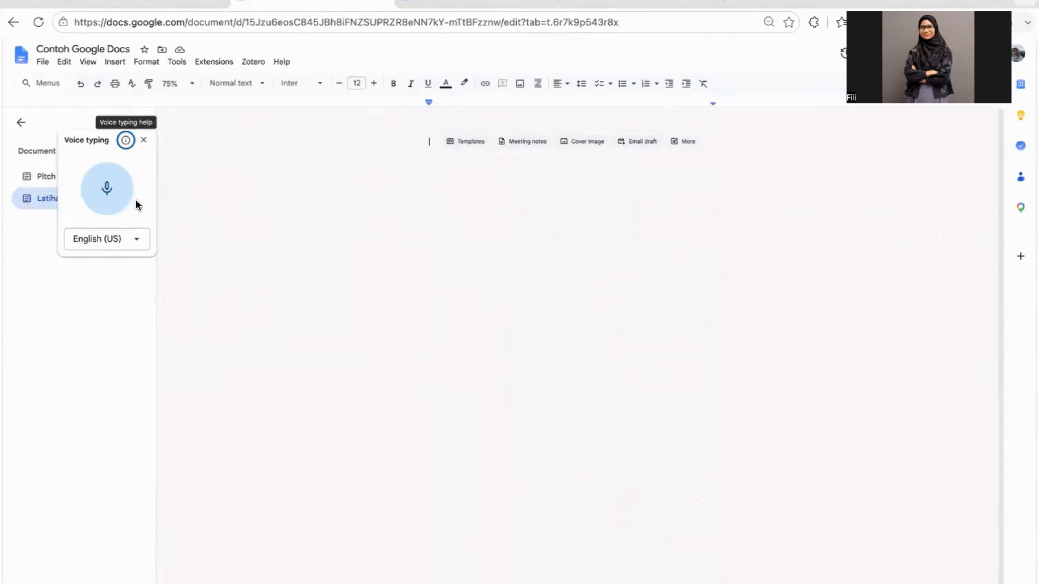
left_click(120, 241)
scroll(119, 426, "down", 6)
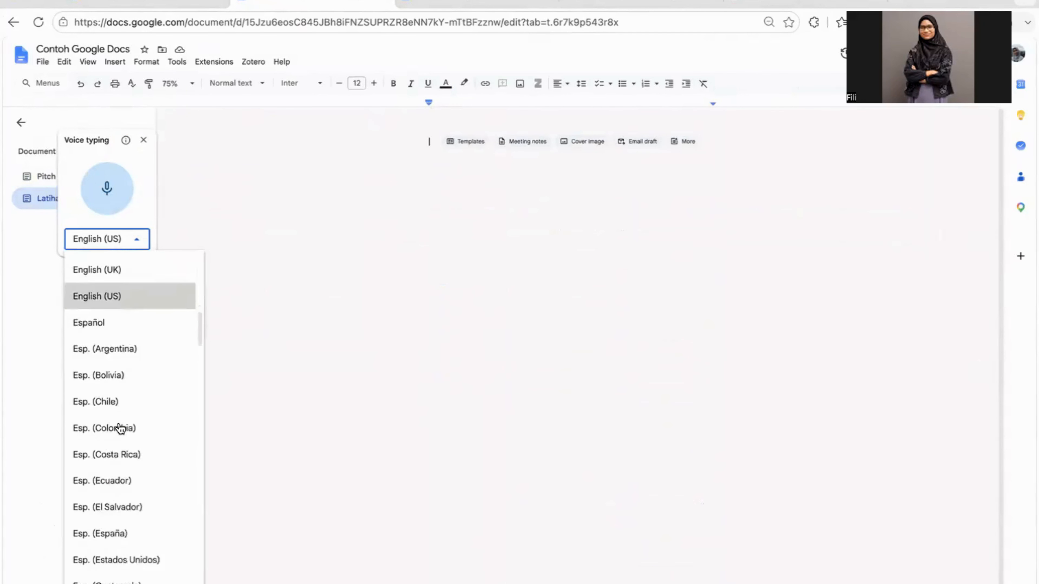
scroll(120, 428, "up", 8)
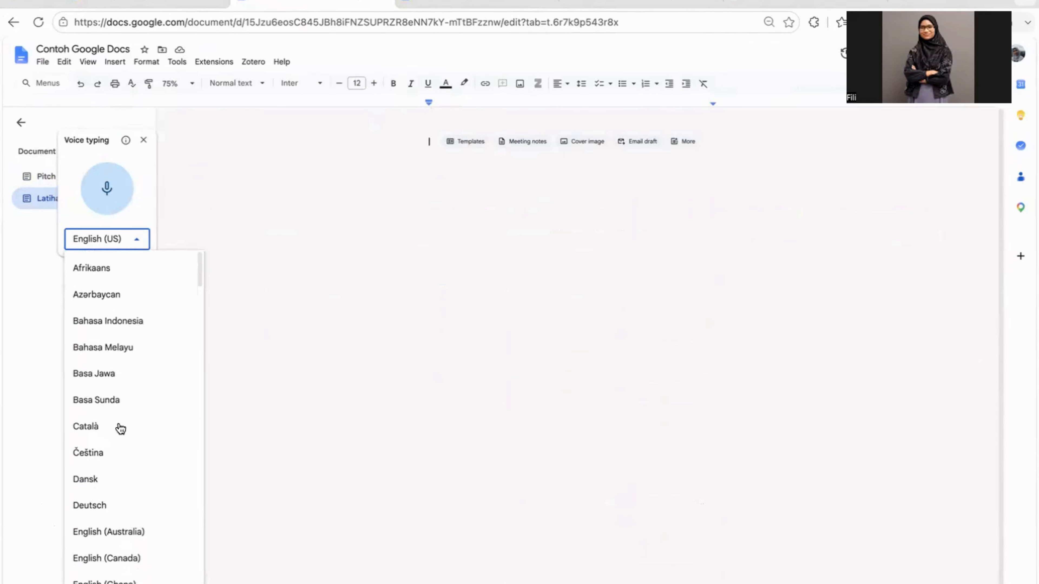
left_click(125, 322)
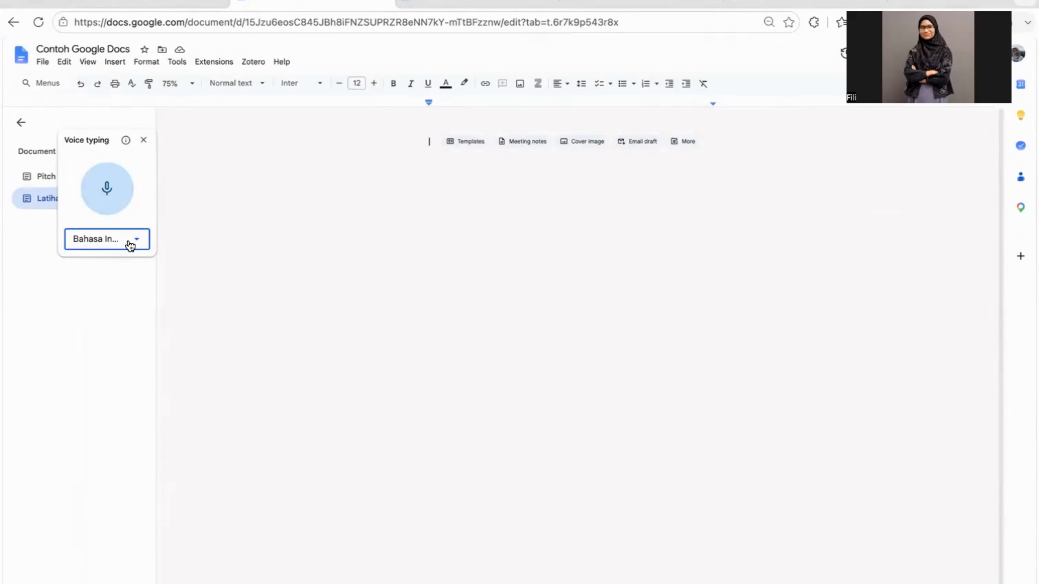
Step: Dictate "Oke, jadi hari ini saya sedang mengetik latihan penggunaan Google dokumen untuk teman teman office management.Kita tetap." and stop recording
left_click(112, 189)
left_click(617, 356)
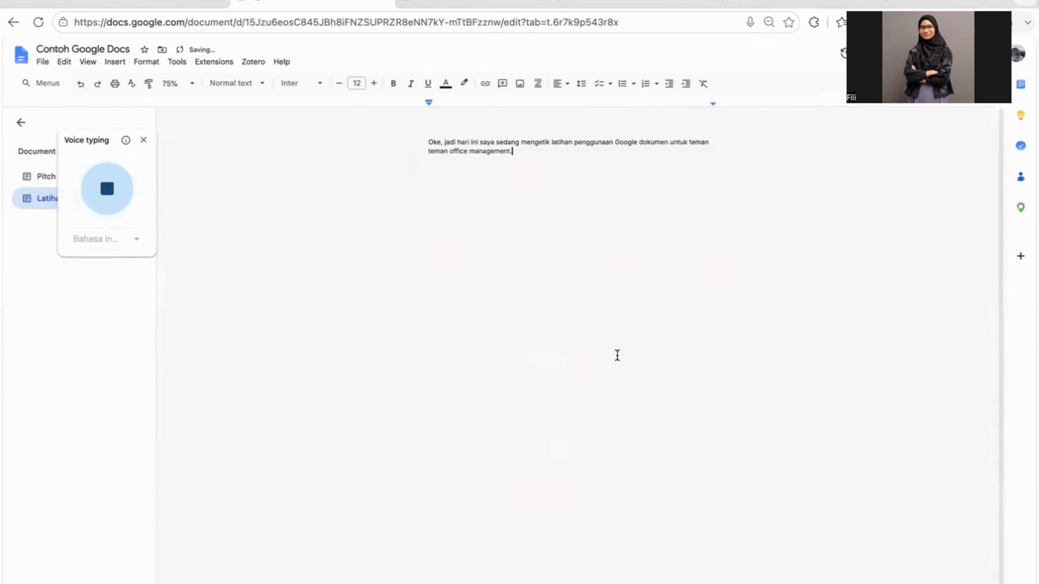
left_click(118, 194)
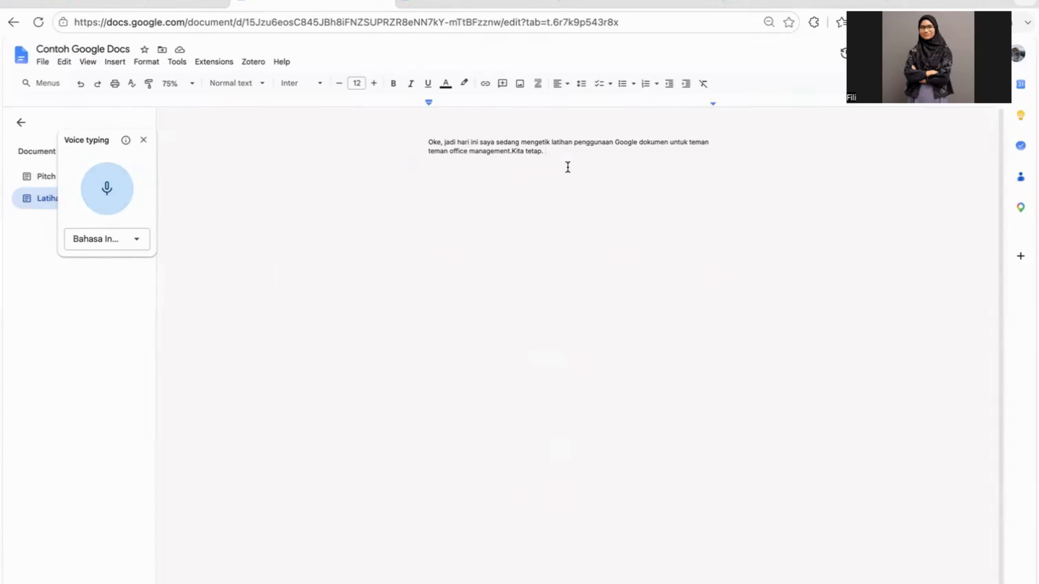
left_click_drag(432, 142, 558, 151)
left_click(558, 151)
left_click_drag(429, 142, 631, 160)
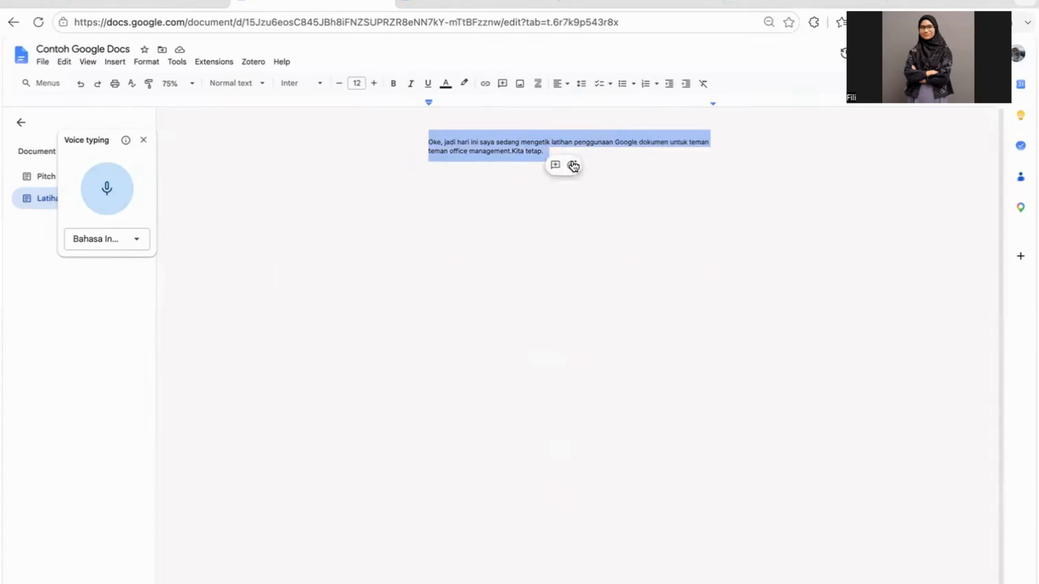
left_click(573, 165)
left_click(573, 153)
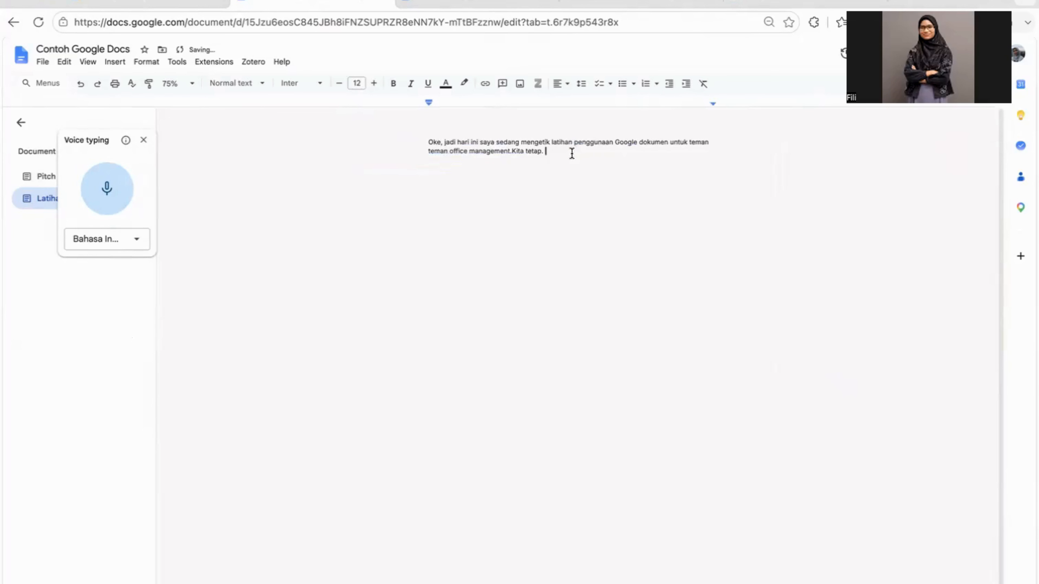
left_click_drag(430, 144, 547, 146)
left_click(554, 156)
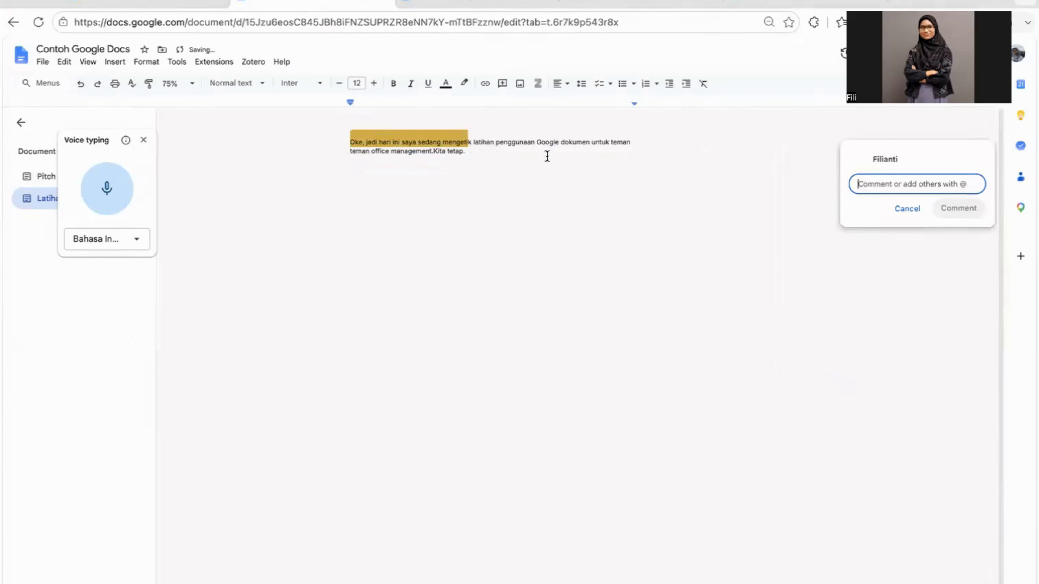
left_click(905, 207)
left_click(553, 155)
left_click(895, 209)
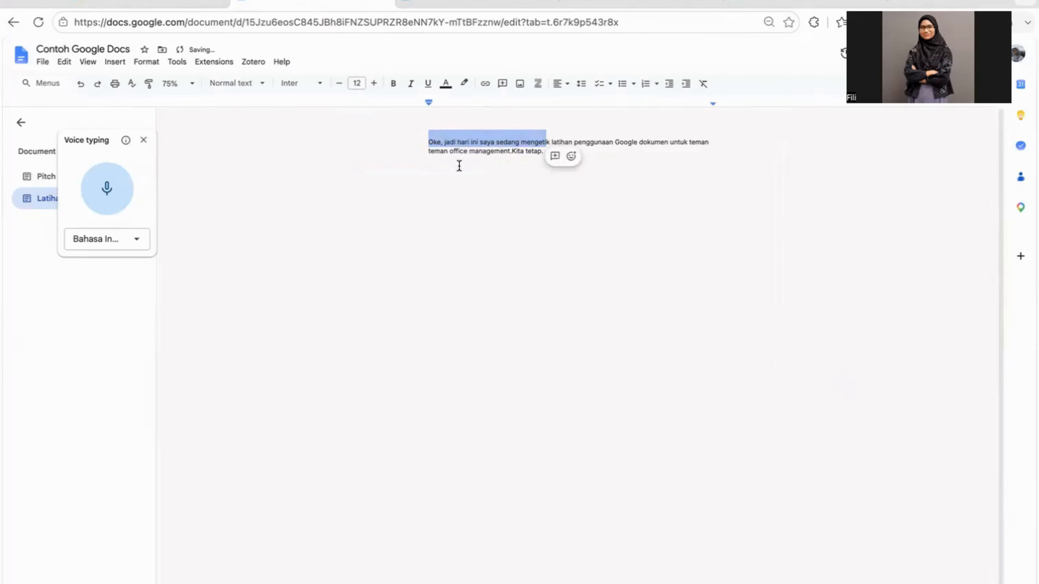
left_click(460, 151)
Step: Close voice typing and return to the start of the Pitch document tab
left_click(143, 139)
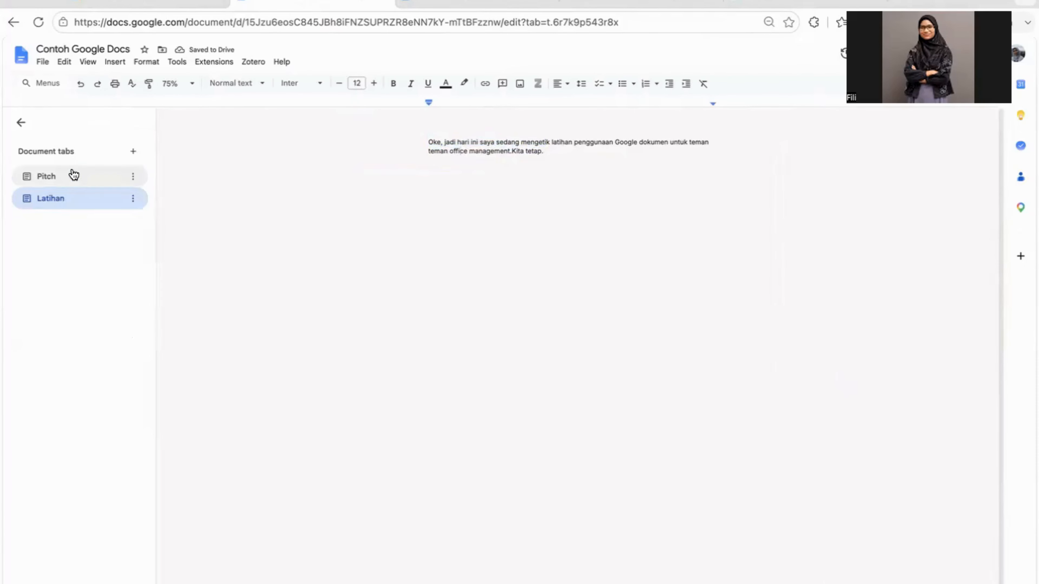
left_click(72, 175)
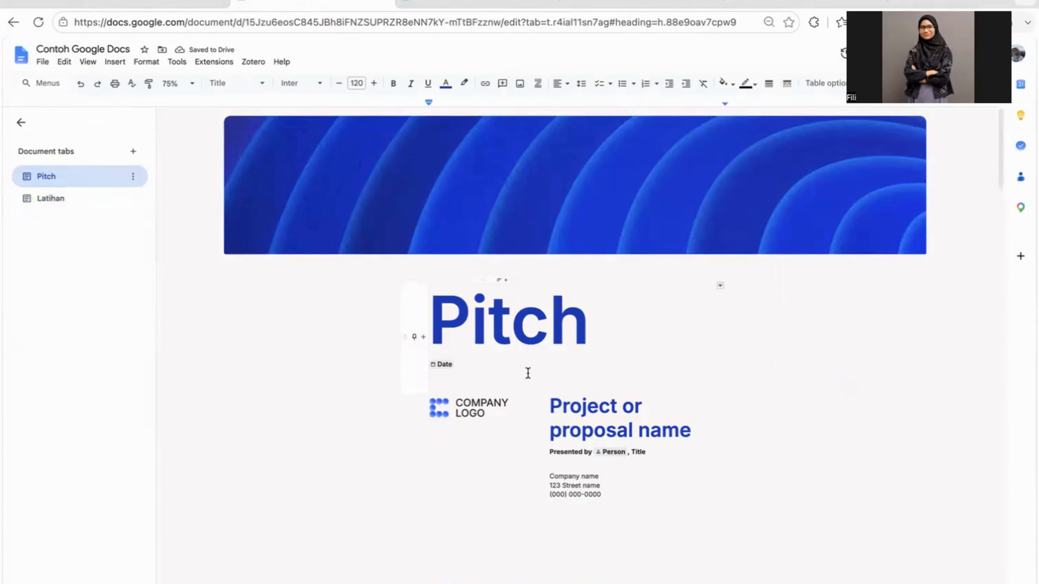
scroll(528, 373, "down", 4)
scroll(528, 373, "up", 4)
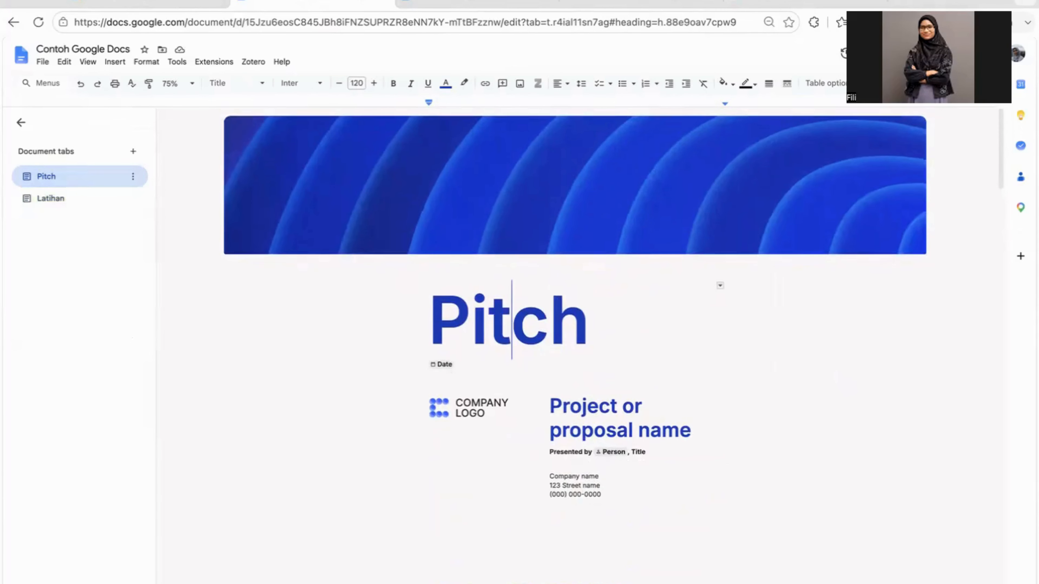
Step: Examine the document's sharing settings and general access options, leaving access restricted
left_click(940, 53)
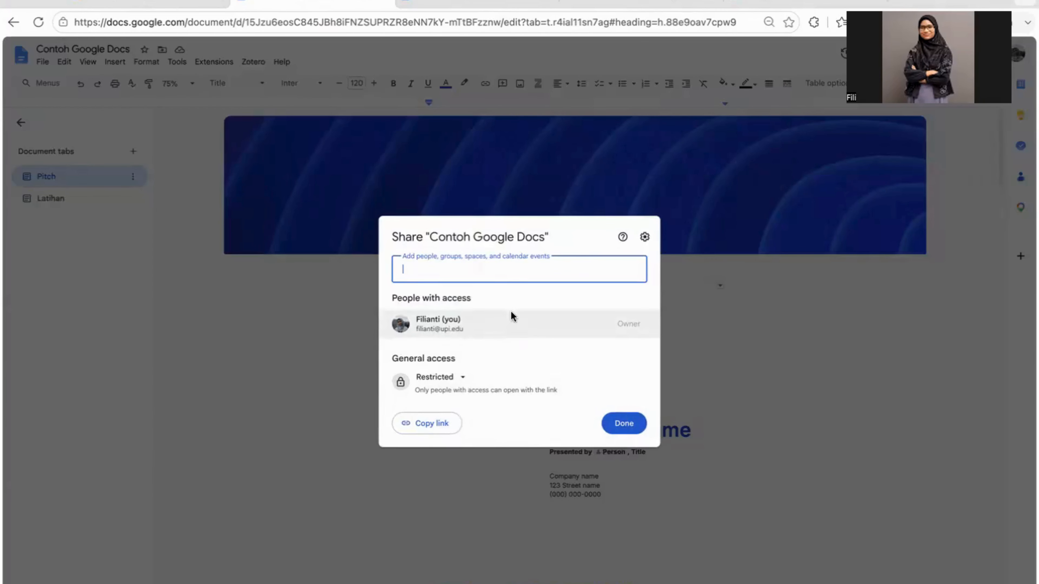
left_click(464, 378)
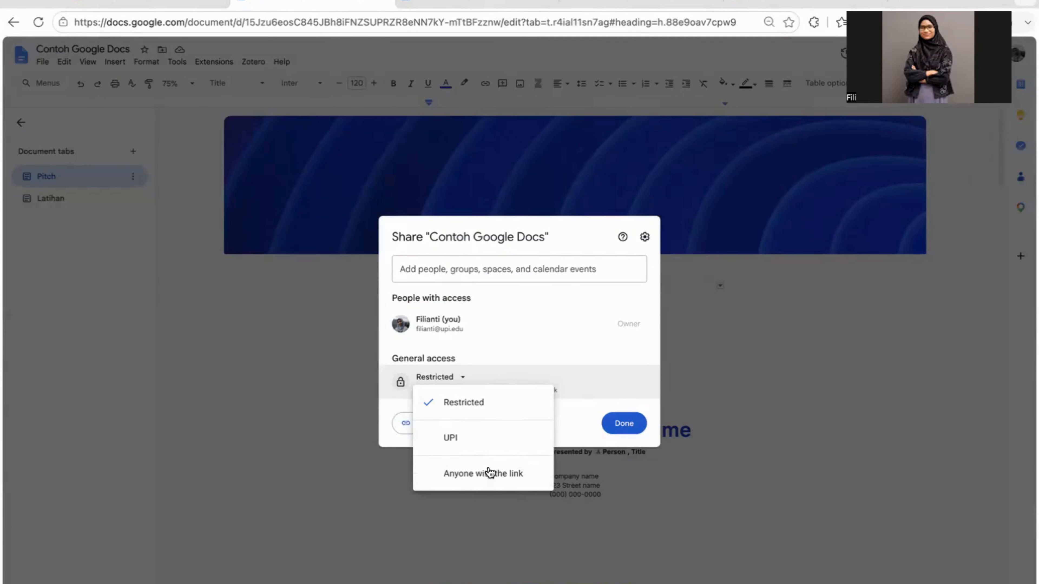
left_click(596, 334)
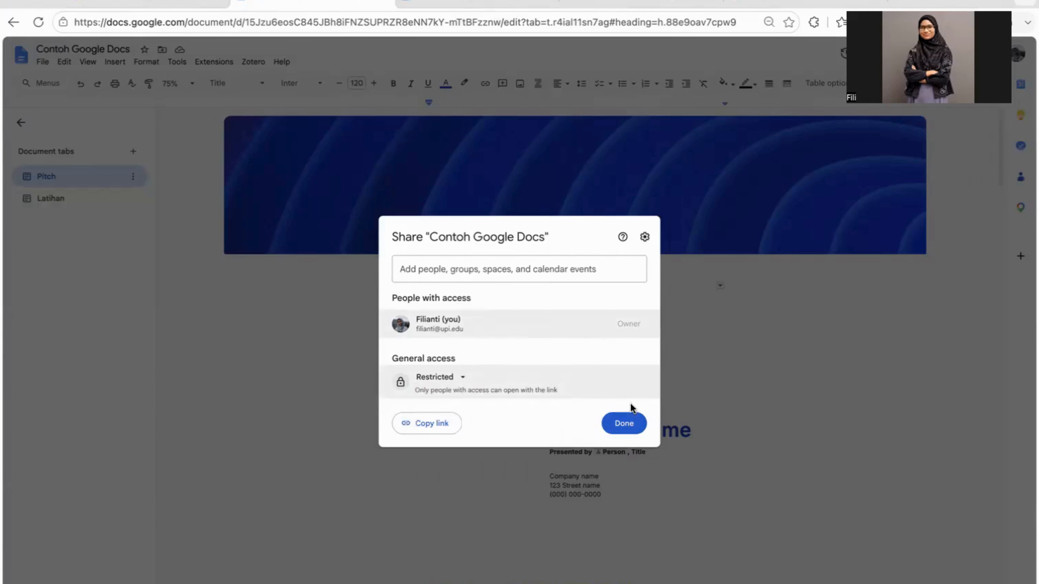
left_click(690, 318)
Step: Comment "Minta tolong, di bagian ini judulnya diganti supaya lebih sesuai dengan pembahasan" on the MARKET OPPORTUNITY heading and view the posted comment
scroll(590, 334, "down", 1)
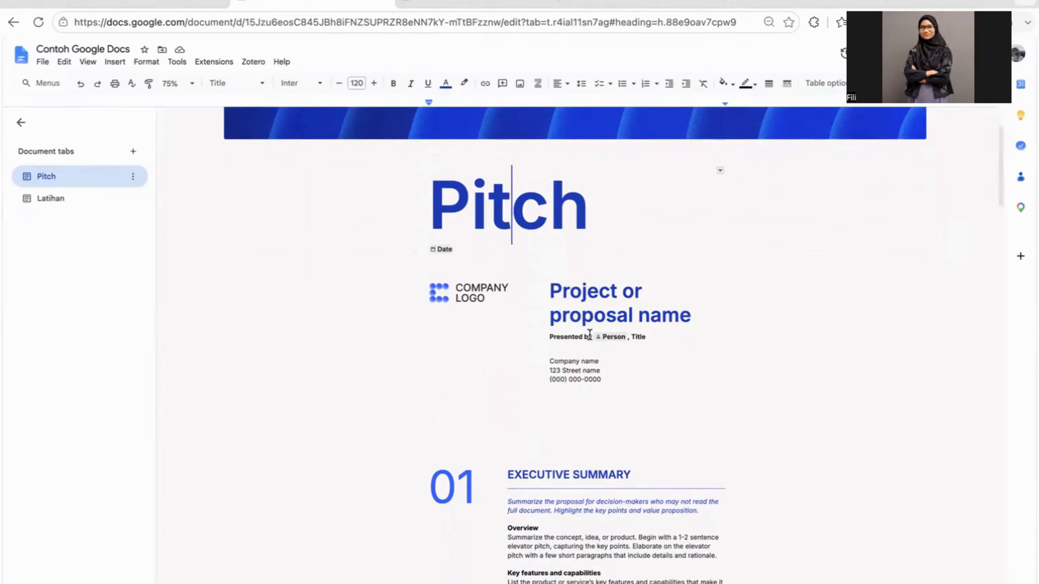
scroll(591, 352, "down", 10)
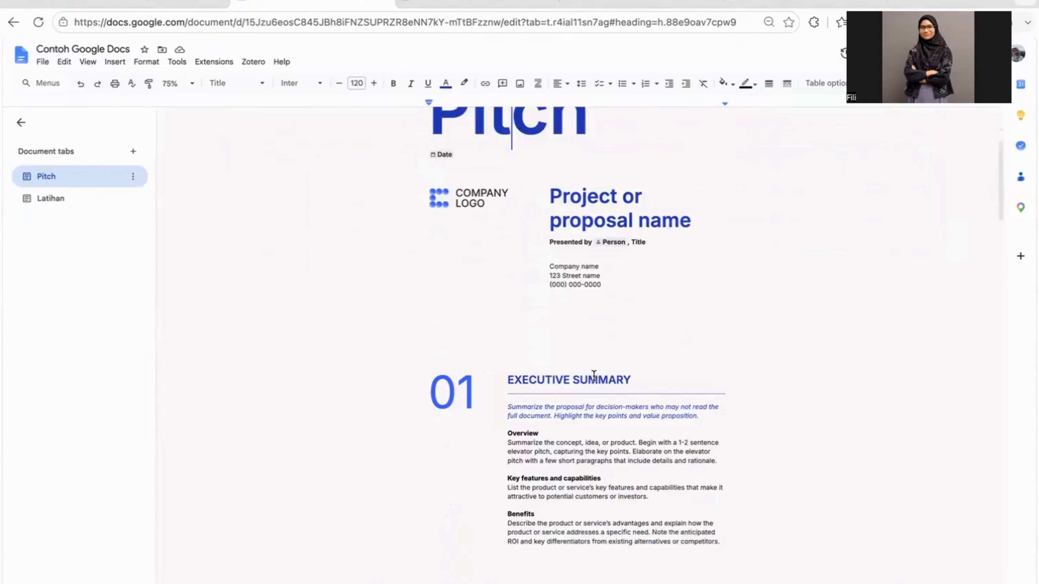
scroll(594, 376, "down", 3)
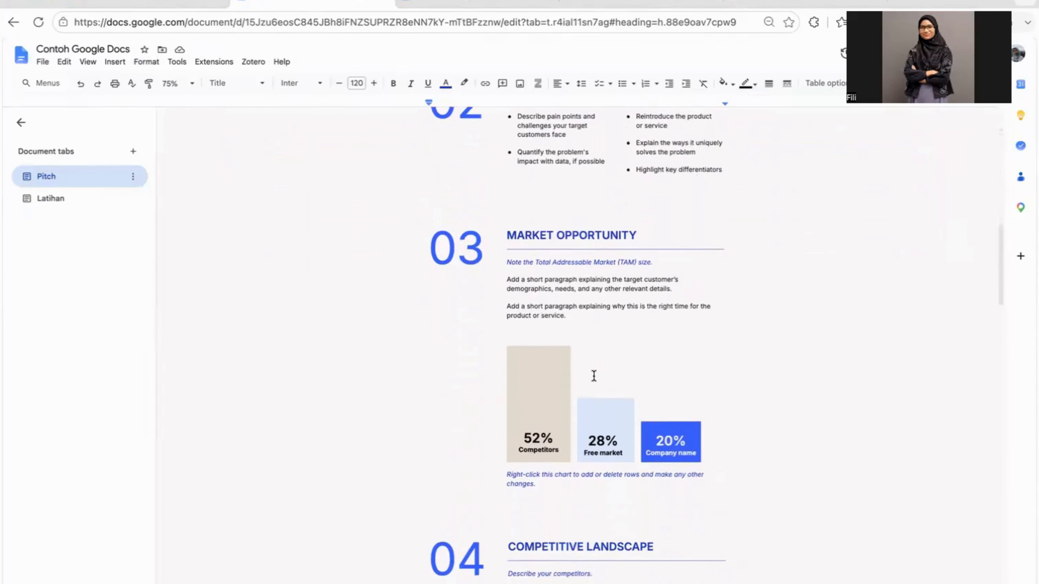
left_click_drag(651, 225, 508, 224)
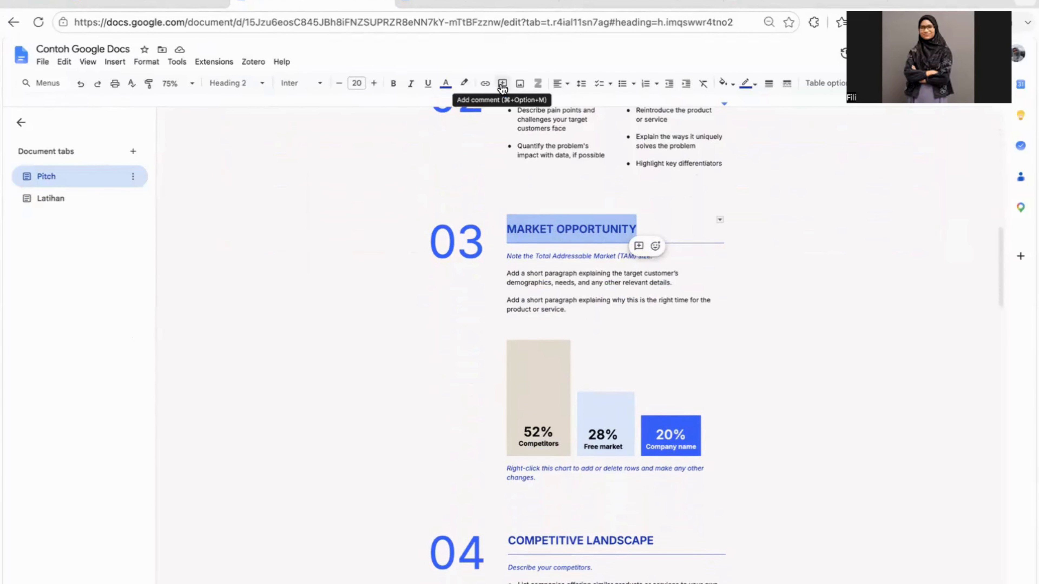
left_click(503, 87)
type("Minta t")
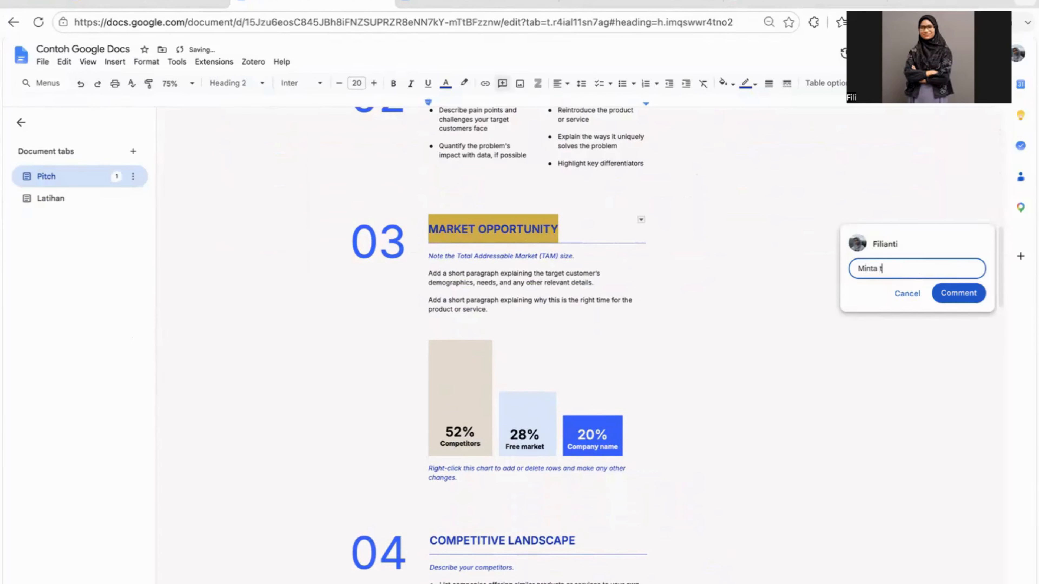
type("olong, di bagian ini judu")
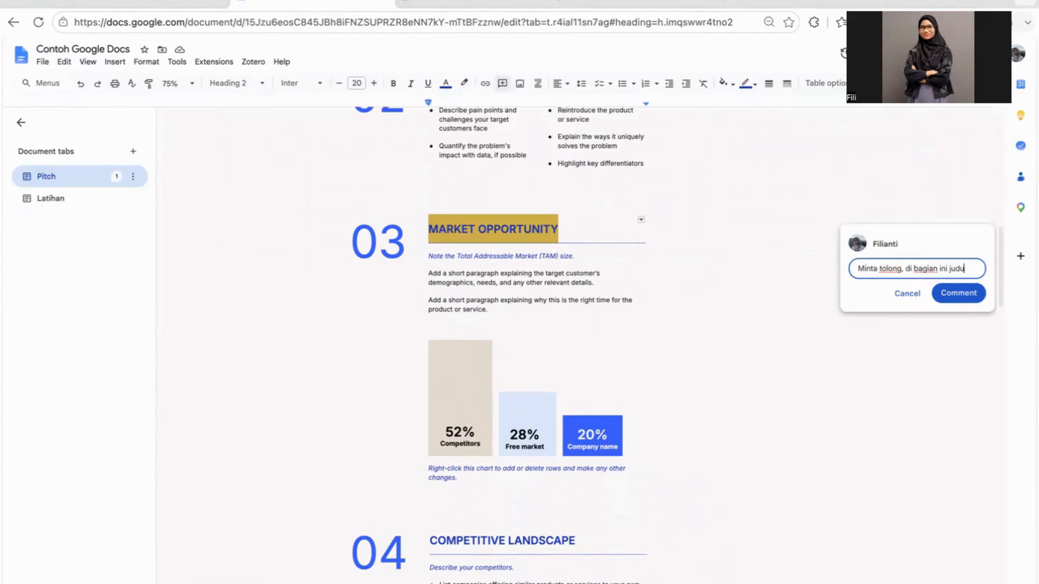
type("lnya diganti su")
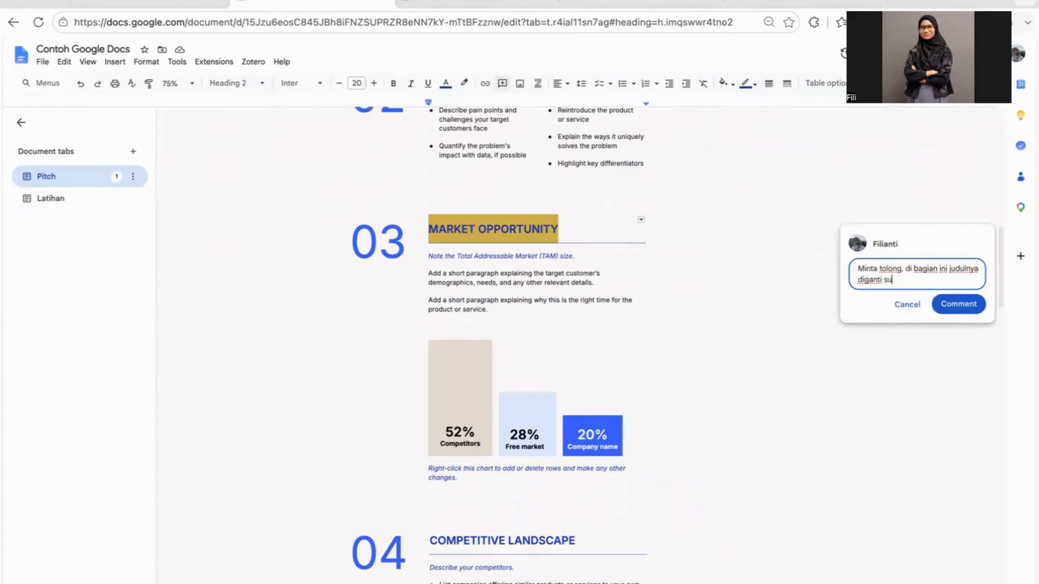
type("paya lebih sesuai dengan")
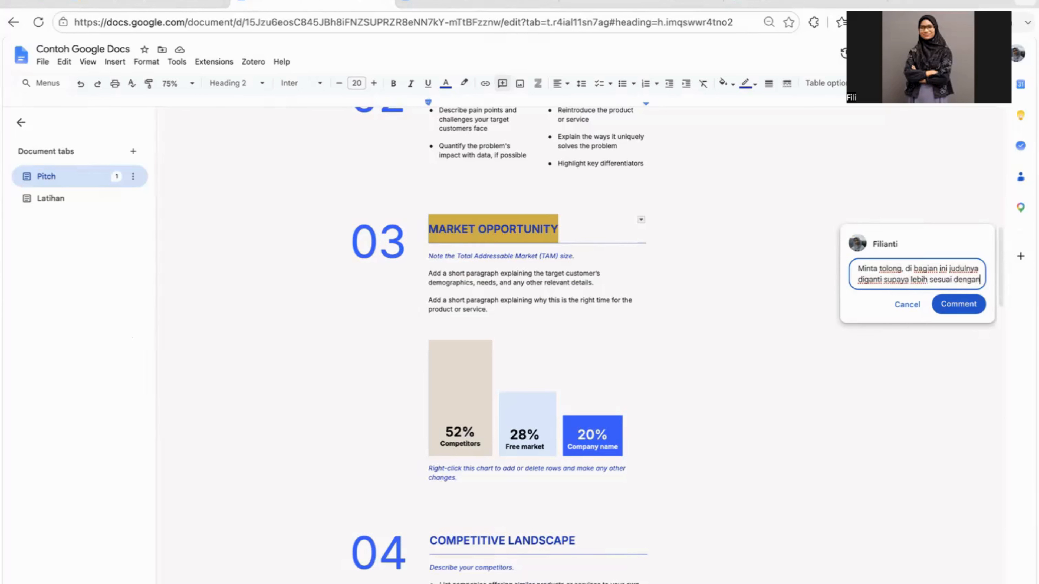
type(" pembahasan")
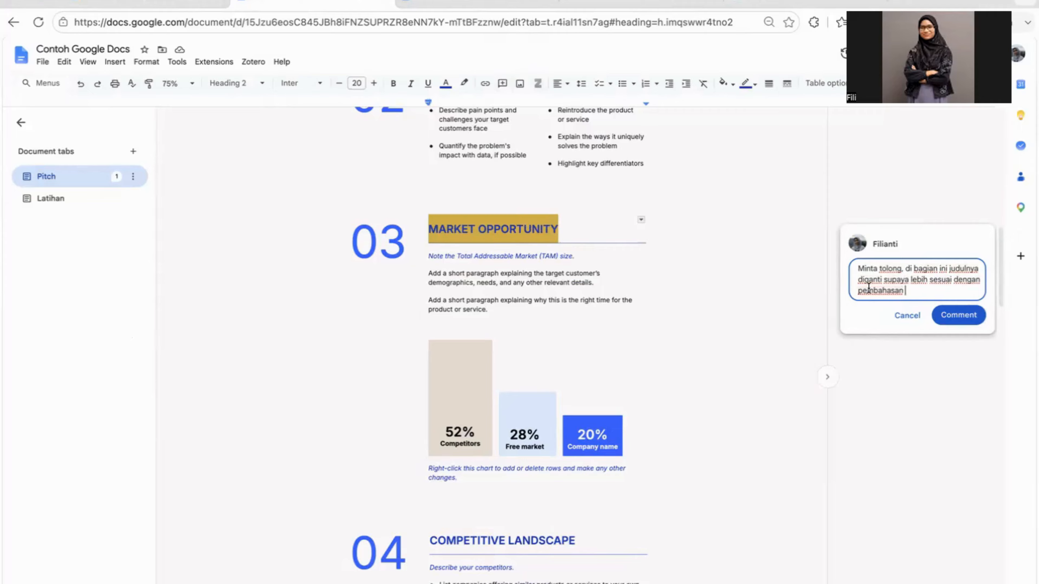
type("@")
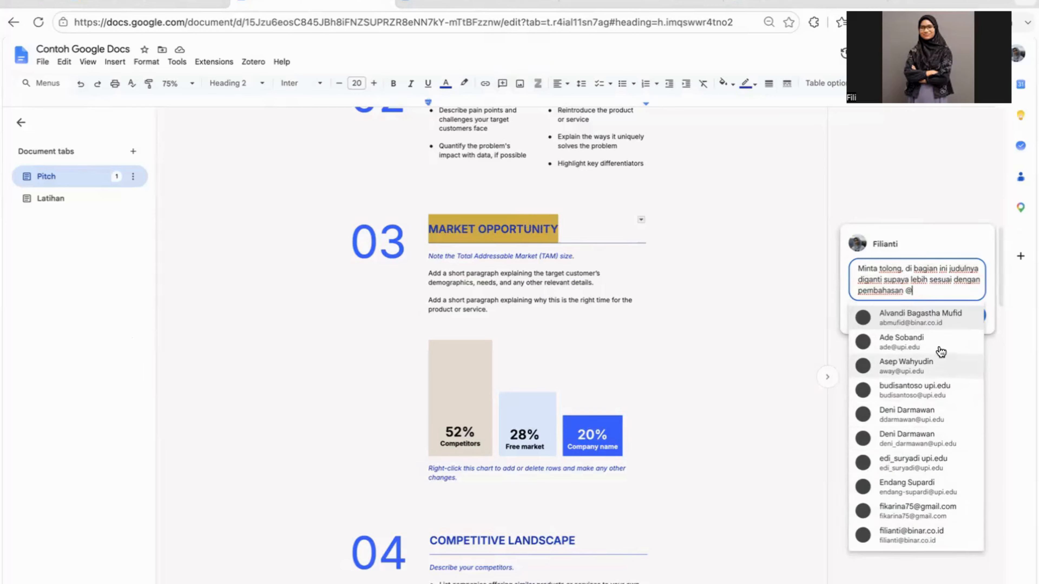
key("BackSpace")
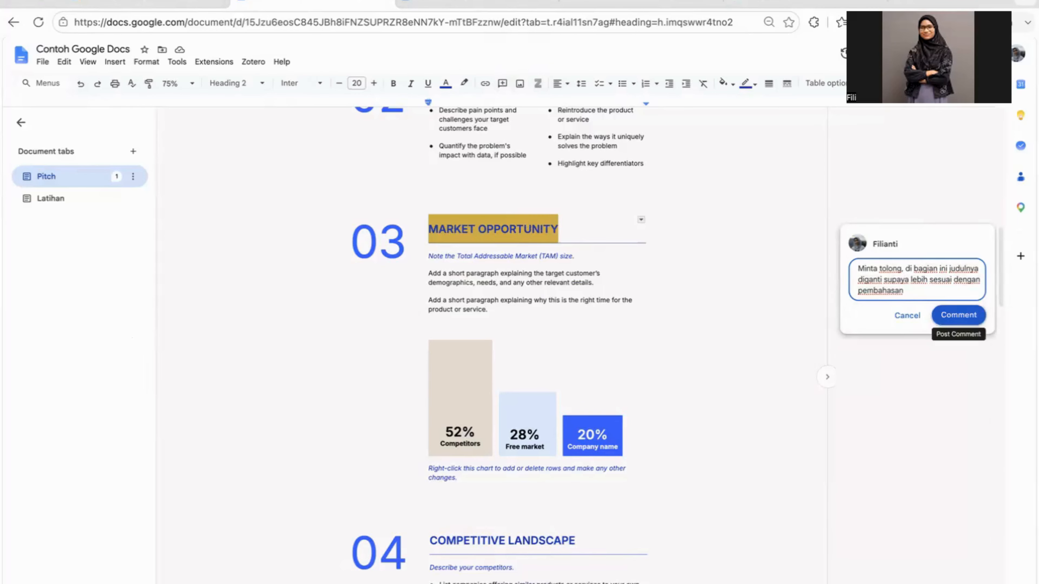
left_click(949, 316)
left_click(540, 276)
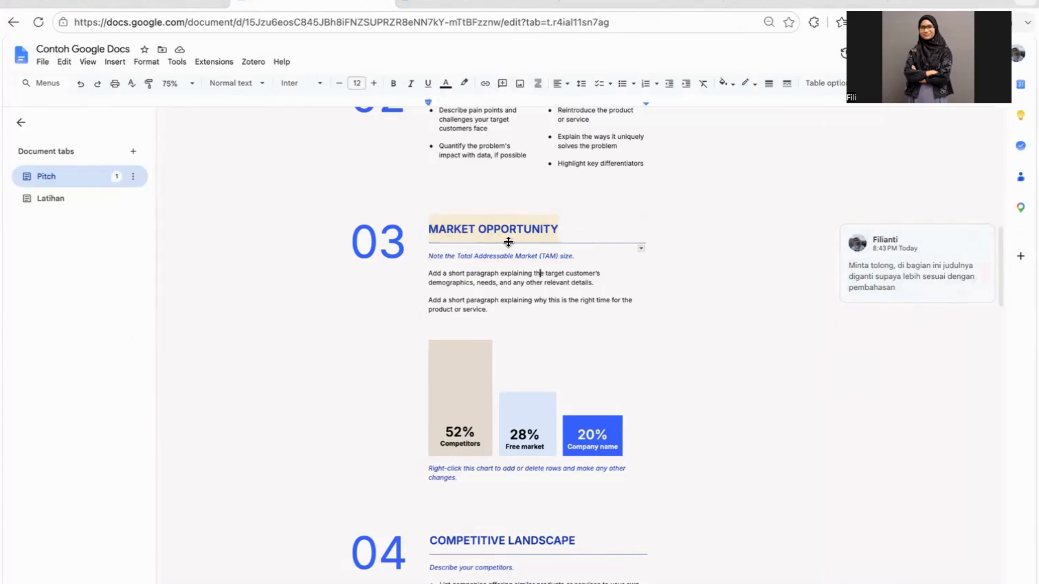
left_click(502, 228)
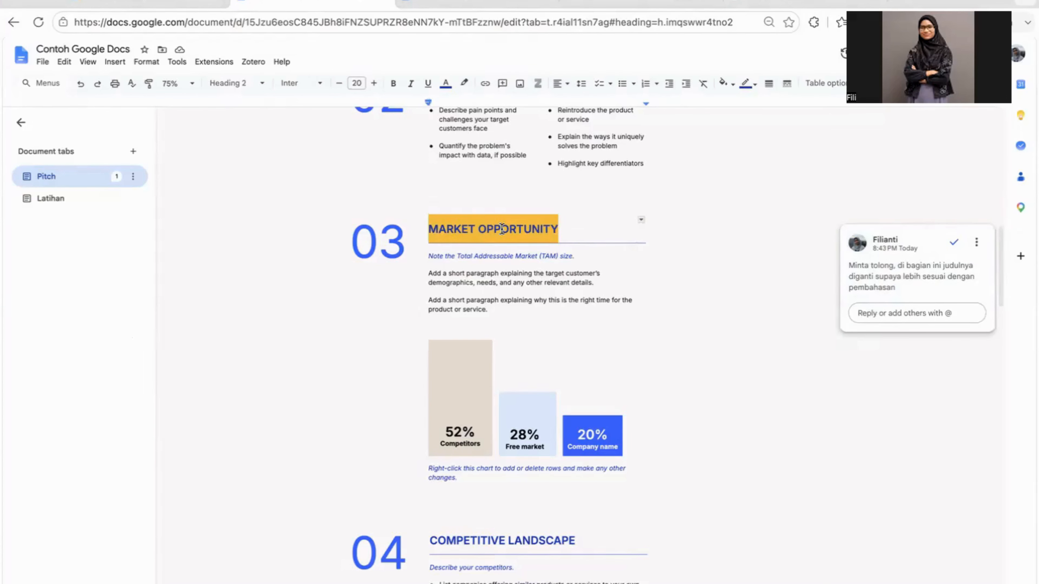
Step: Switch to Suggesting mode and suggest replacing "Note the Total Addressable Market (TAM) size." under MARKET OPPORTUNITY with "Okey jadi kita akan"
left_click(875, 83)
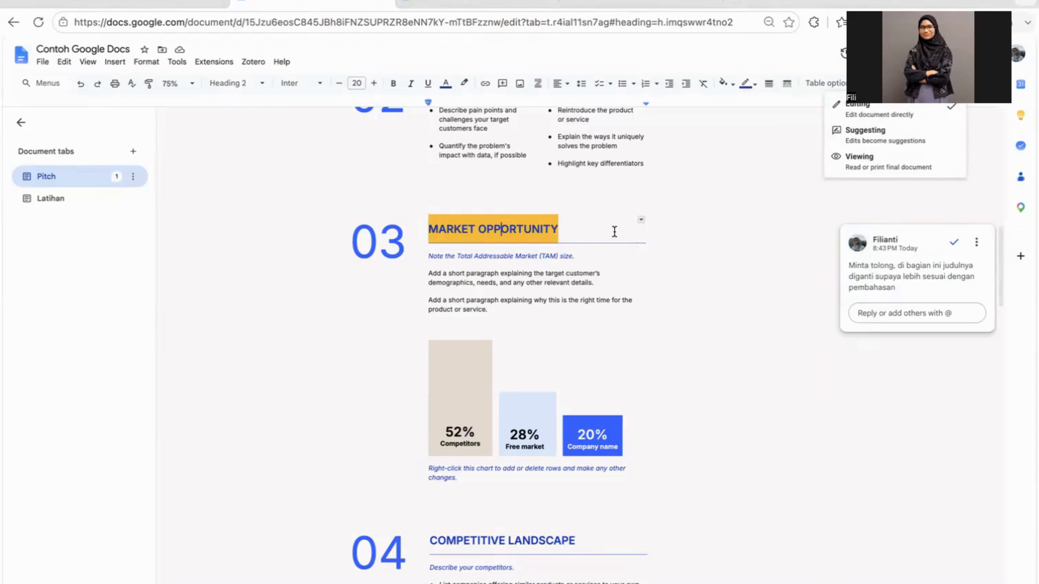
left_click(871, 133)
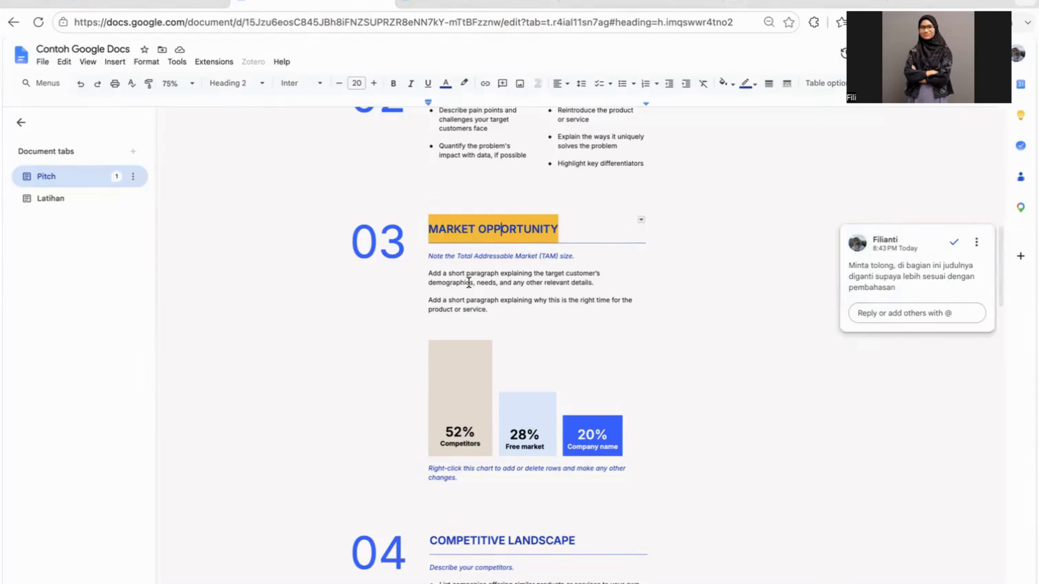
scroll(450, 270, "down", 1)
triple_click(434, 248)
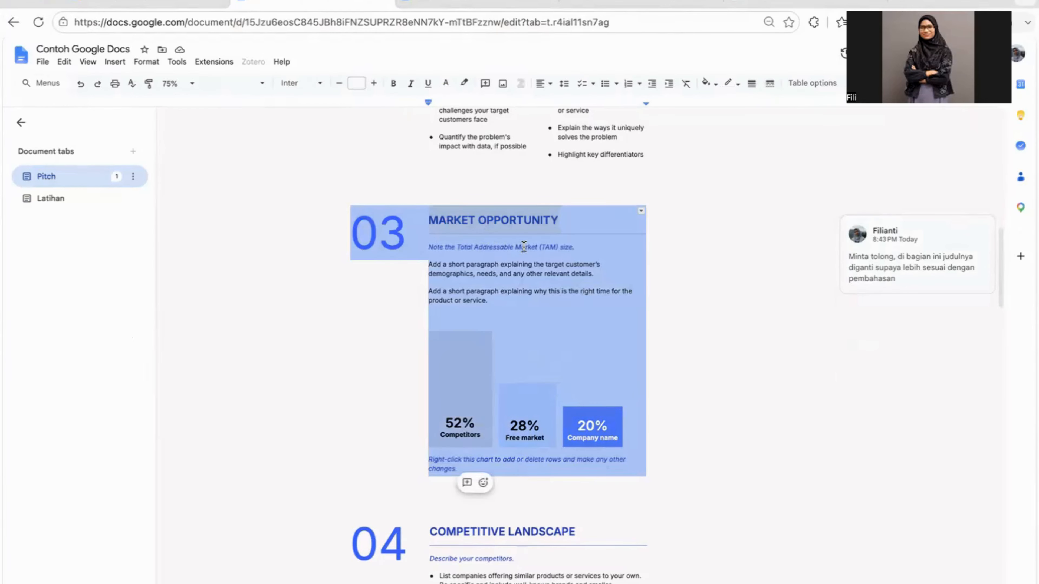
left_click(576, 247)
left_click_drag(577, 246, 441, 247)
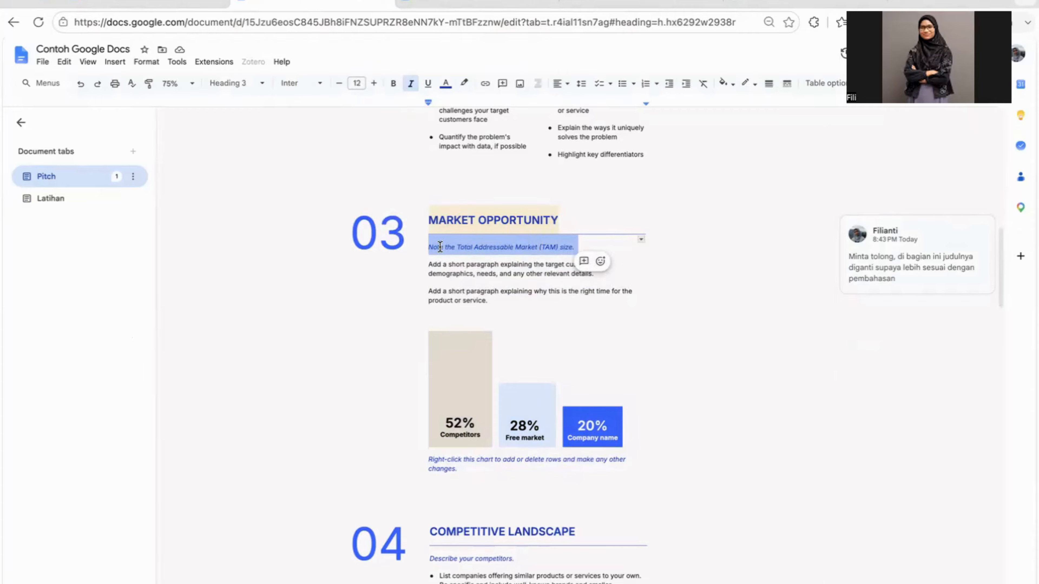
type("Okey jadi kita ak")
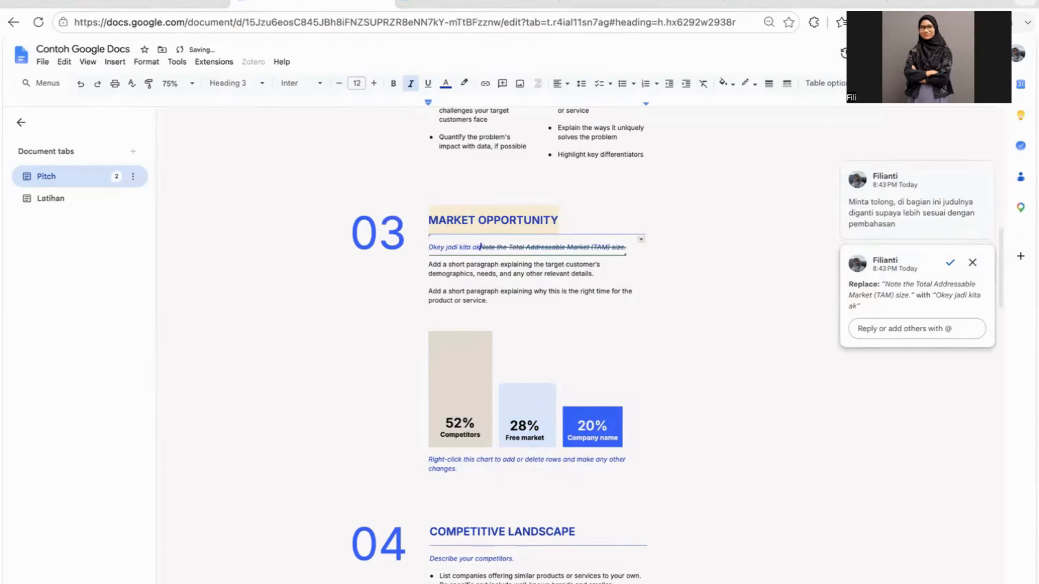
type("an")
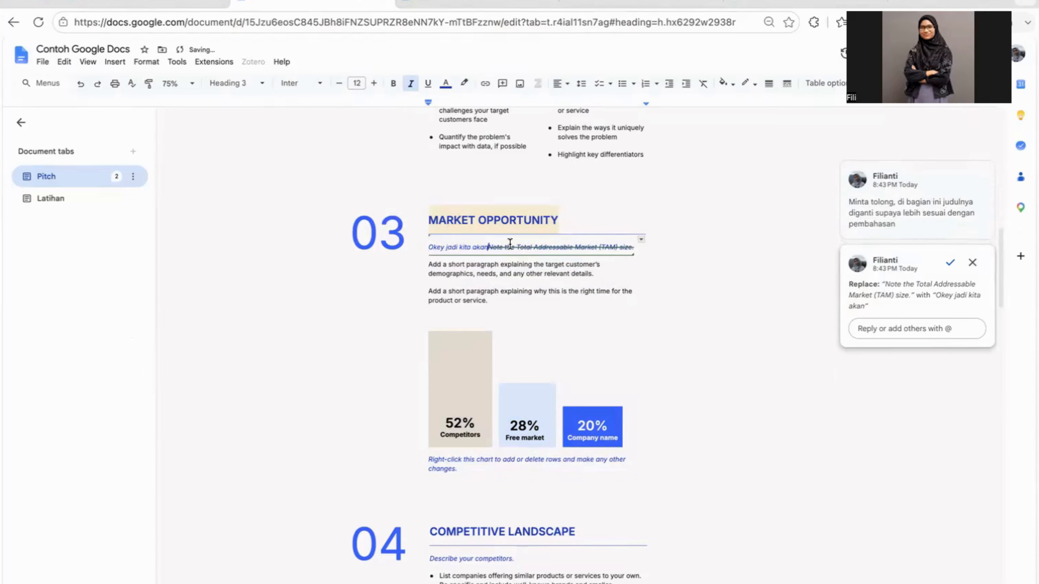
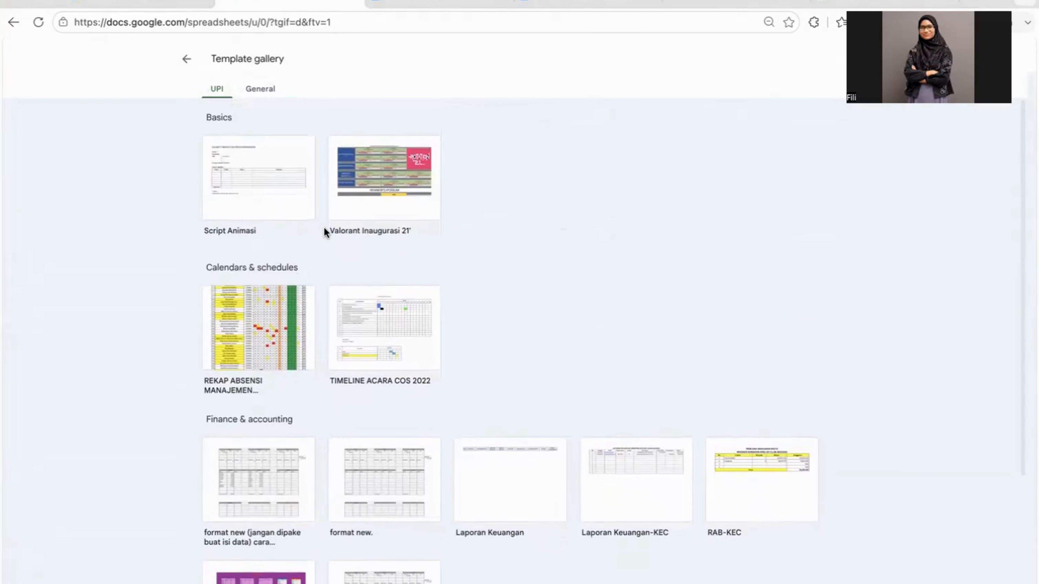
Step: Browse the General templates in the Google Sheets template gallery and return to the Sheets home page
left_click(266, 94)
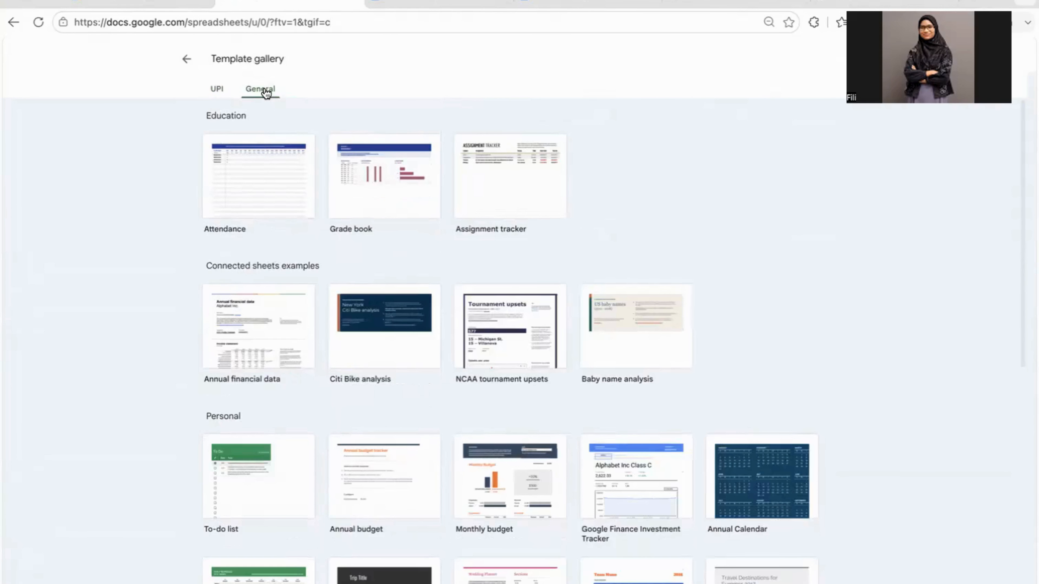
scroll(311, 288, "down", 10)
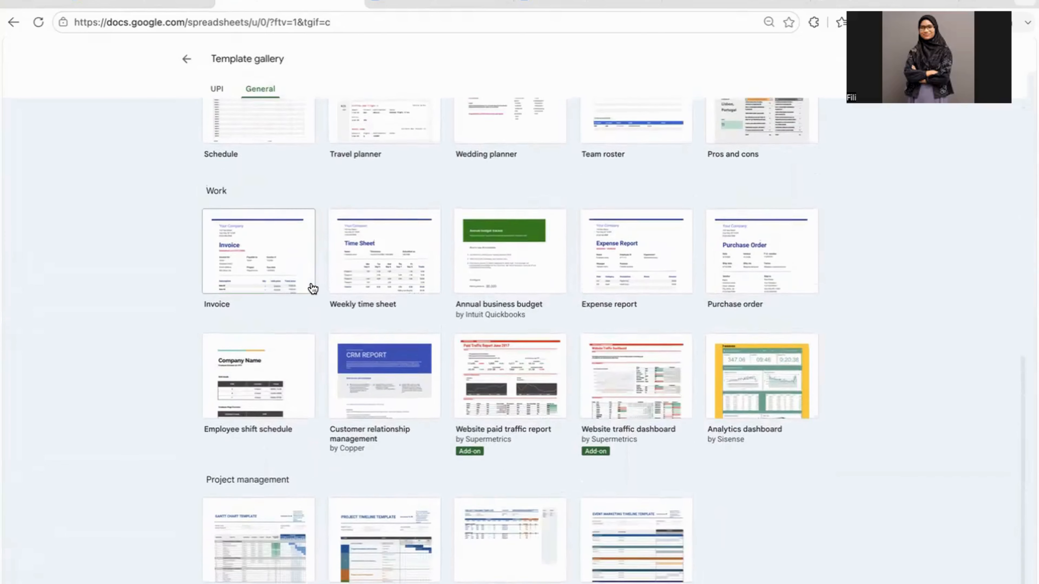
scroll(388, 399, "up", 10)
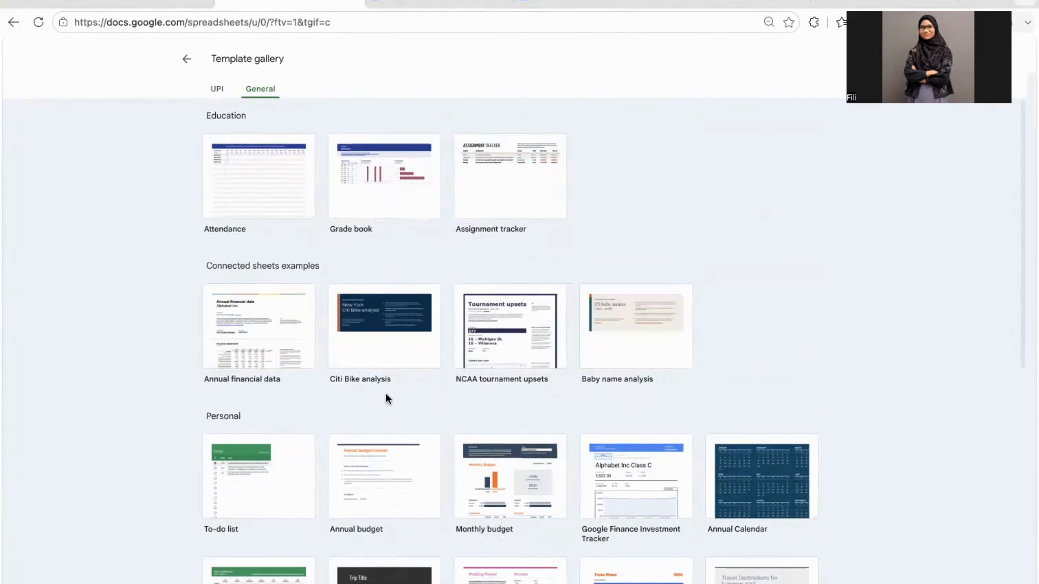
scroll(387, 398, "down", 3)
scroll(388, 399, "up", 3)
left_click(186, 59)
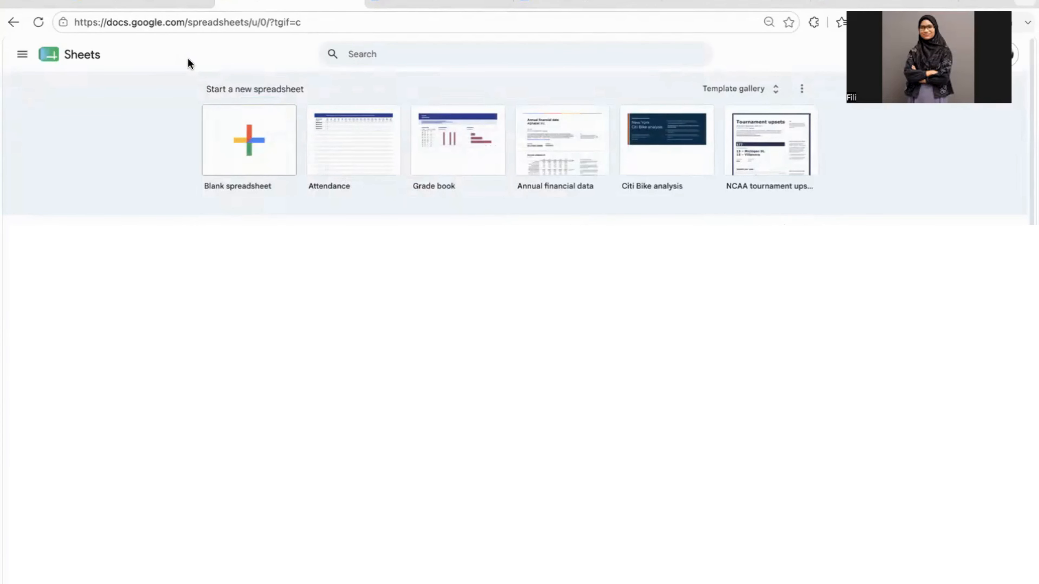
Step: Create a blank spreadsheet and name it "Contoh Google Sheet"
left_click(235, 141)
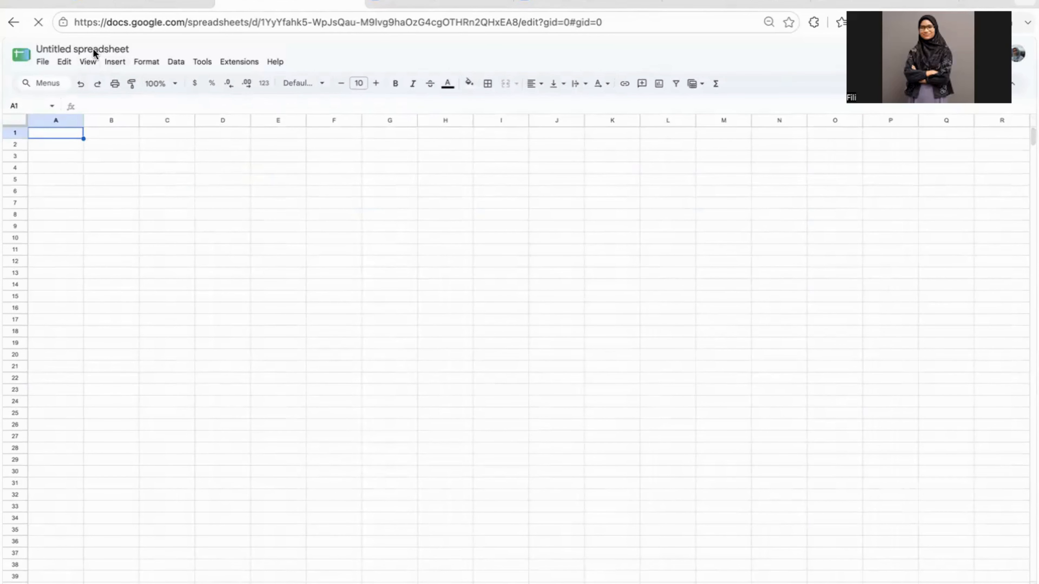
left_click(108, 46)
key("super+a")
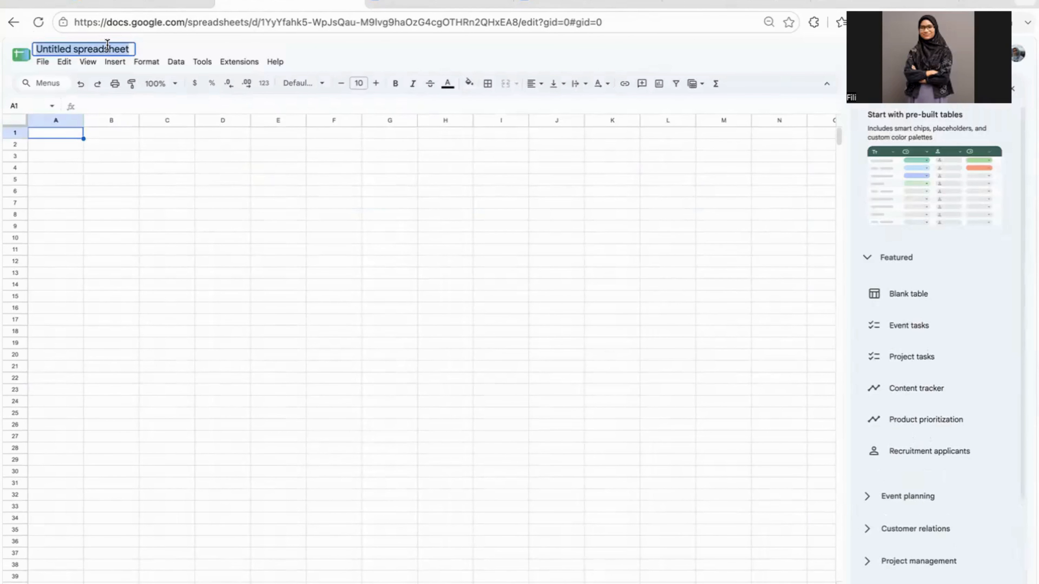
type("Con")
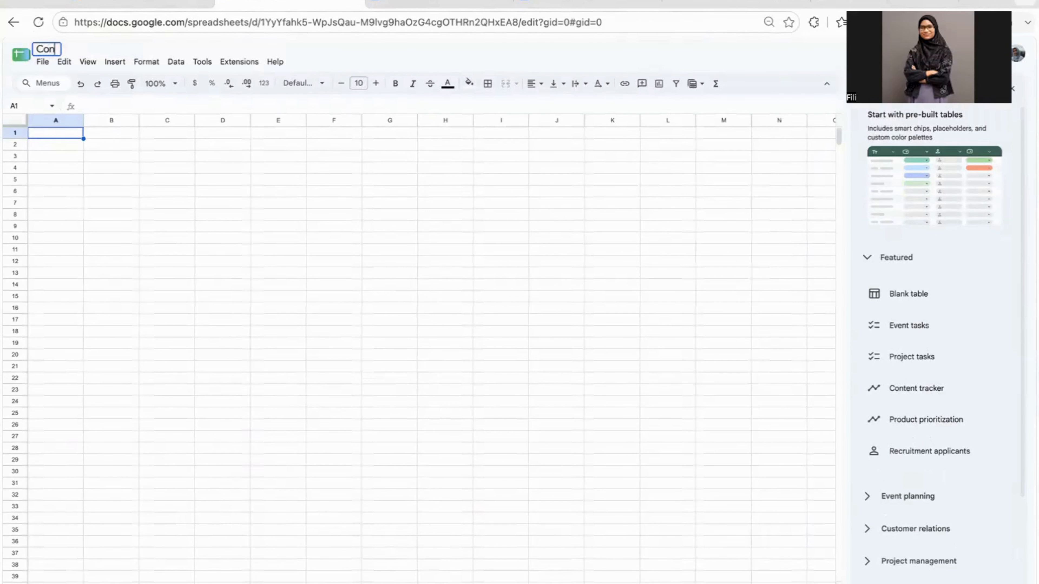
type("toh Goo")
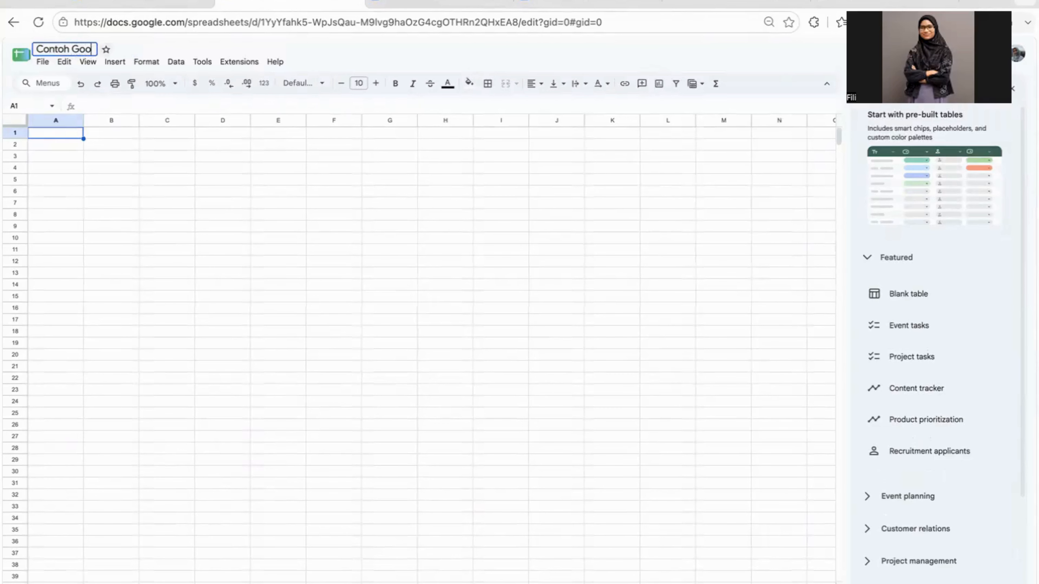
type("gle Sheet")
key("Return")
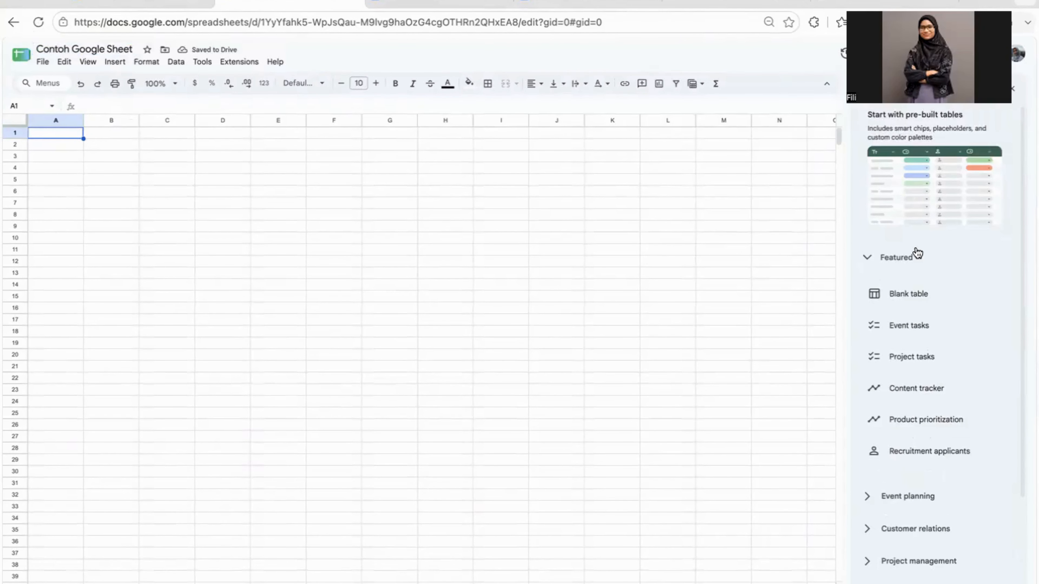
Step: Preview the Featured pre-built tables, including Blank table, Event tasks, Project tasks, Product prioritization and Recruitment applicants
scroll(917, 252, "down", 4)
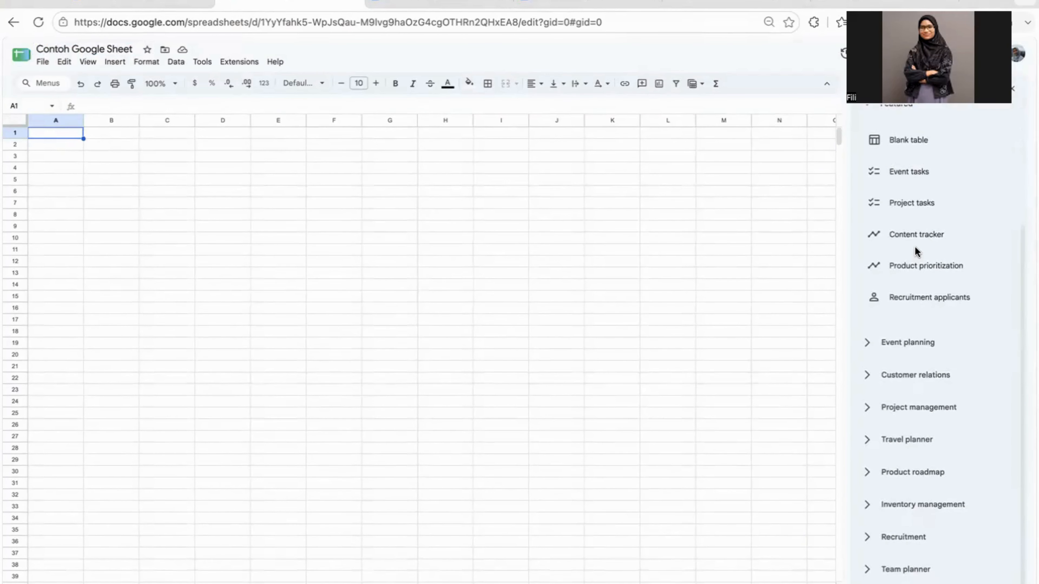
scroll(914, 248, "up", 4)
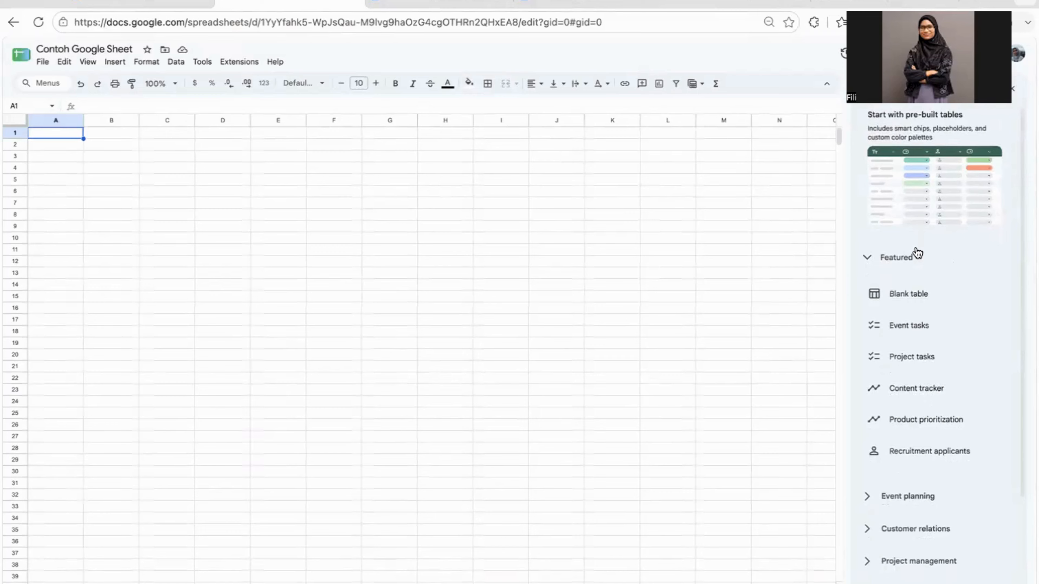
mouse_move(912, 294)
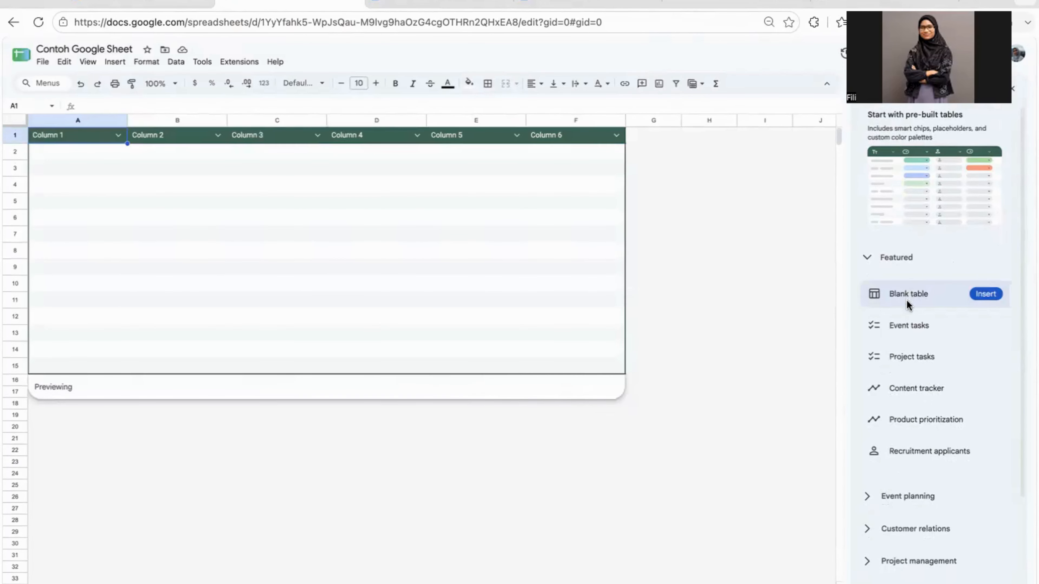
mouse_move(906, 318)
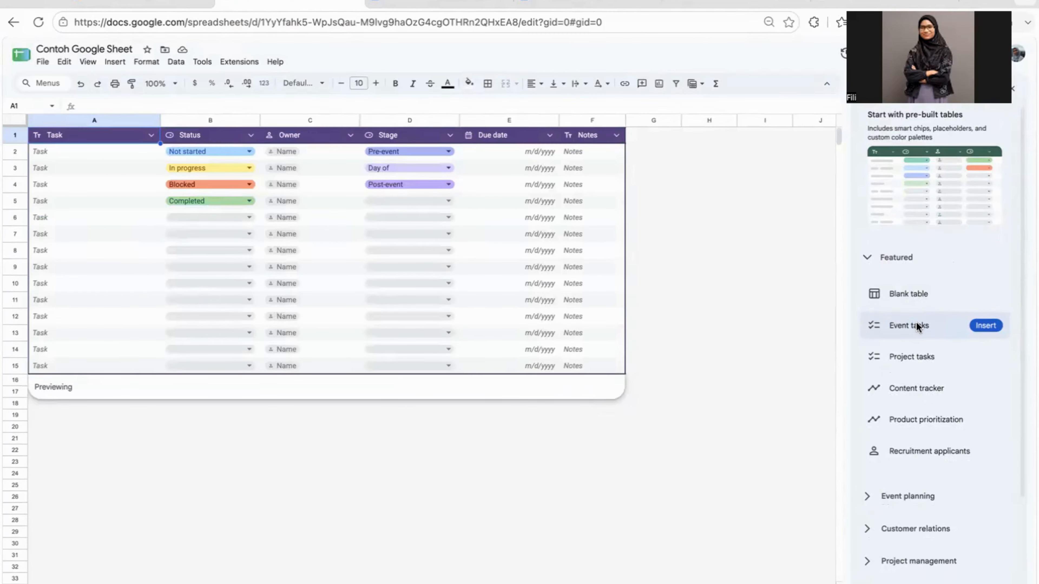
mouse_move(919, 354)
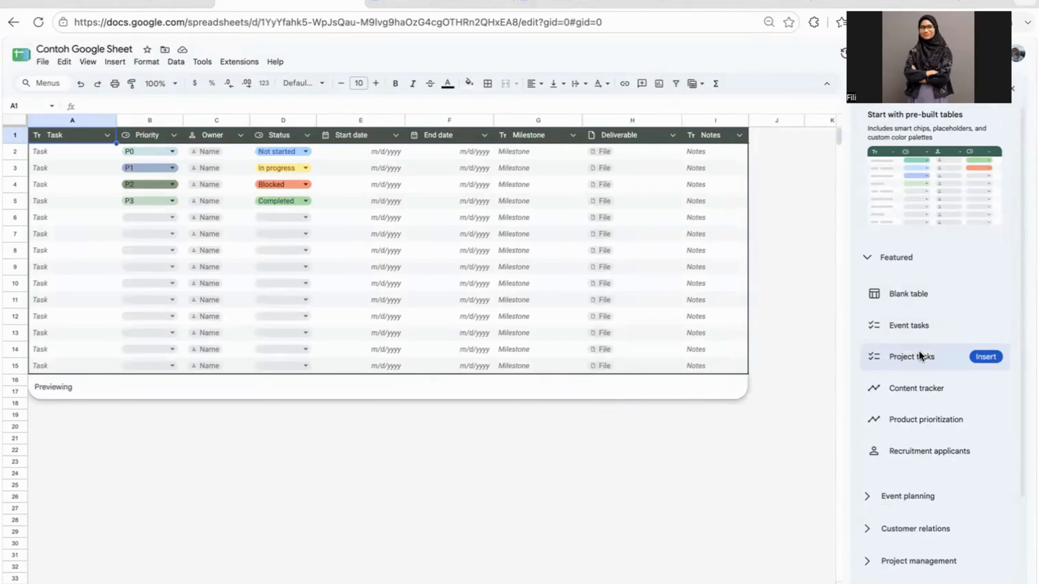
mouse_move(918, 419)
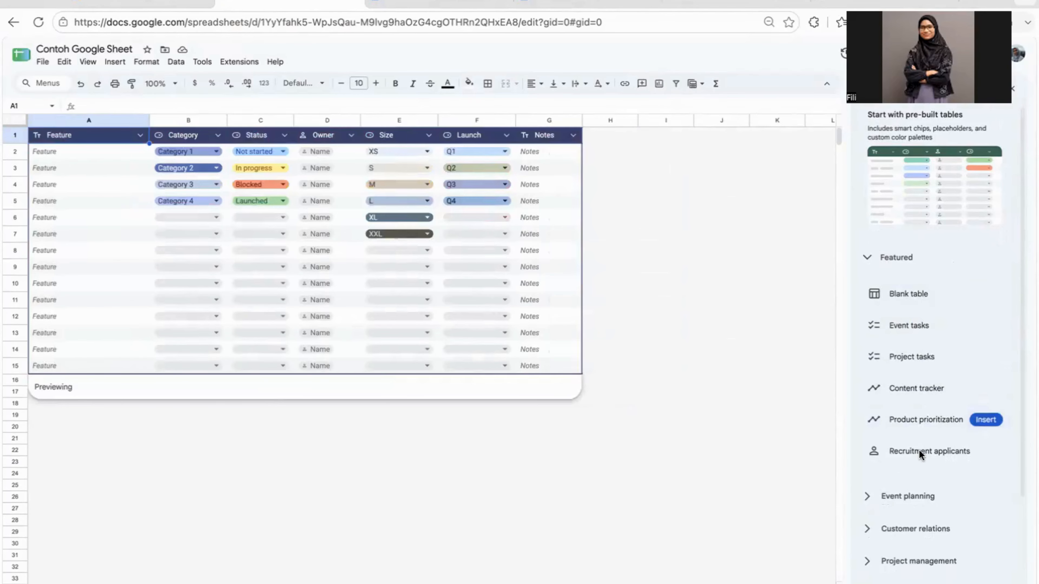
mouse_move(919, 451)
Step: Preview the pre-built tables in the Event planning, Customer relations, Project management and Travel planner categories
scroll(919, 450, "down", 4)
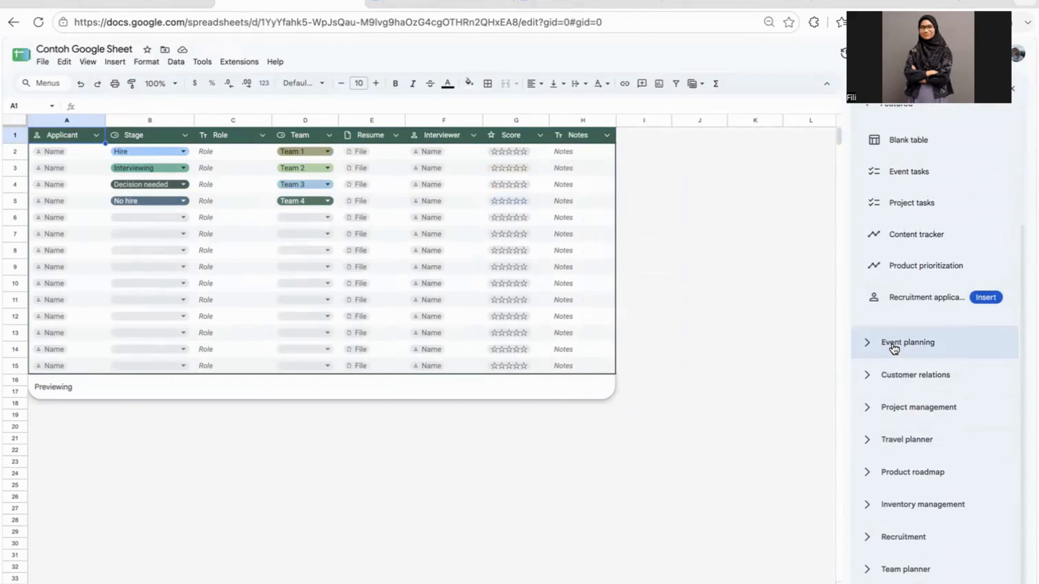
left_click(894, 346)
mouse_move(896, 236)
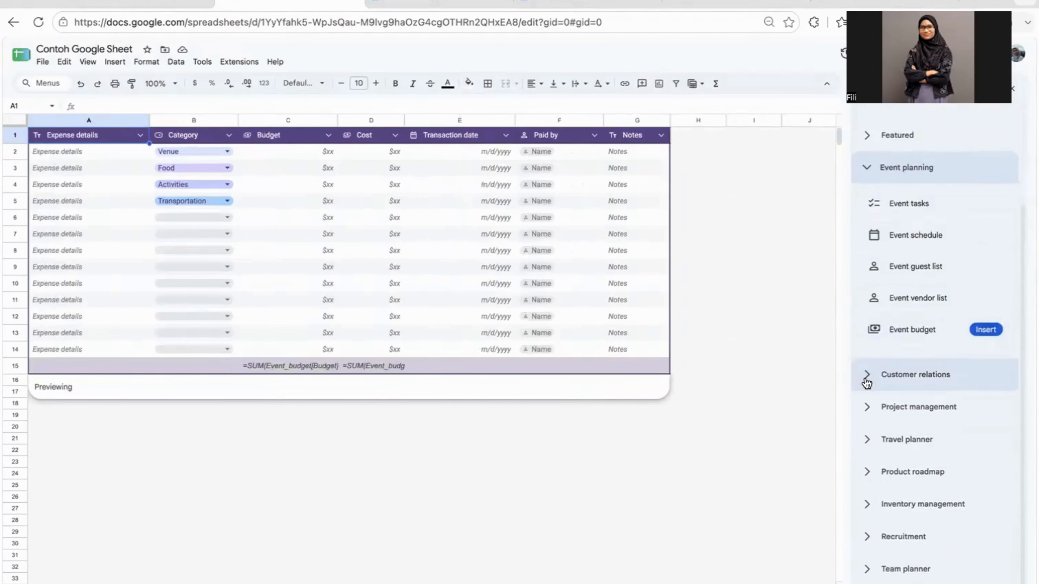
left_click(865, 384)
mouse_move(899, 360)
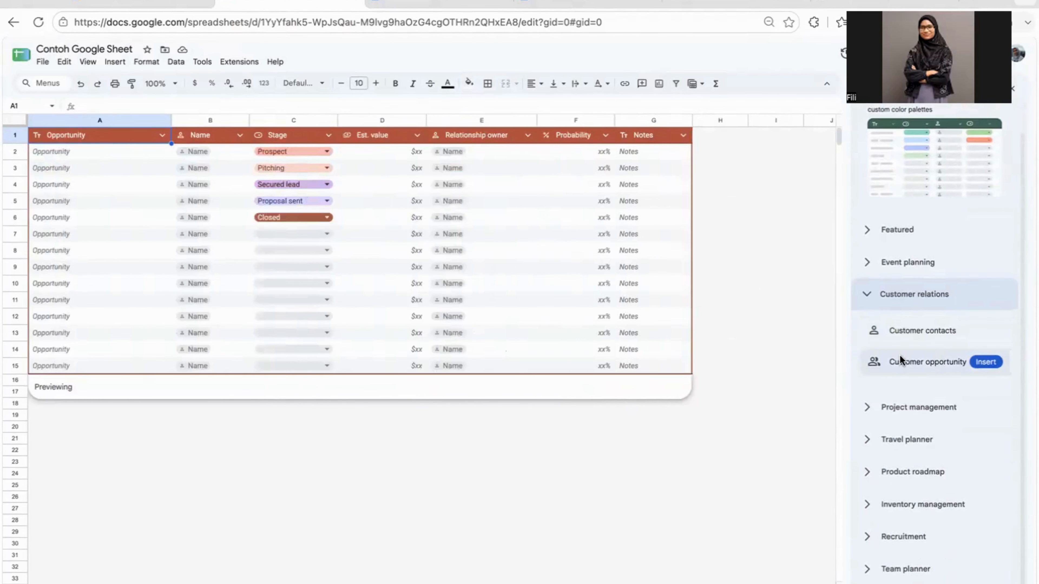
left_click(863, 408)
mouse_move(901, 342)
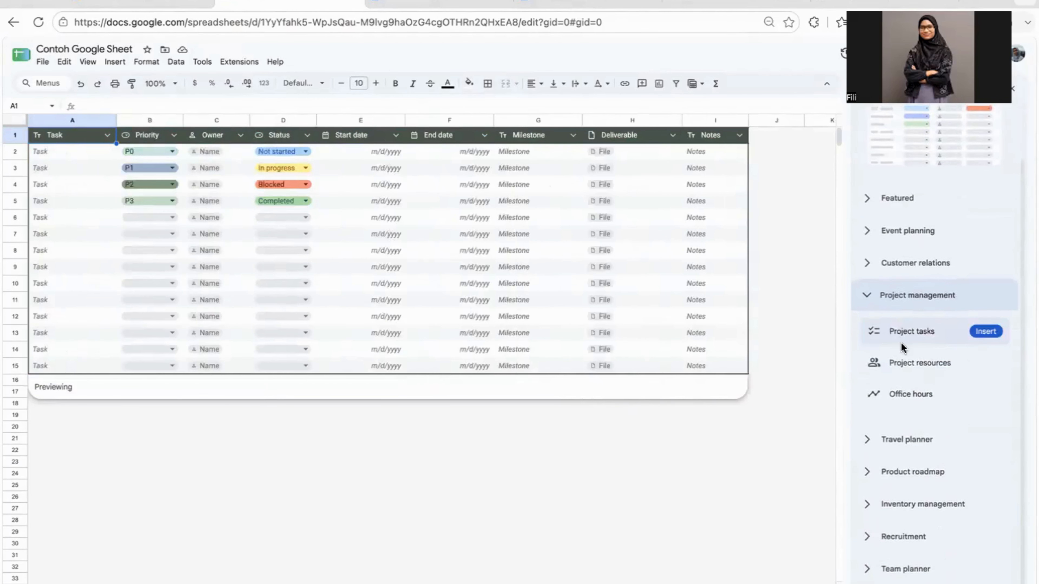
left_click(868, 435)
mouse_move(901, 362)
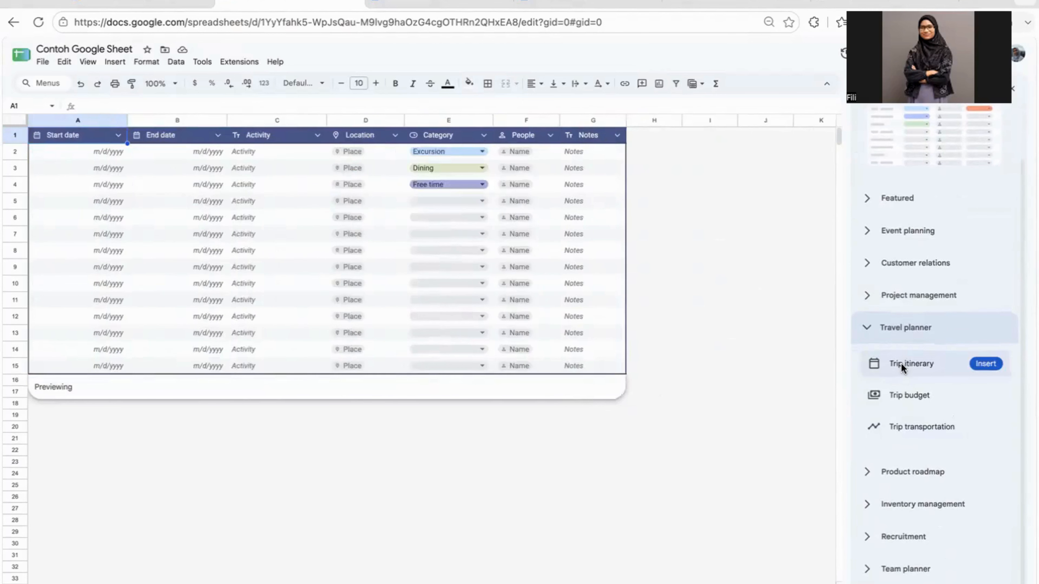
Step: Preview the pre-built tables in the Product roadmap, Inventory management and Team planner categories
left_click(871, 472)
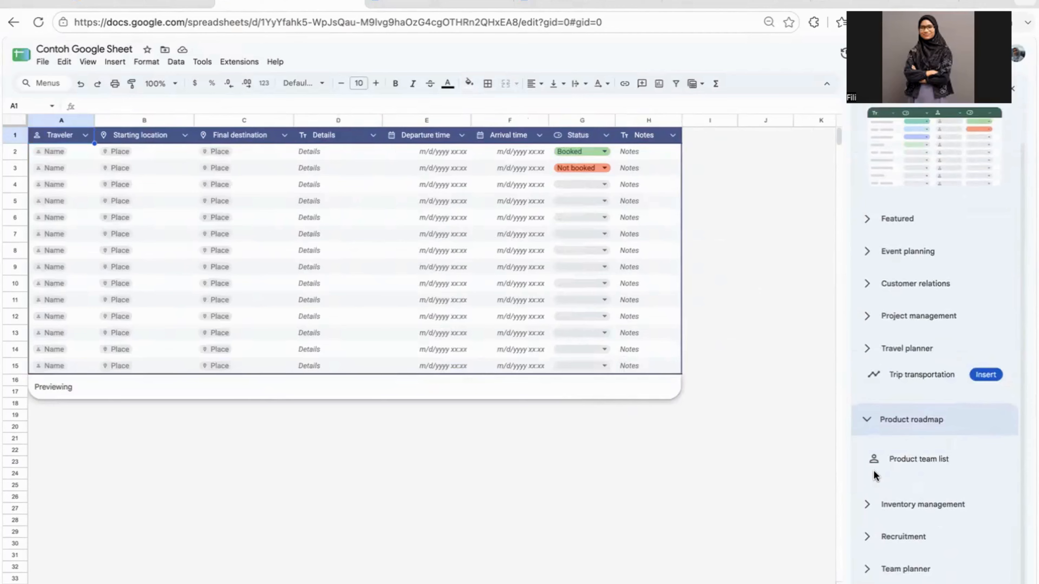
mouse_move(896, 431)
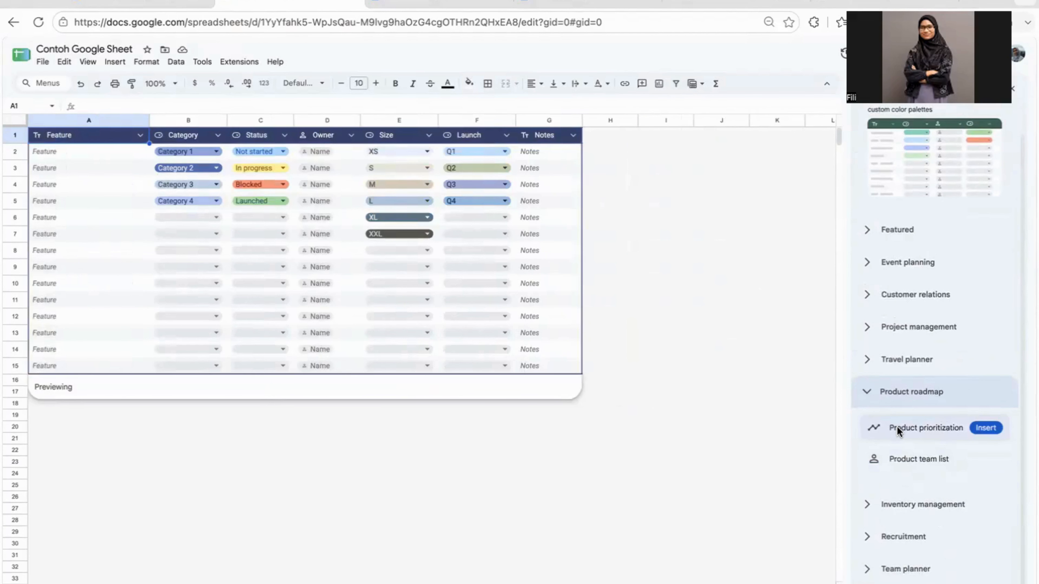
left_click(868, 504)
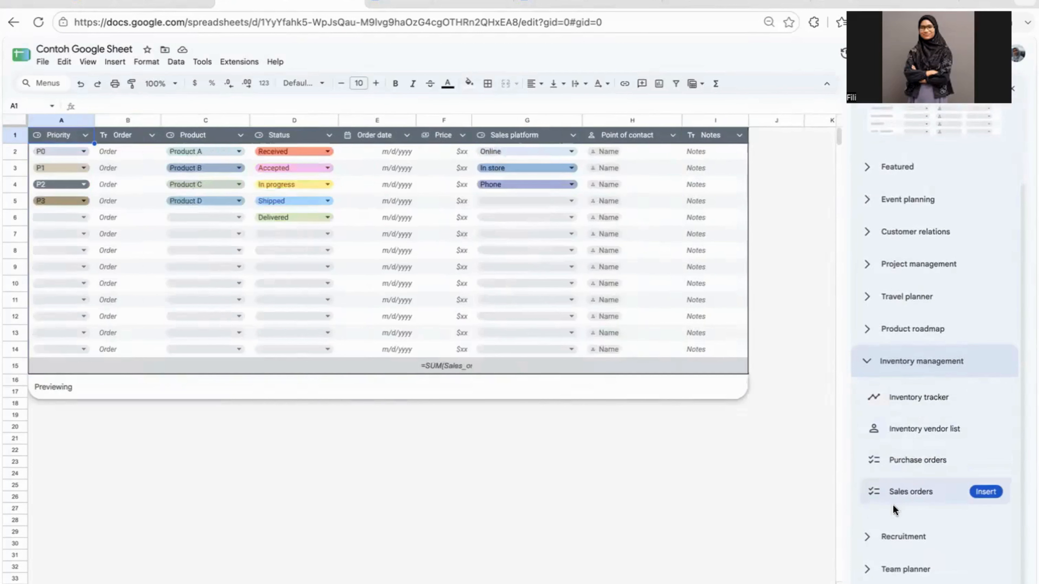
left_click(879, 569)
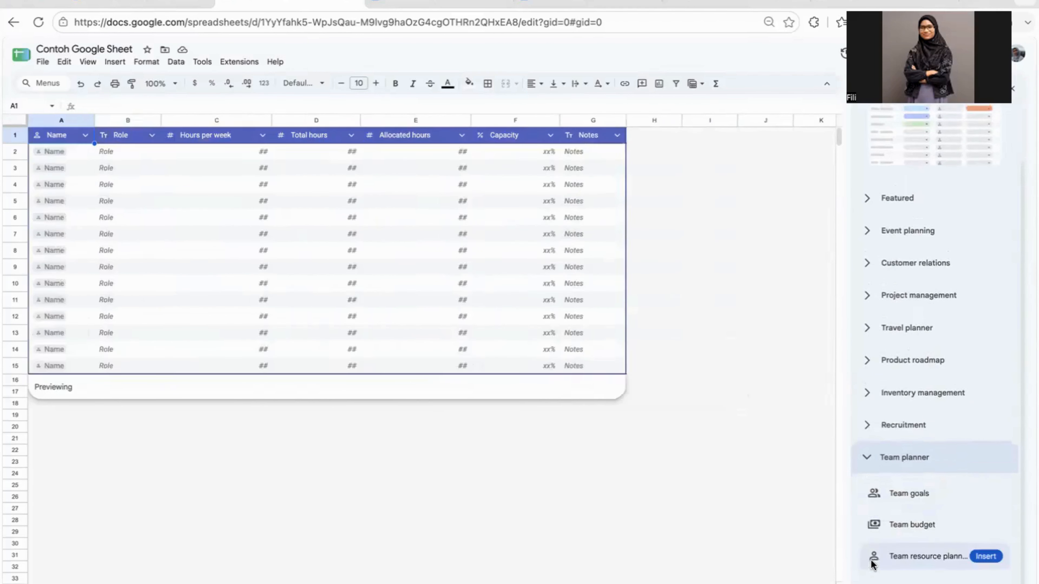
mouse_move(903, 497)
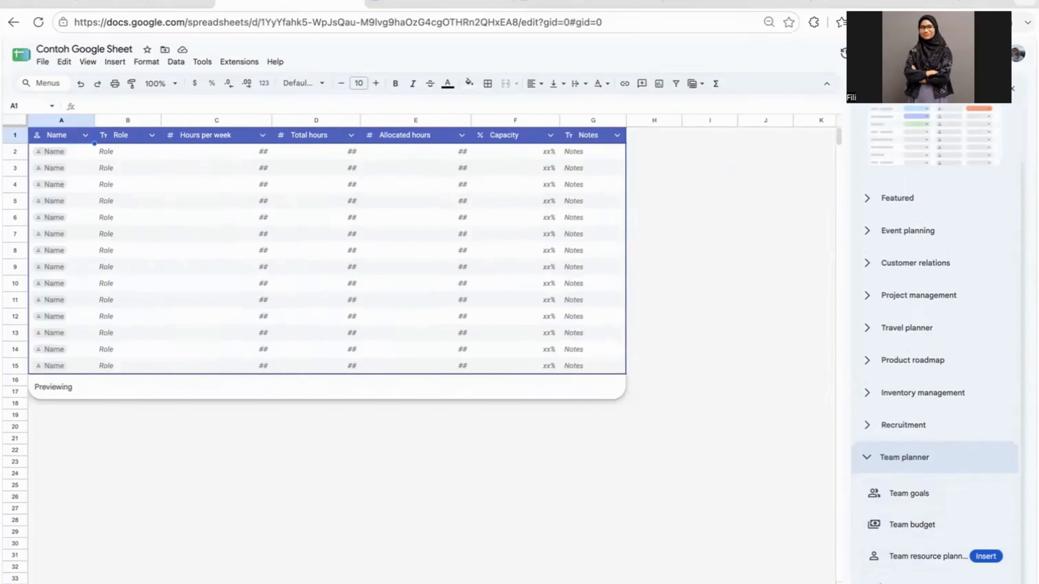
Step: Insert the Campaign tracker pre-built table from the Marketing category at cell A1
left_click(898, 583)
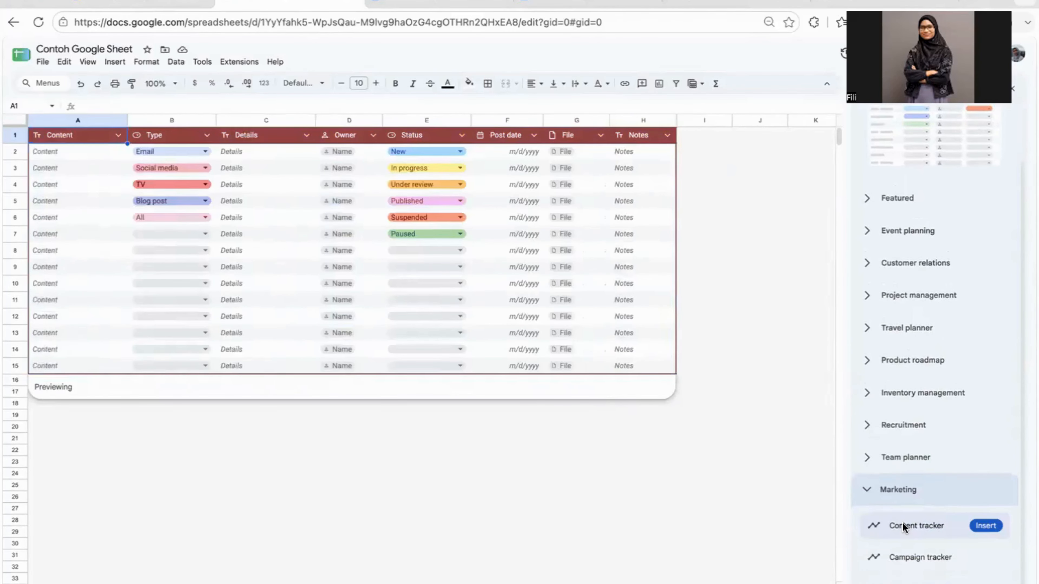
mouse_move(912, 552)
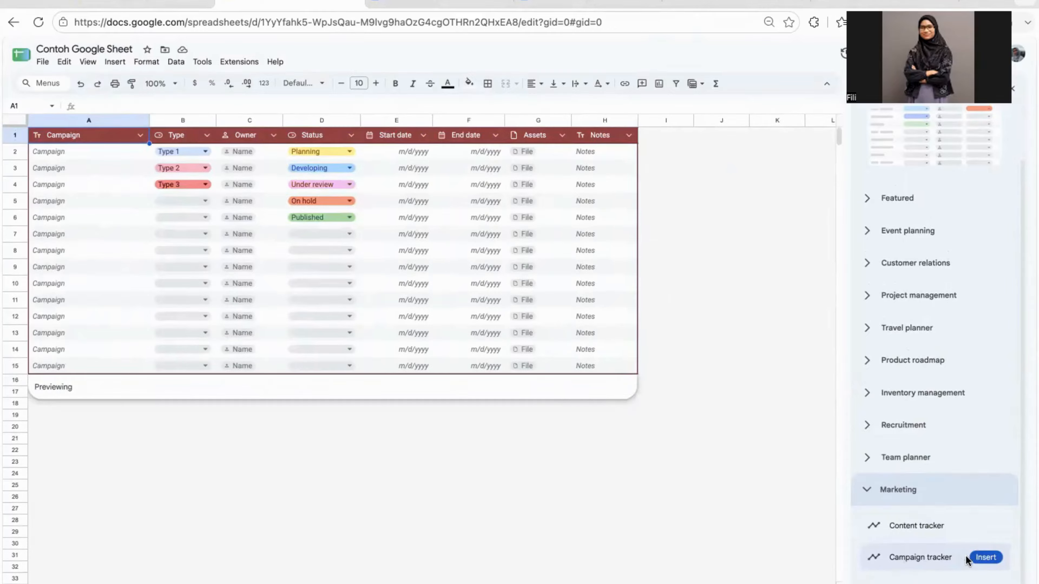
left_click(978, 557)
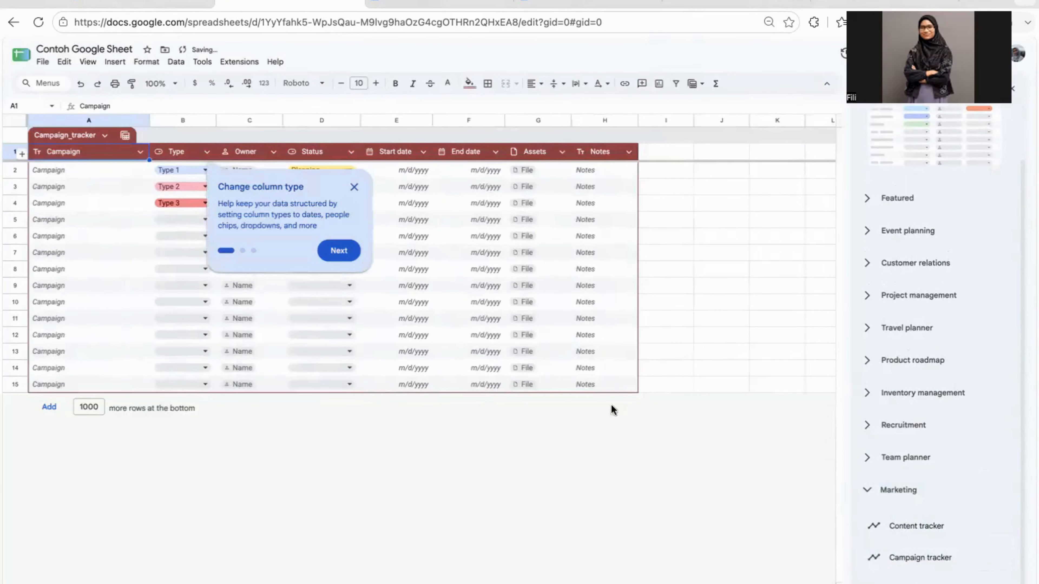
Step: Go through the introductory tips for the Campaign_tracker table and close the pre-built tables sidebar
left_click(339, 250)
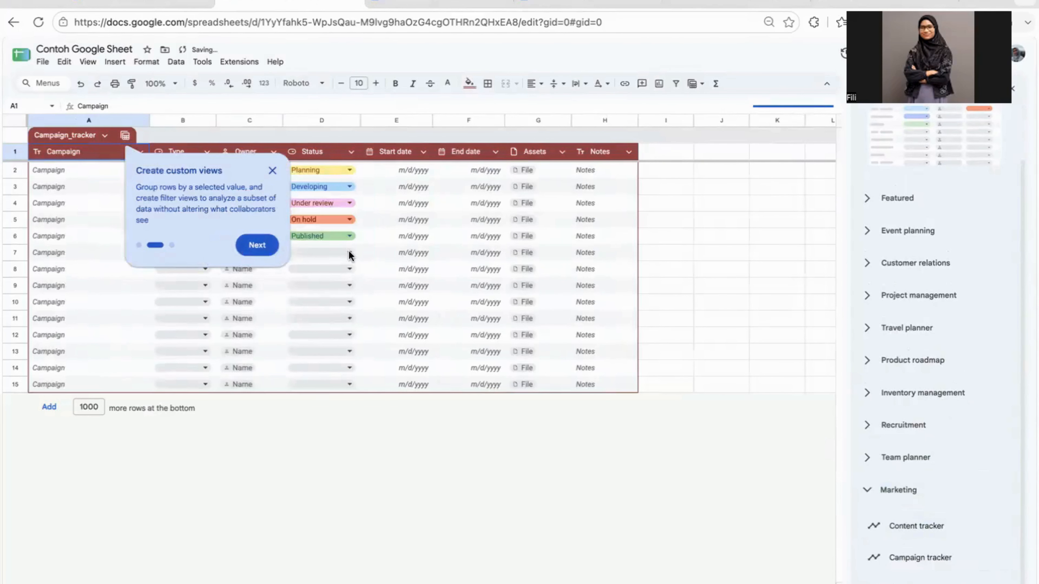
left_click(258, 246)
left_click(239, 226)
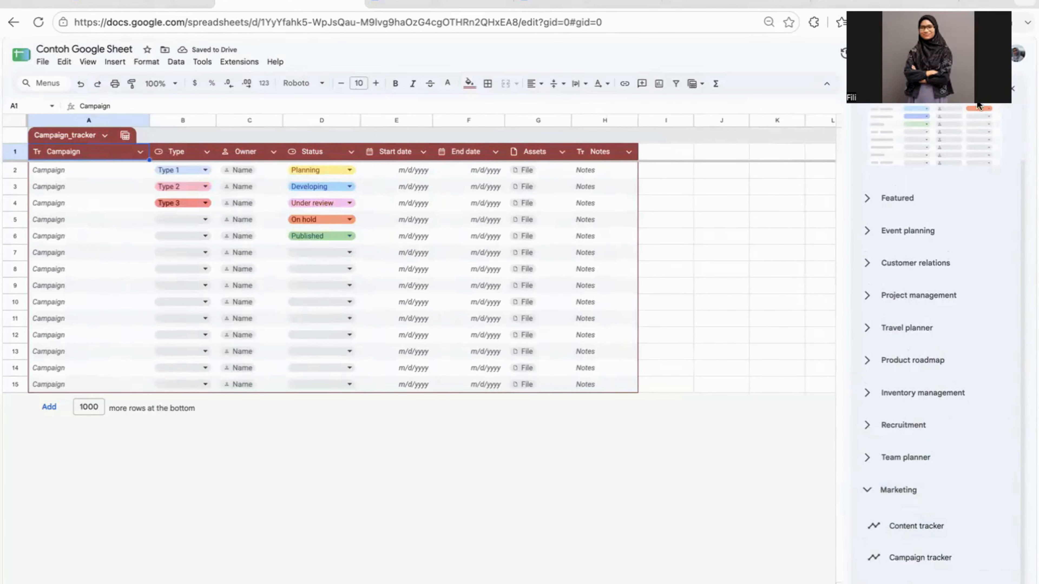
left_click(1013, 93)
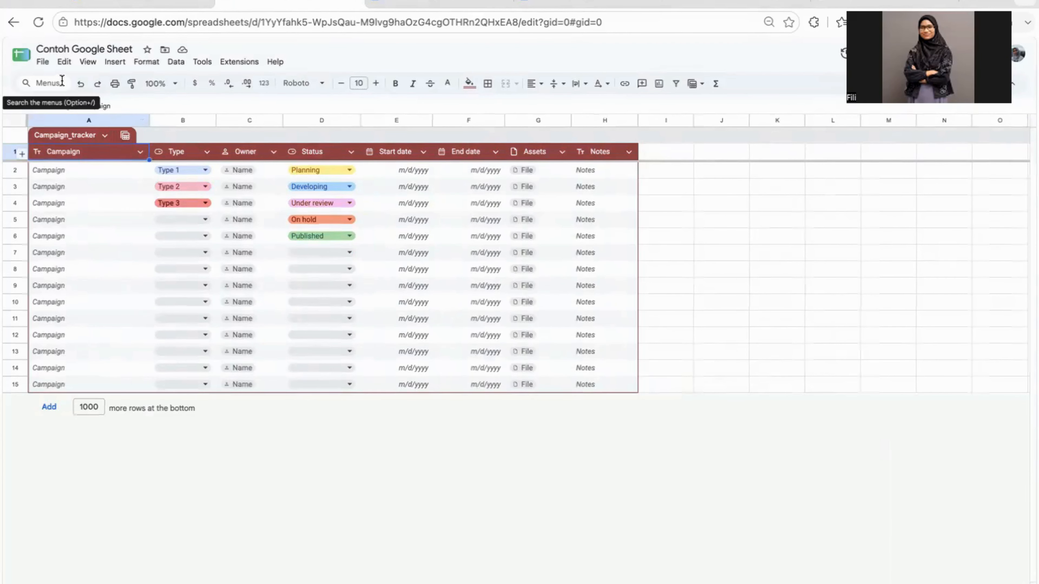
left_click(43, 62)
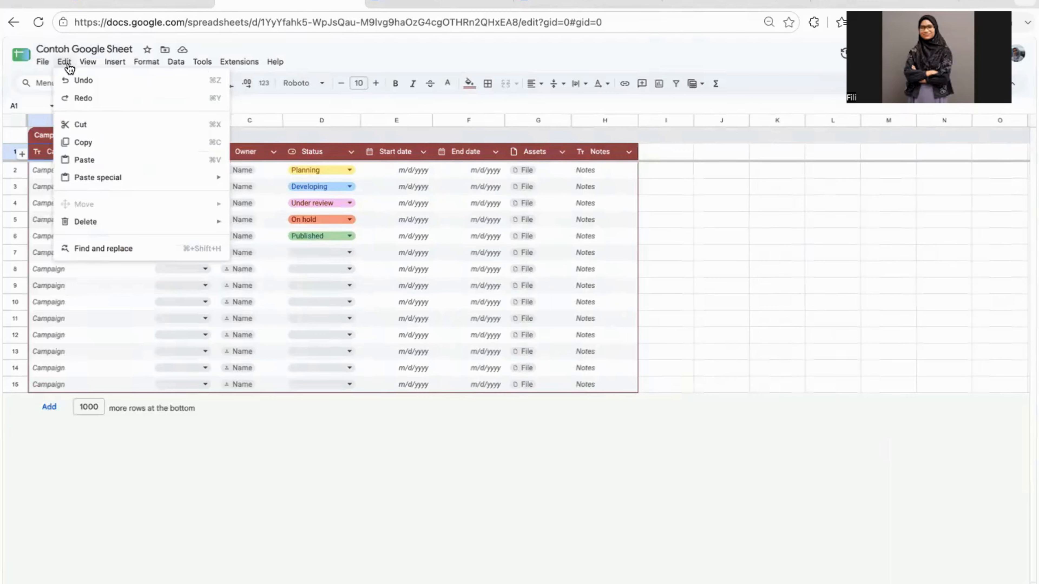
mouse_move(78, 67)
mouse_move(152, 65)
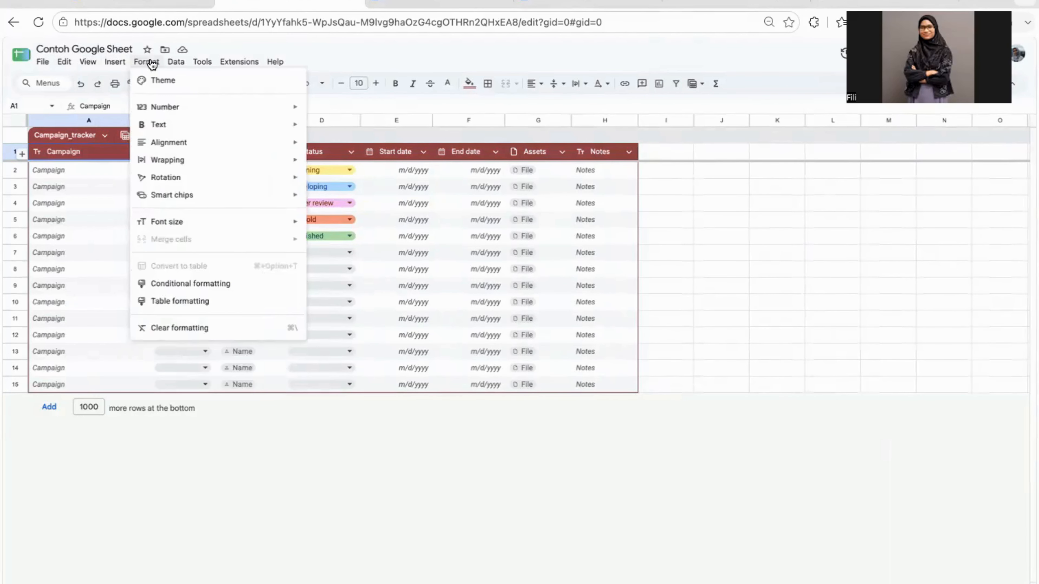
mouse_move(234, 66)
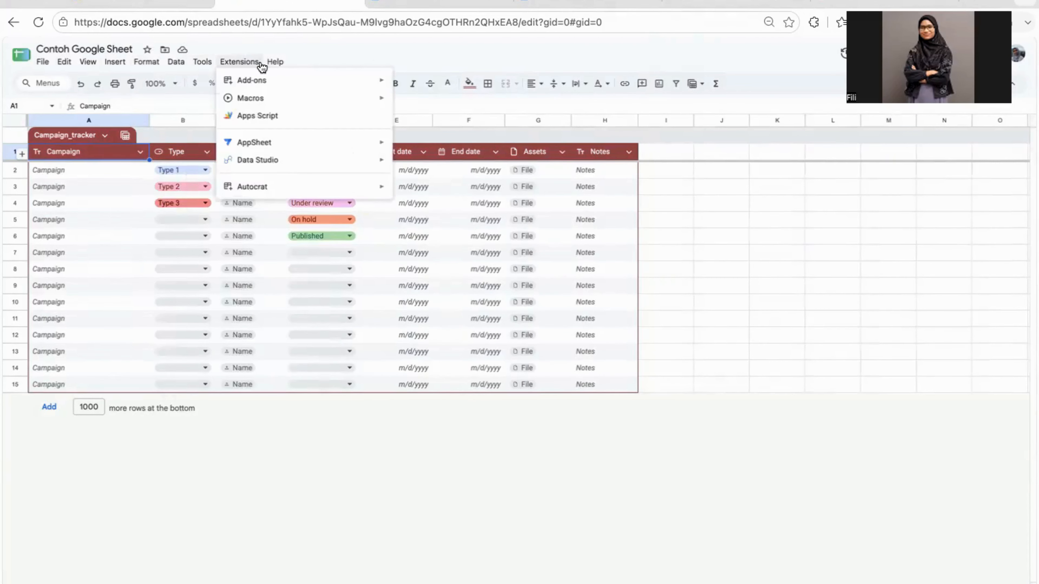
mouse_move(286, 64)
key("XF86MonBrightnessDown")
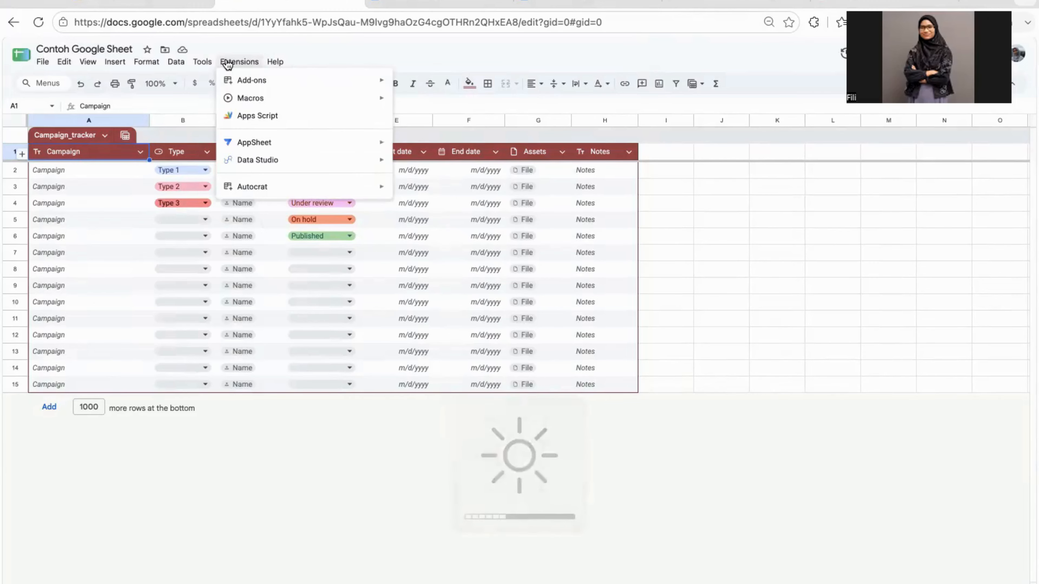
left_click(684, 226)
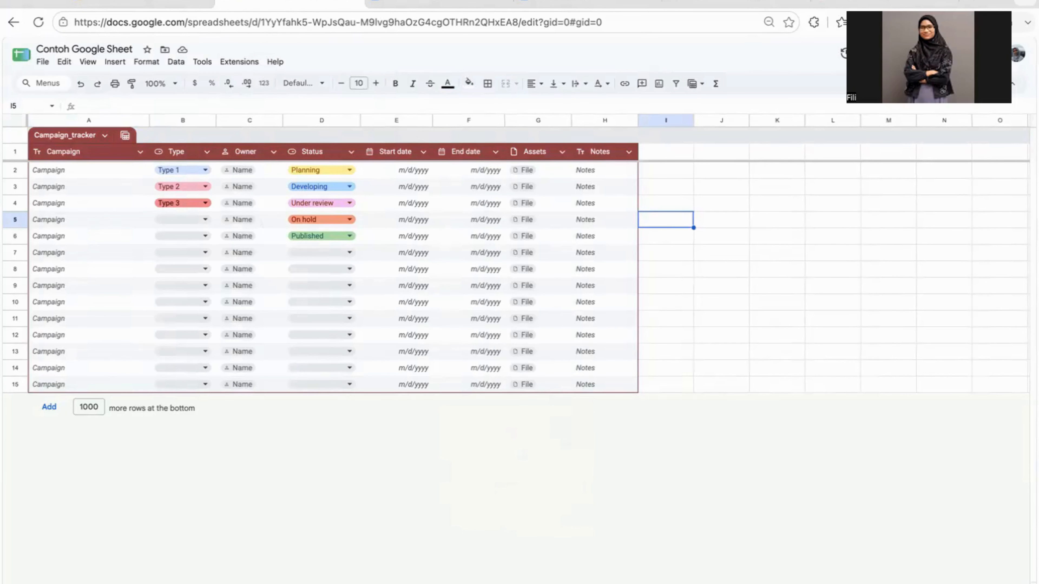
Step: Add several blank sheets to the spreadsheet and return to the sheet containing the Campaign_tracker table
left_click(16, 583)
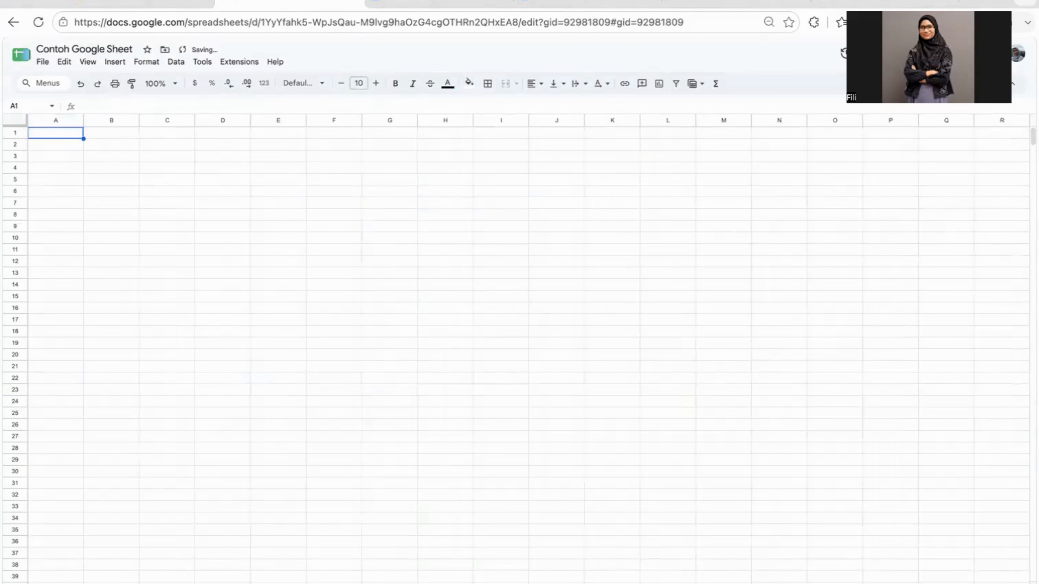
left_click(16, 583)
left_click(16, 583)
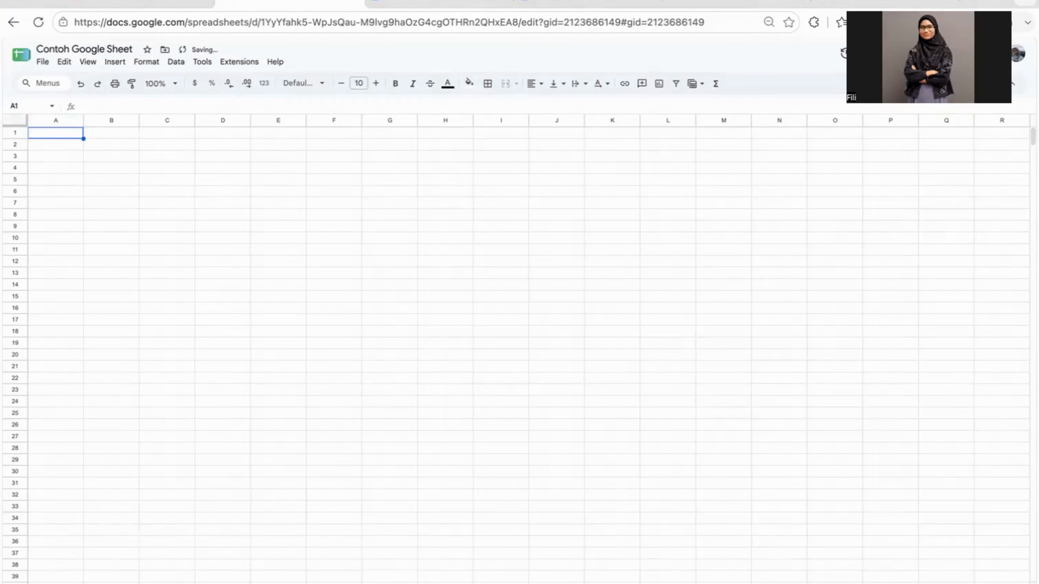
left_click(16, 583)
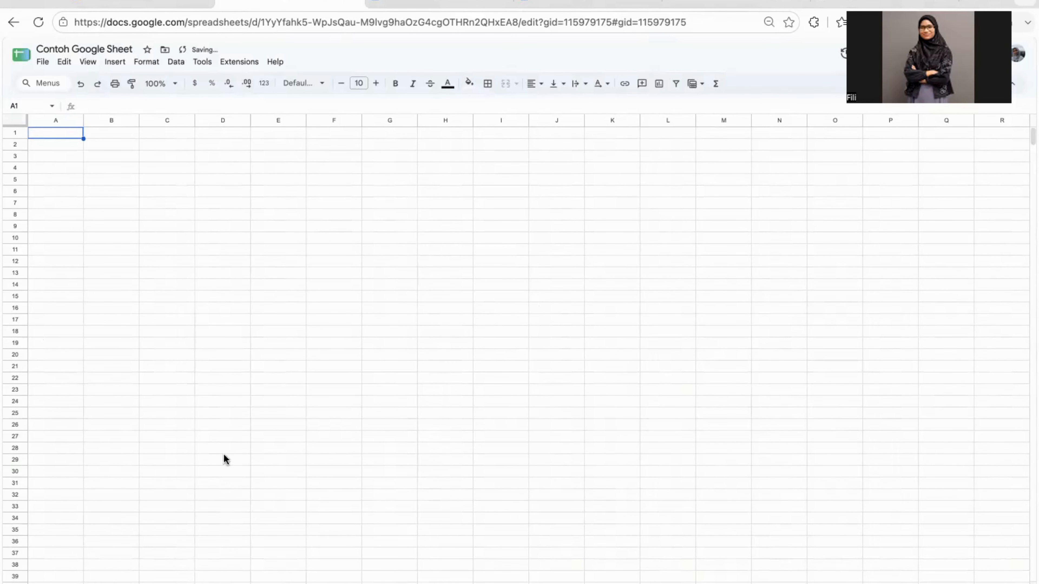
left_click(111, 583)
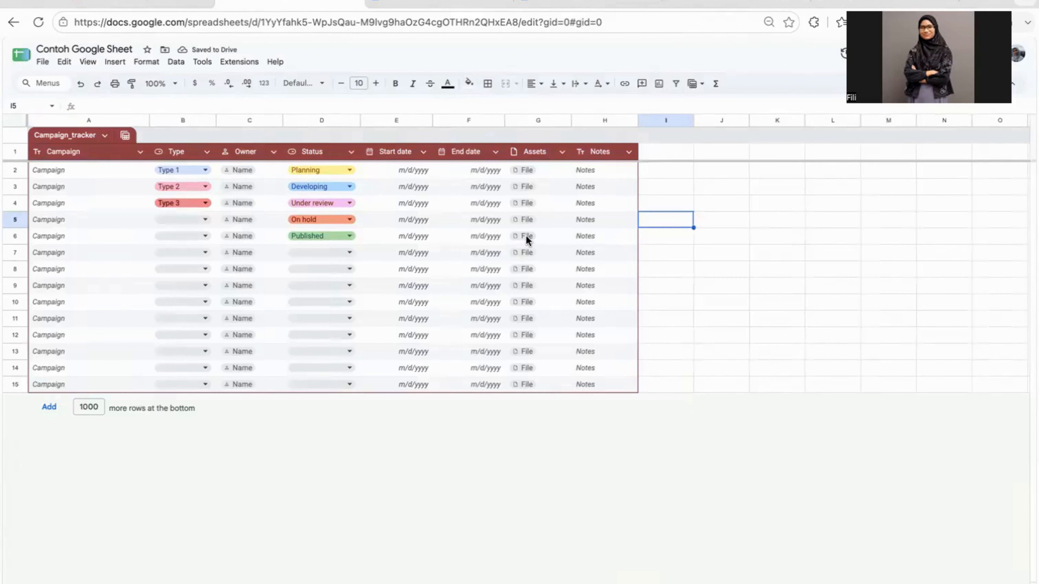
Step: Examine the available spreadsheet functions, including the Date category, without inserting one
left_click(716, 86)
mouse_move(738, 359)
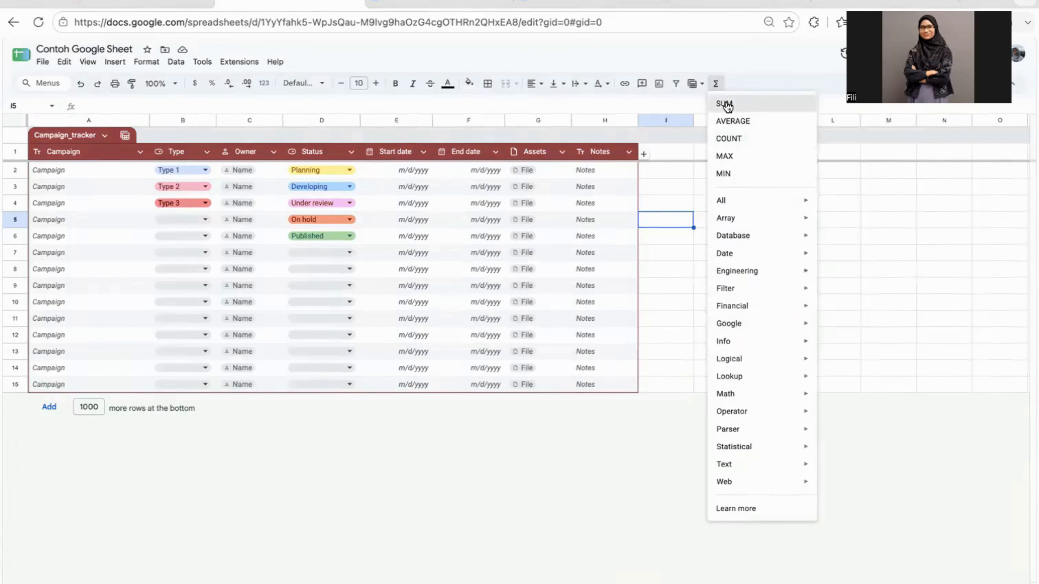
mouse_move(719, 253)
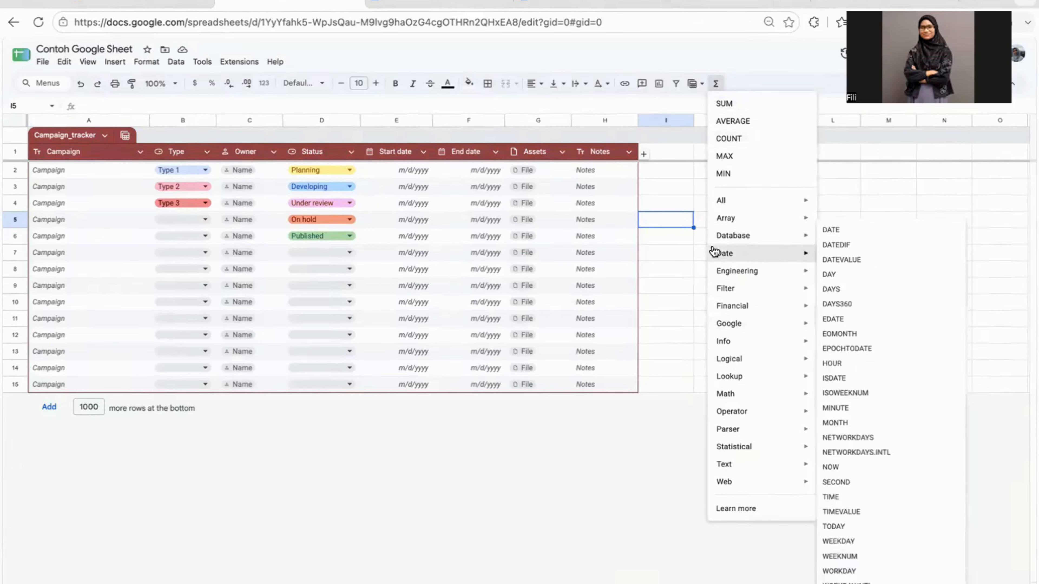
left_click(652, 267)
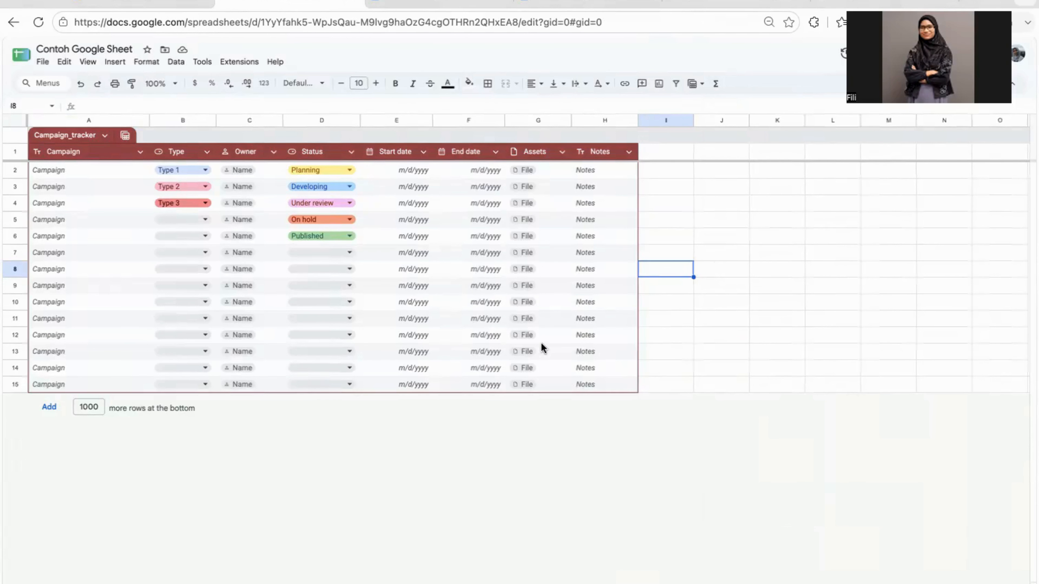
Step: Enter the sample texts "hdajdhadh", "oke" and "jaya" in cells J5 to J7
left_click(729, 223)
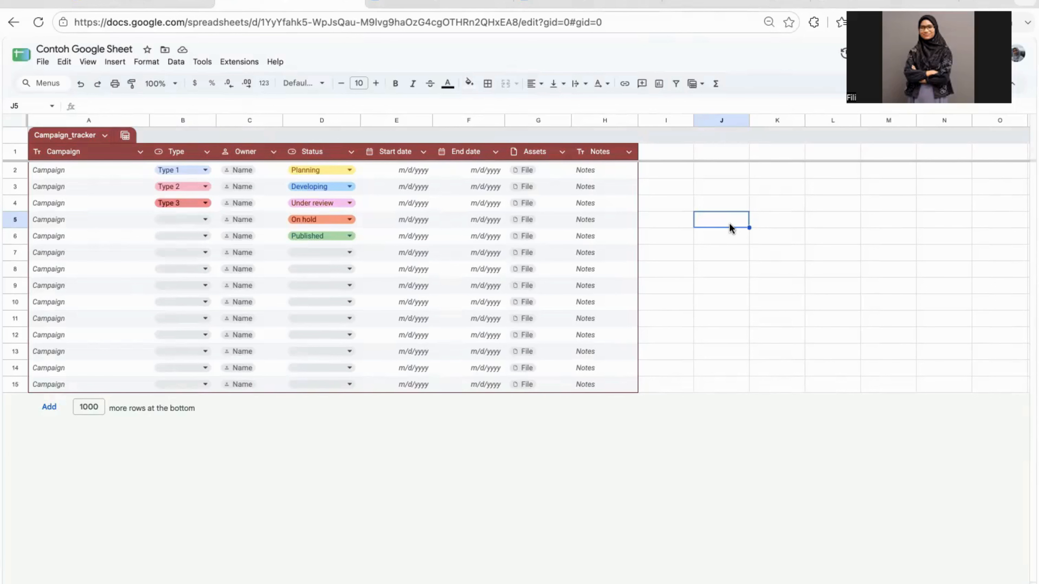
type("hdajdhadh")
key("Return")
type("oke")
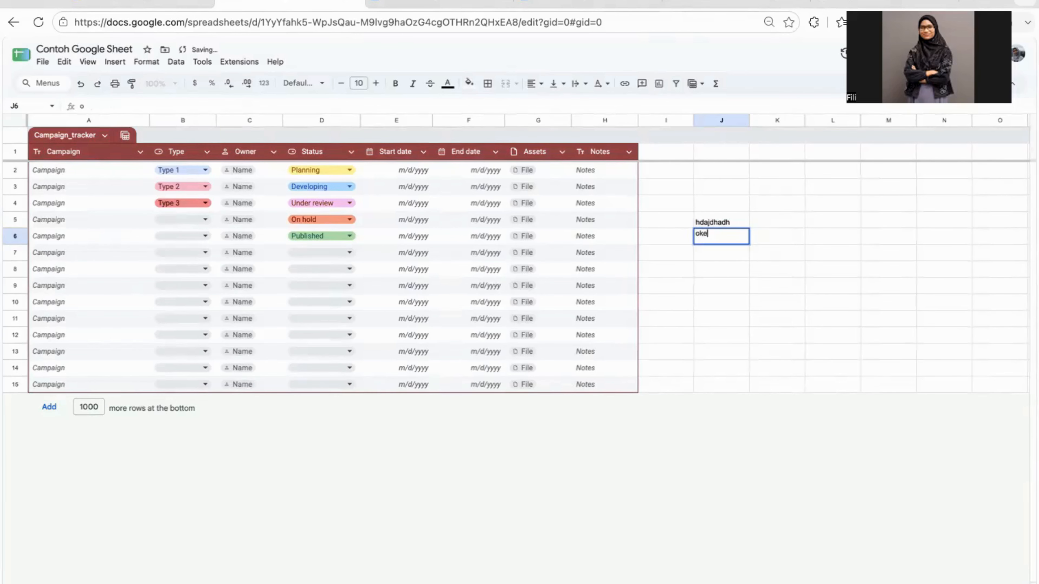
key("Return")
type("jaya")
key("Return")
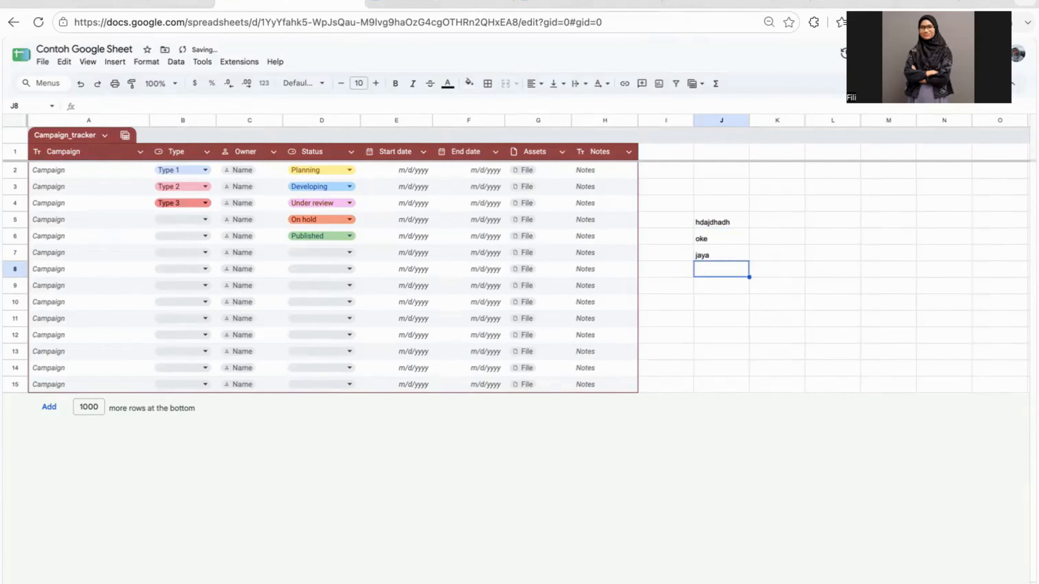
Step: Show the edit history of cell J5 and of cell J7
left_click(724, 222)
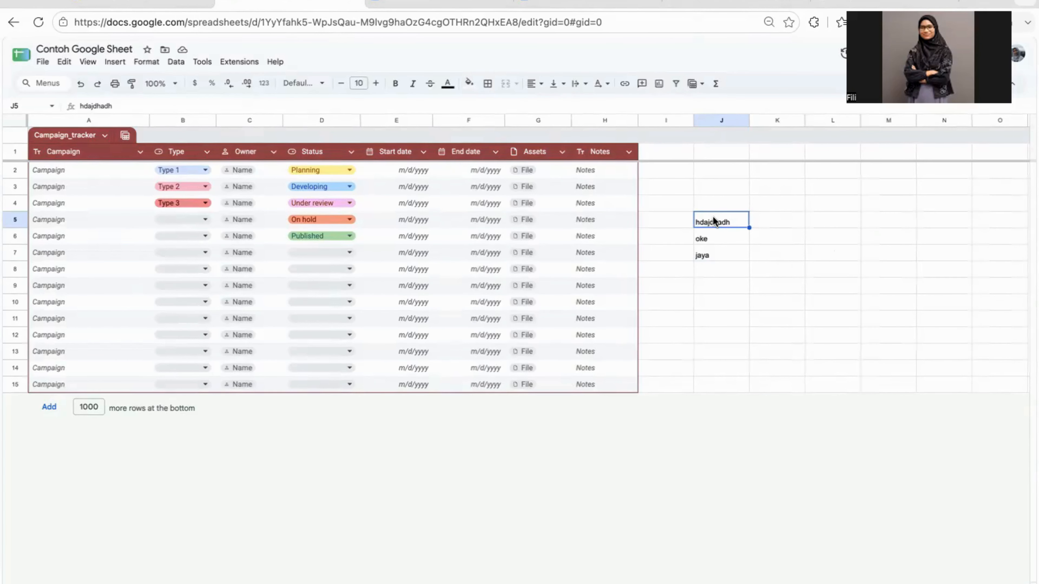
right_click(714, 221)
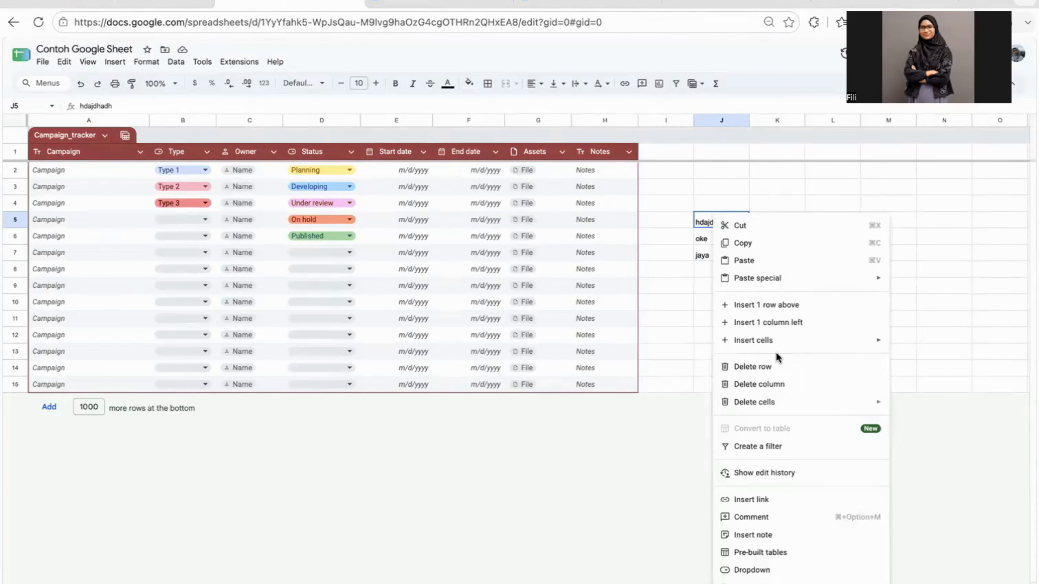
left_click(776, 474)
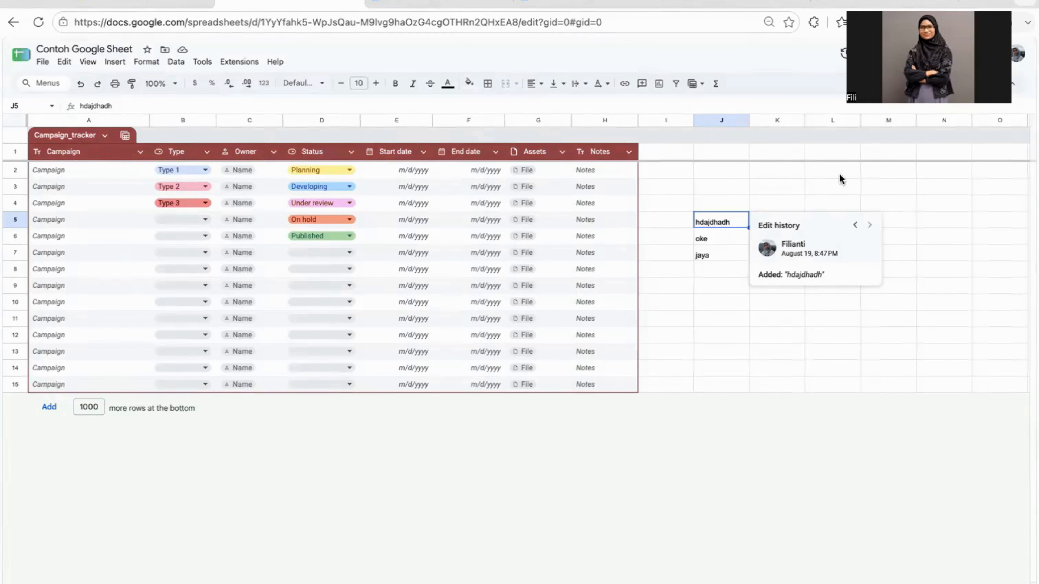
left_click(726, 256)
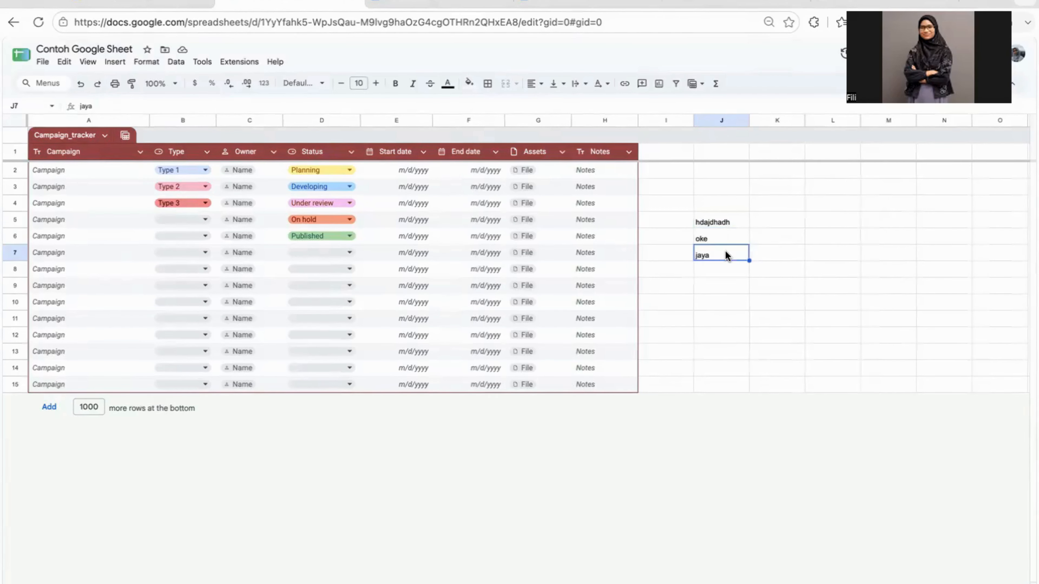
right_click(726, 256)
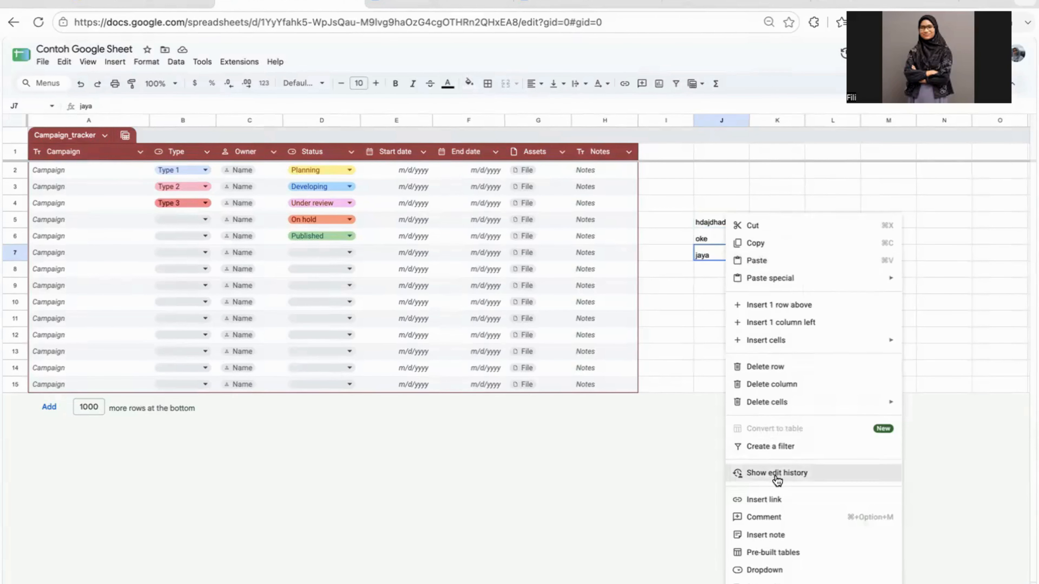
left_click(744, 475)
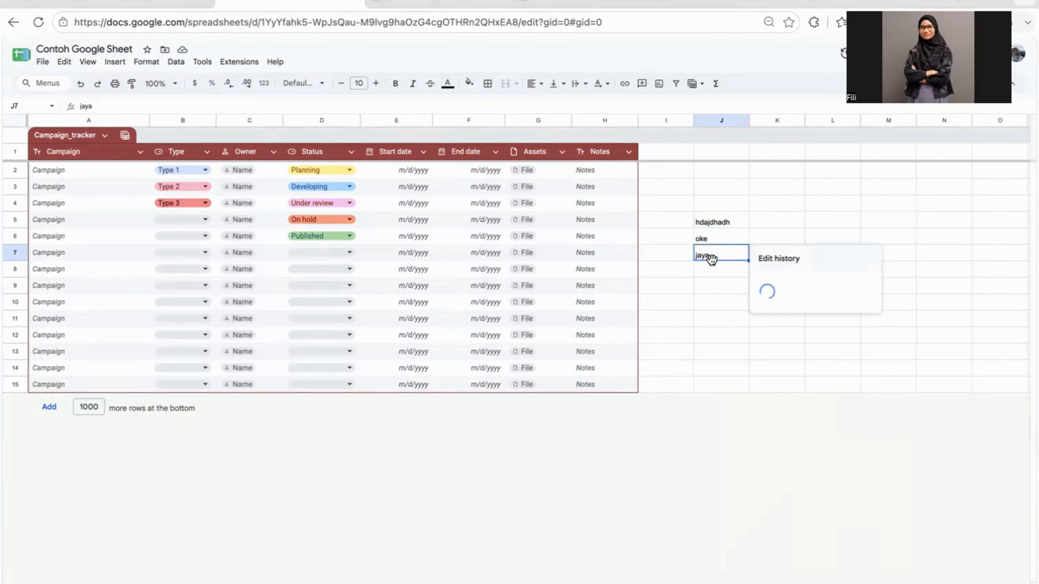
left_click(714, 290)
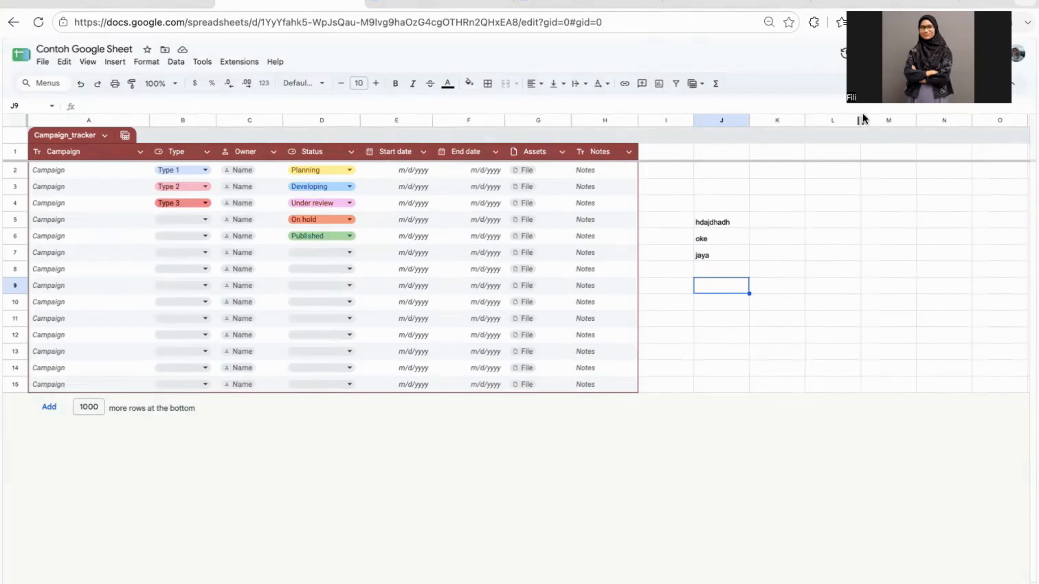
Step: Review the spreadsheet's sharing settings and its general access options, leaving access restricted
left_click(980, 53)
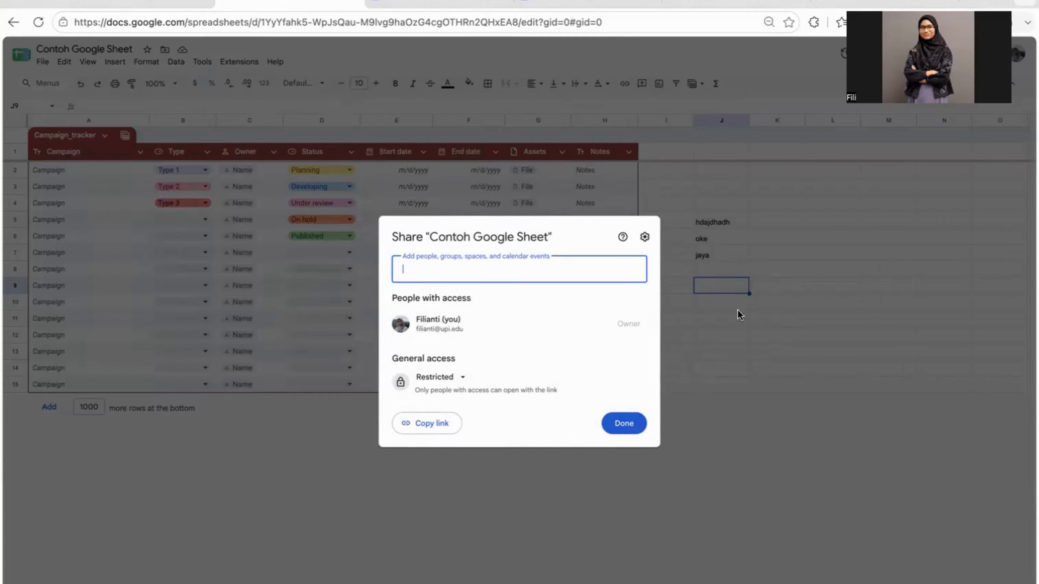
left_click(623, 423)
left_click(977, 54)
left_click(462, 389)
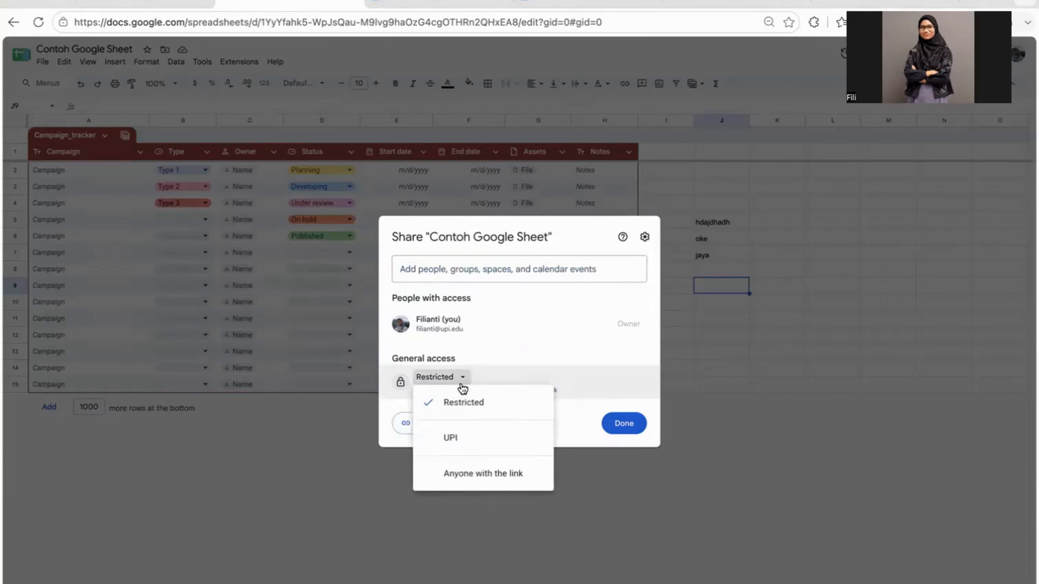
left_click(624, 423)
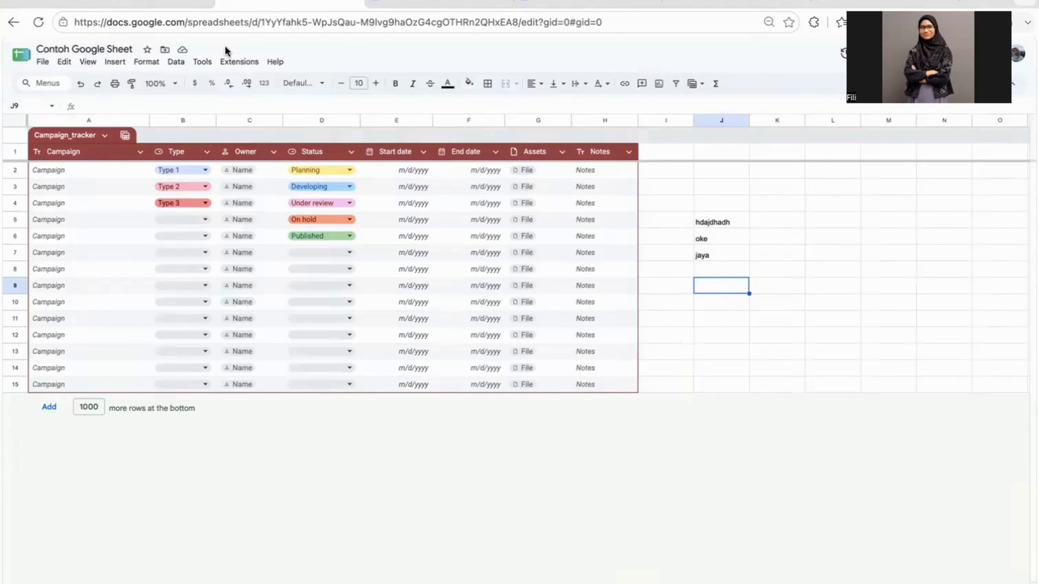
Step: Check the presentation's slide on the five core tools, return to Google Drive and open Google Slides
left_click(160, 4)
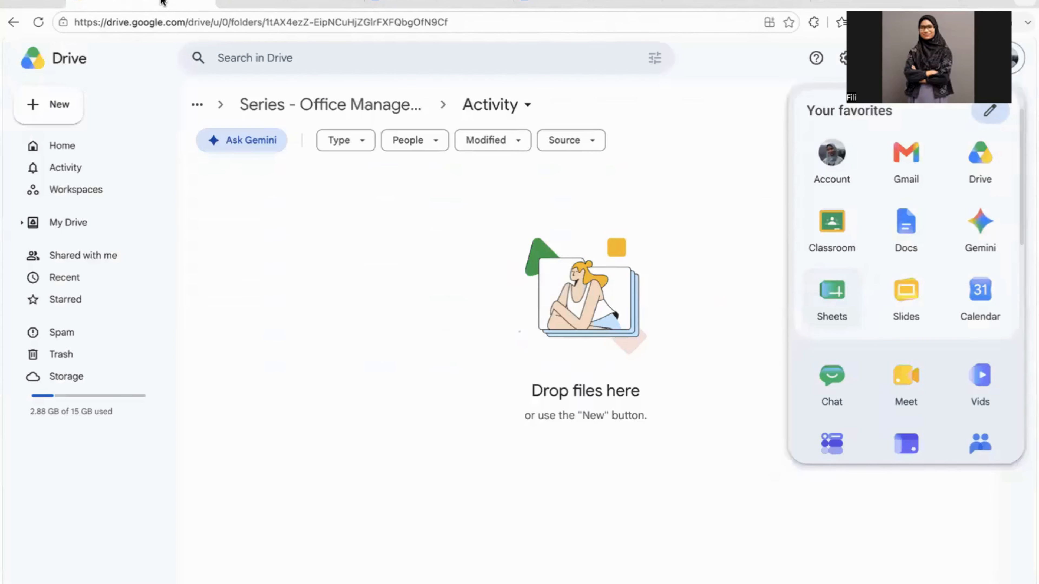
left_click(714, 4)
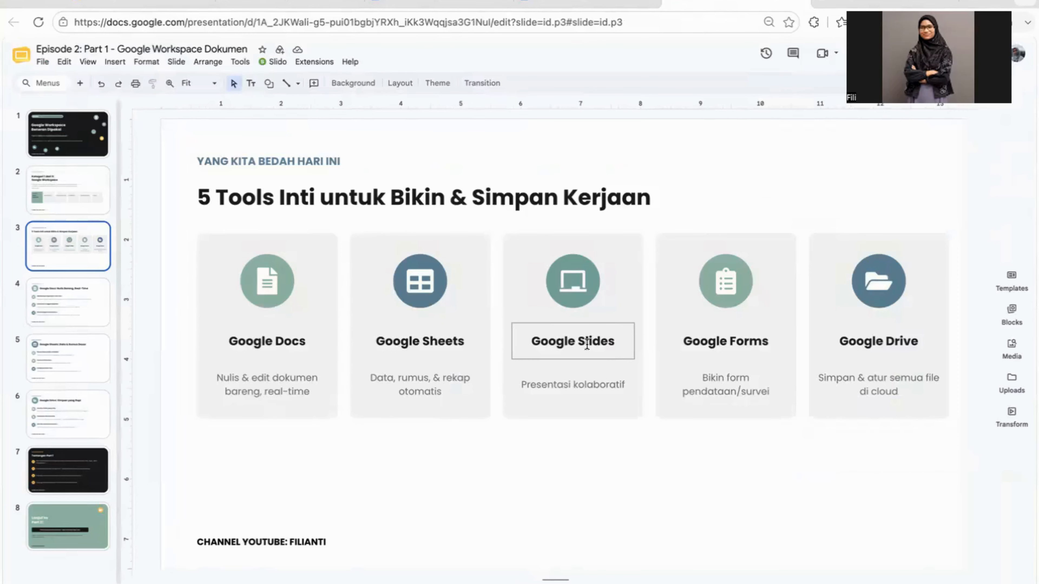
left_click(155, 4)
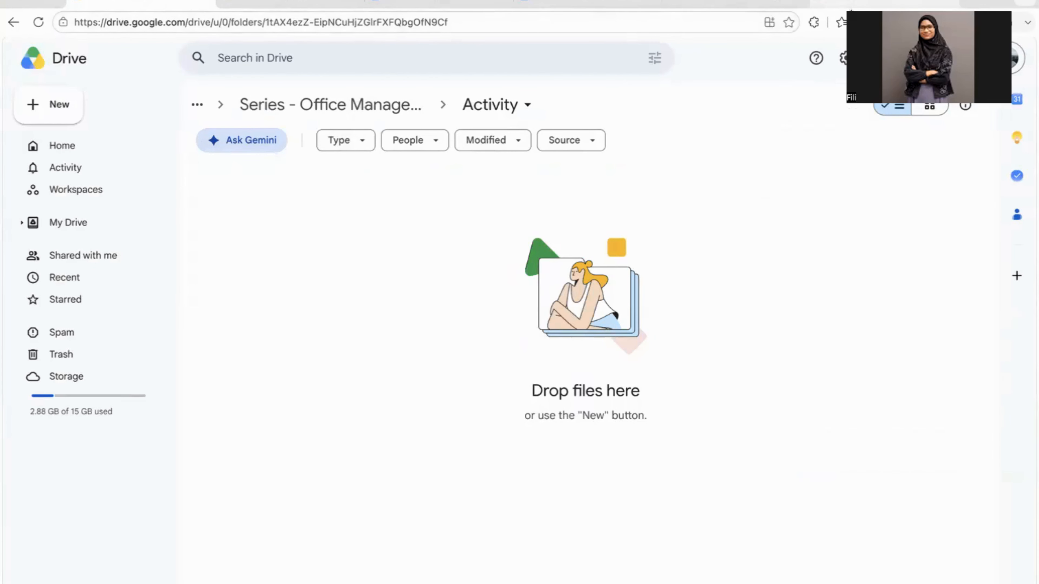
left_click(990, 57)
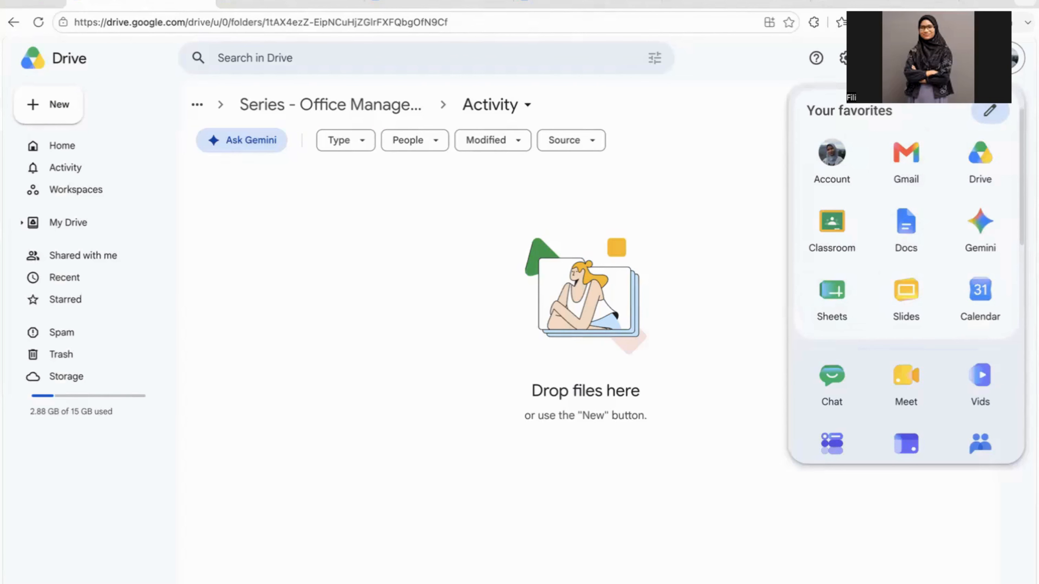
left_click(902, 307)
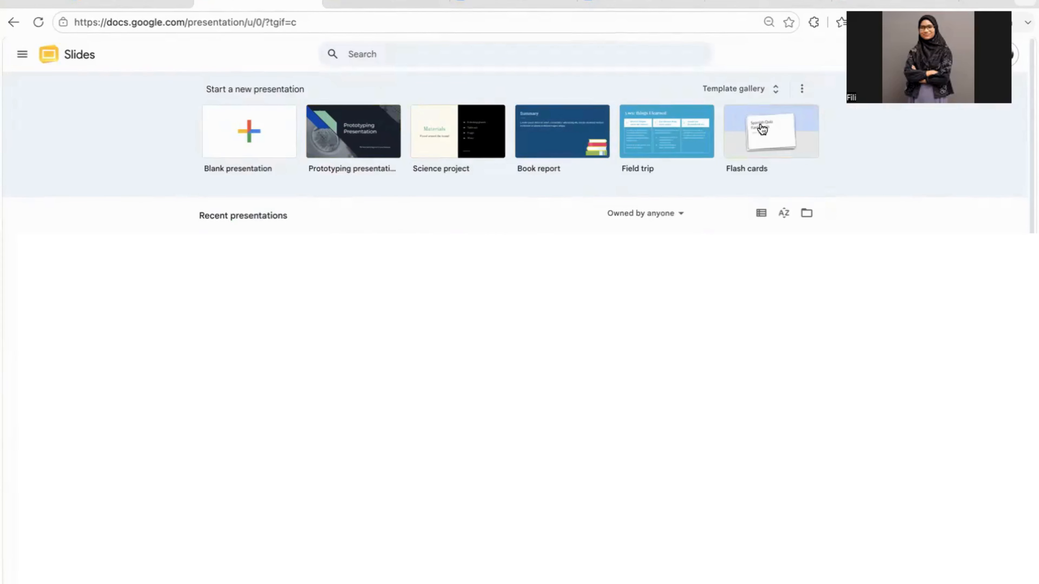
Step: Open the Google Slides template gallery and look through the General presentation templates
left_click(756, 90)
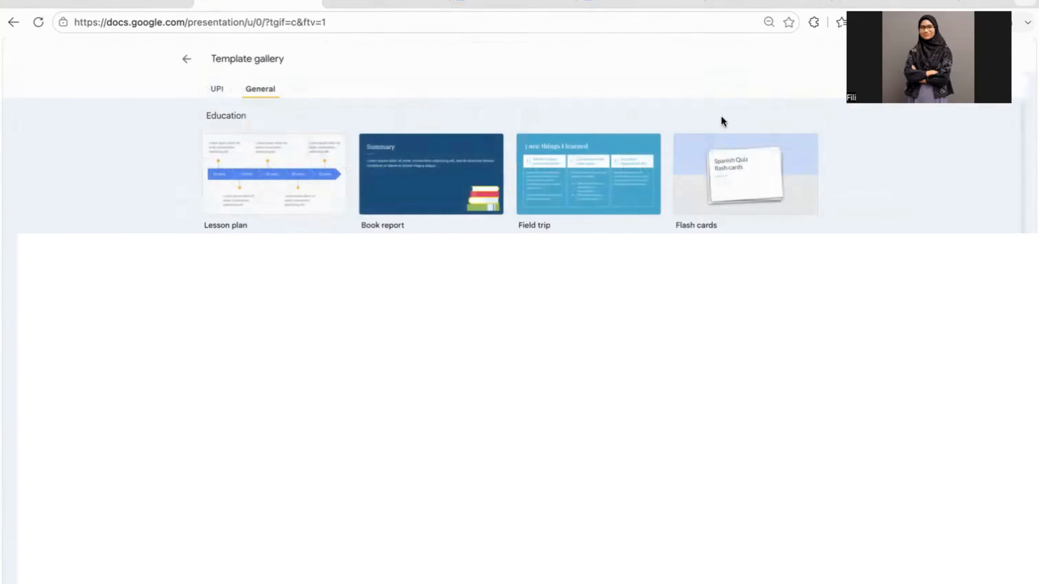
scroll(589, 286, "down", 10)
scroll(588, 288, "up", 10)
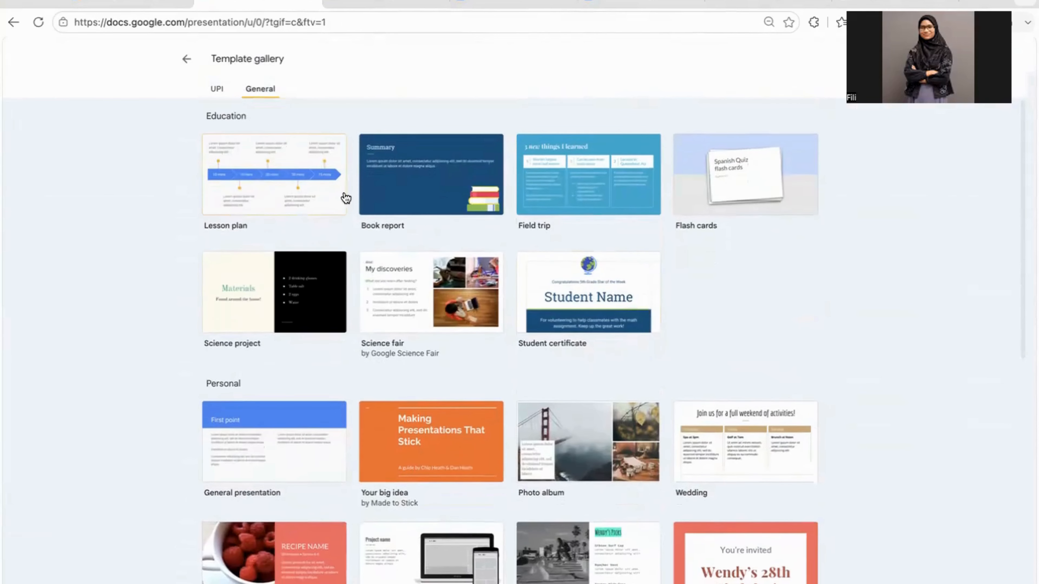
Step: View the UPI presentation templates, return to the Slides home page and create a blank presentation
left_click(211, 97)
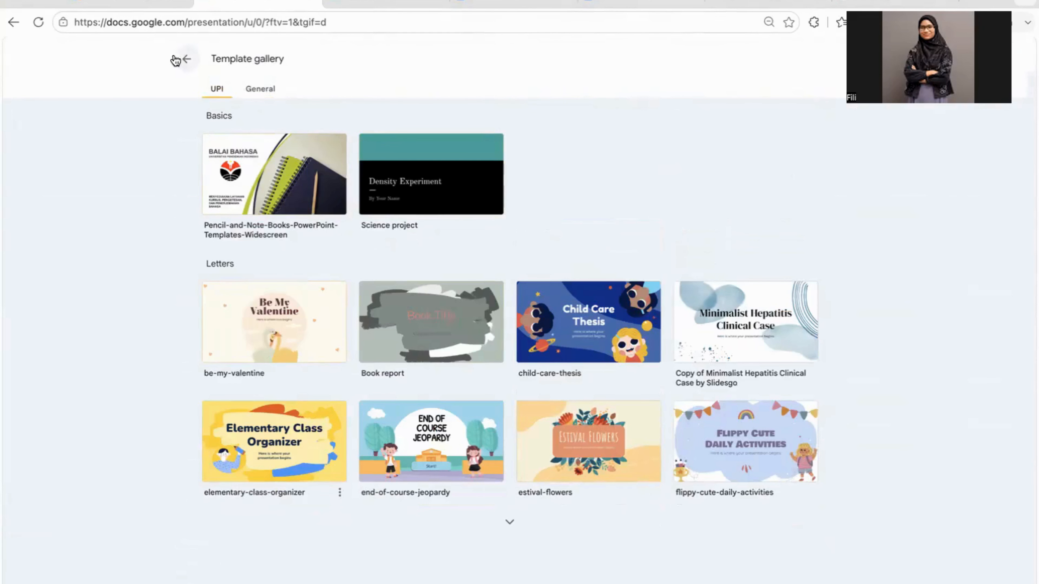
left_click(186, 58)
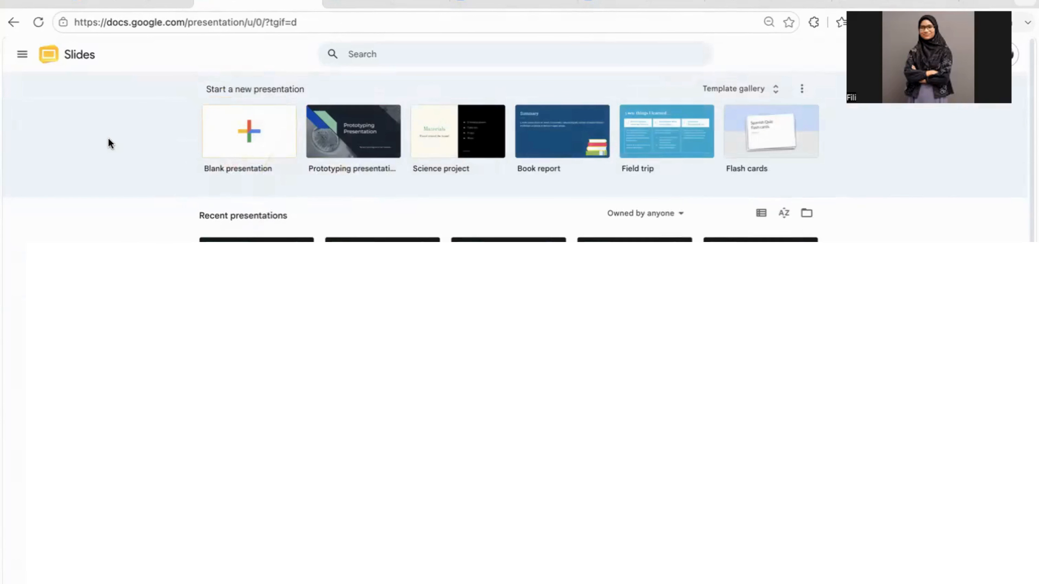
left_click(242, 135)
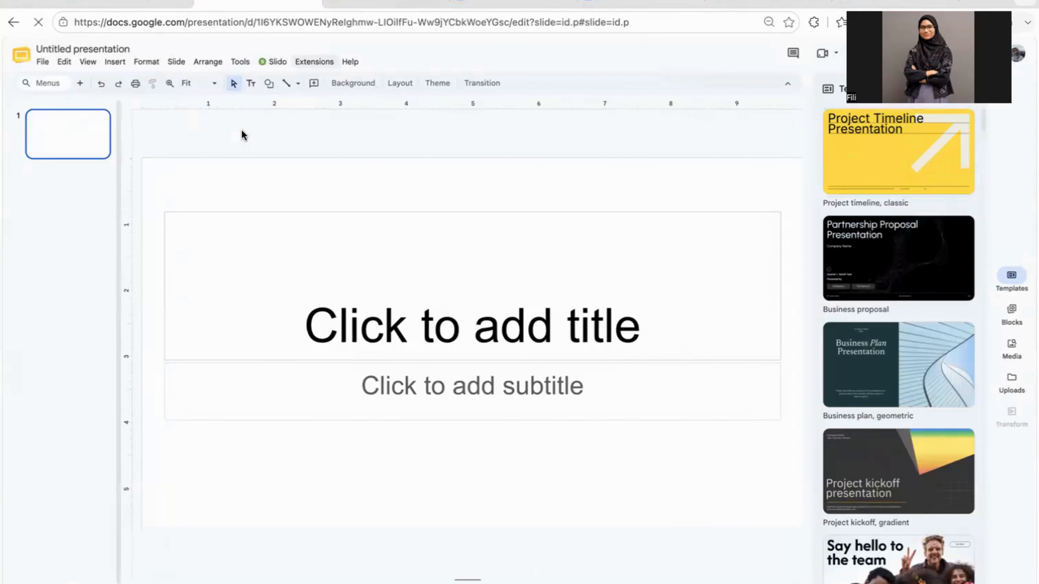
Step: Browse the built-in templates, insert all slides of the Options proposal template into the presentation and close the template list
scroll(891, 409, "down", 10)
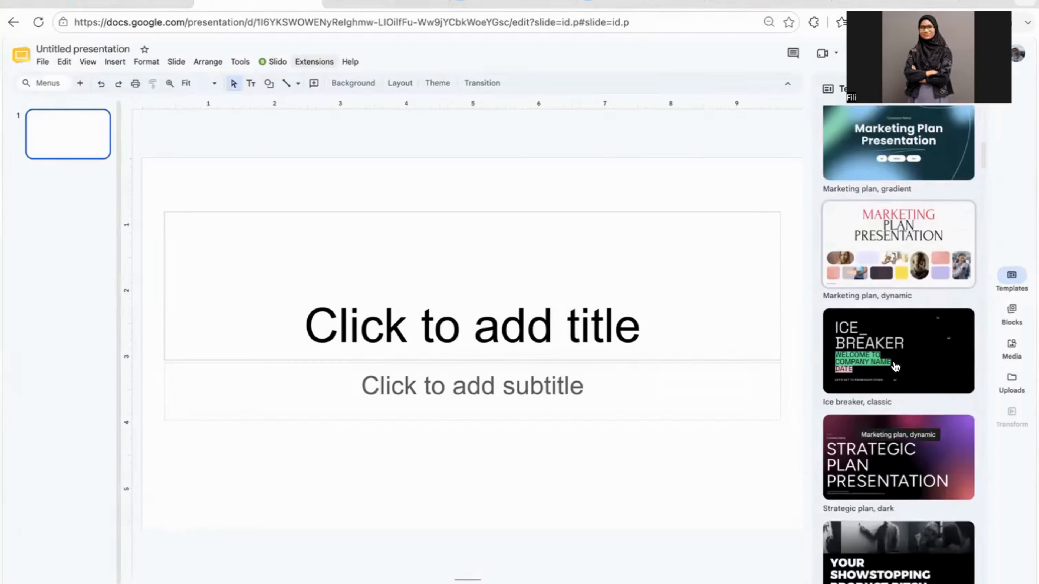
scroll(896, 367, "down", 15)
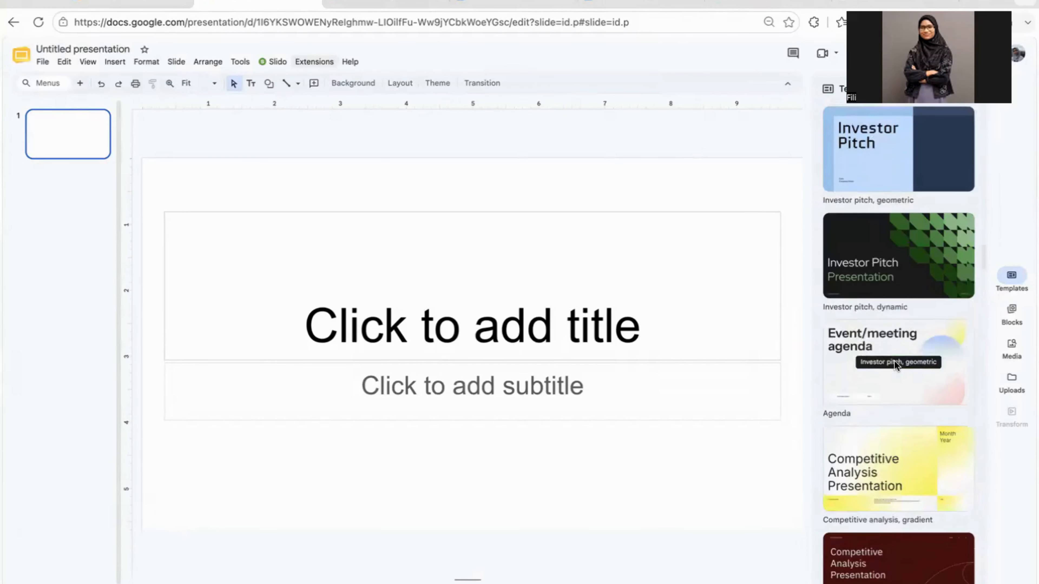
scroll(906, 448, "down", 20)
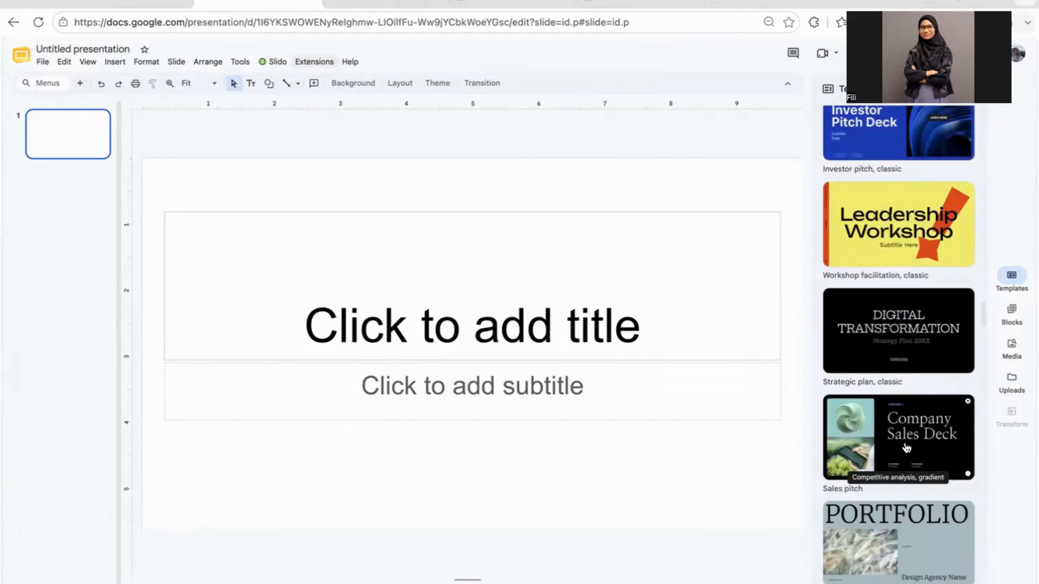
scroll(904, 442, "down", 10)
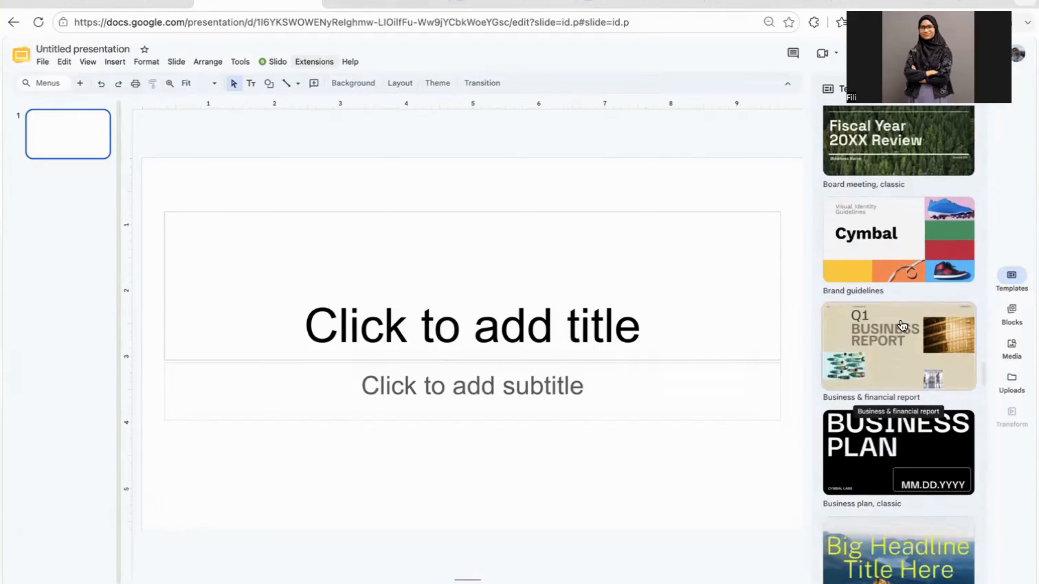
scroll(902, 327, "down", 10)
scroll(902, 327, "down", 10)
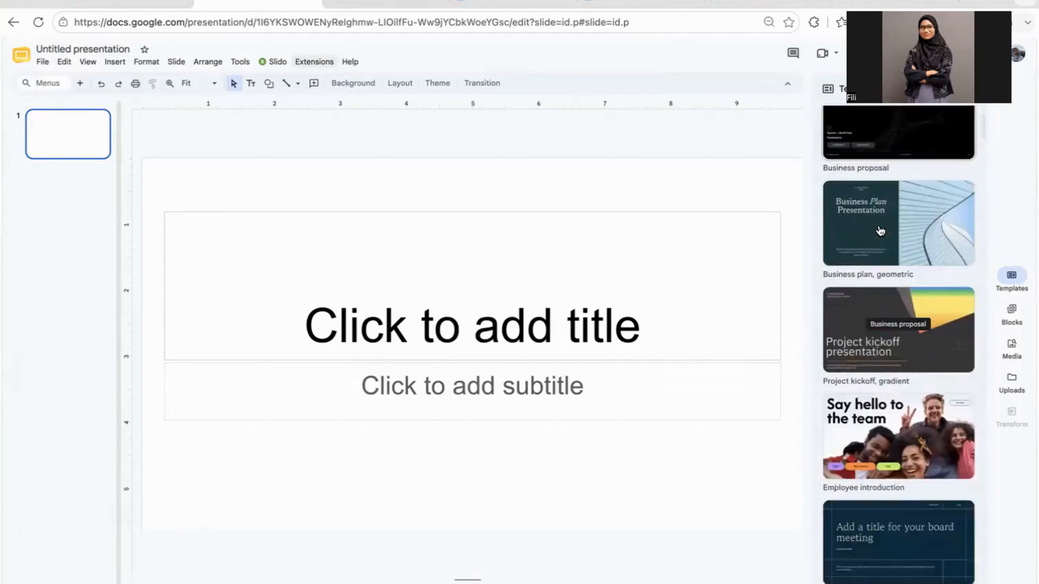
scroll(880, 231, "up", 20)
scroll(880, 227, "down", 10)
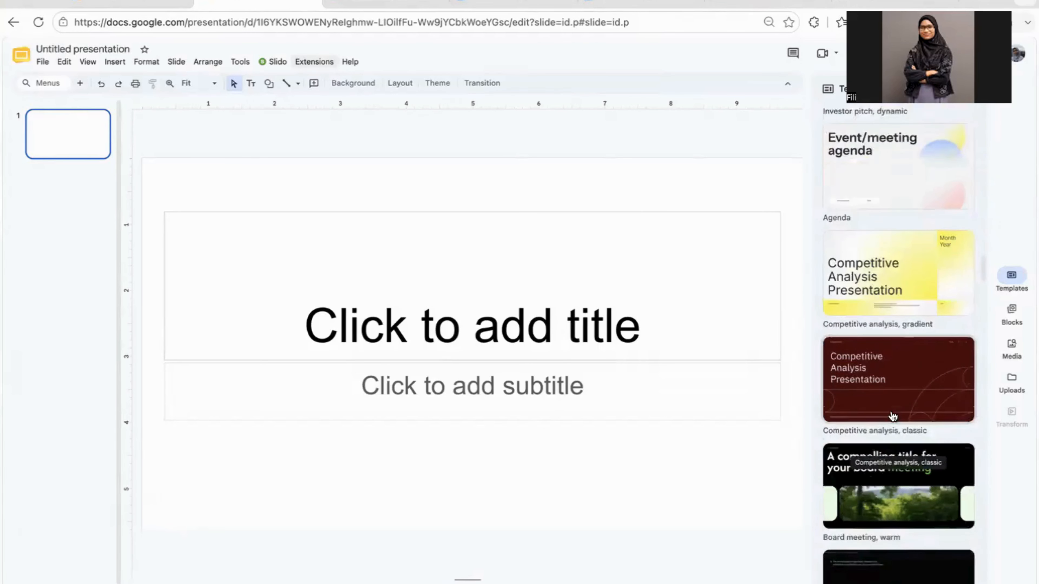
scroll(892, 416, "down", 15)
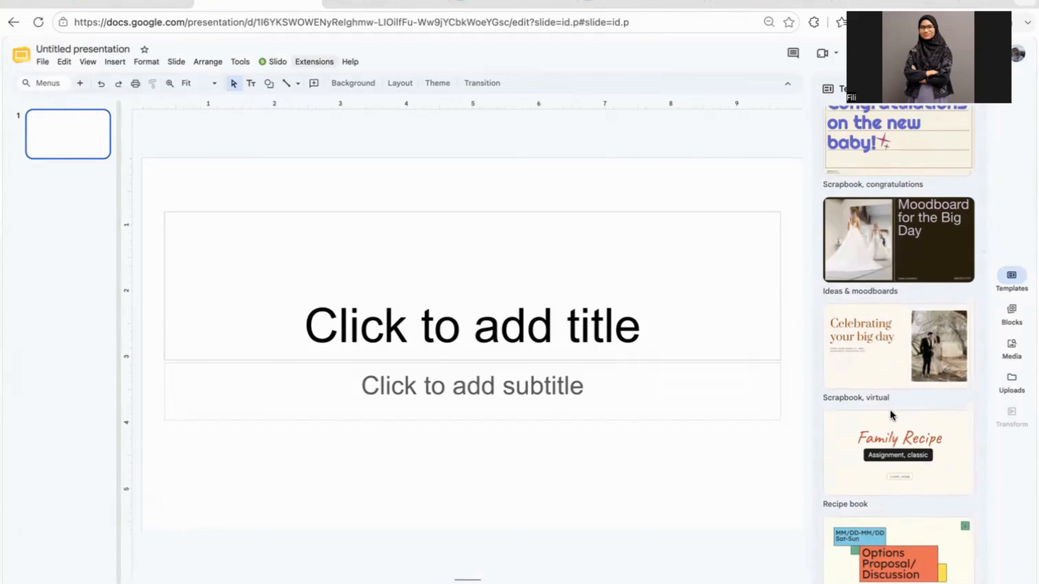
scroll(889, 409, "up", 5)
scroll(889, 410, "down", 5)
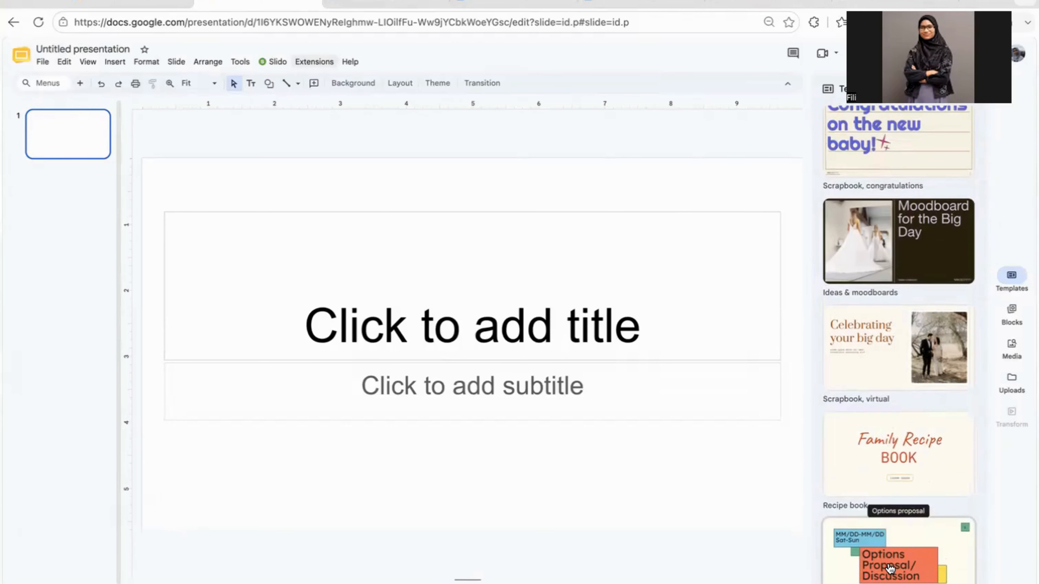
left_click(890, 566)
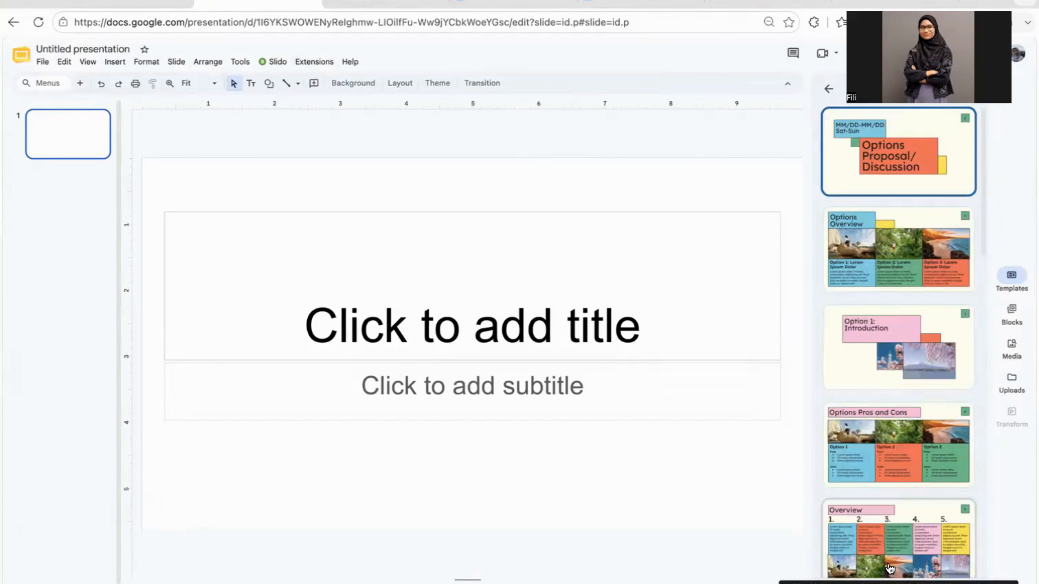
scroll(891, 462, "down", 1)
scroll(890, 460, "down", 10)
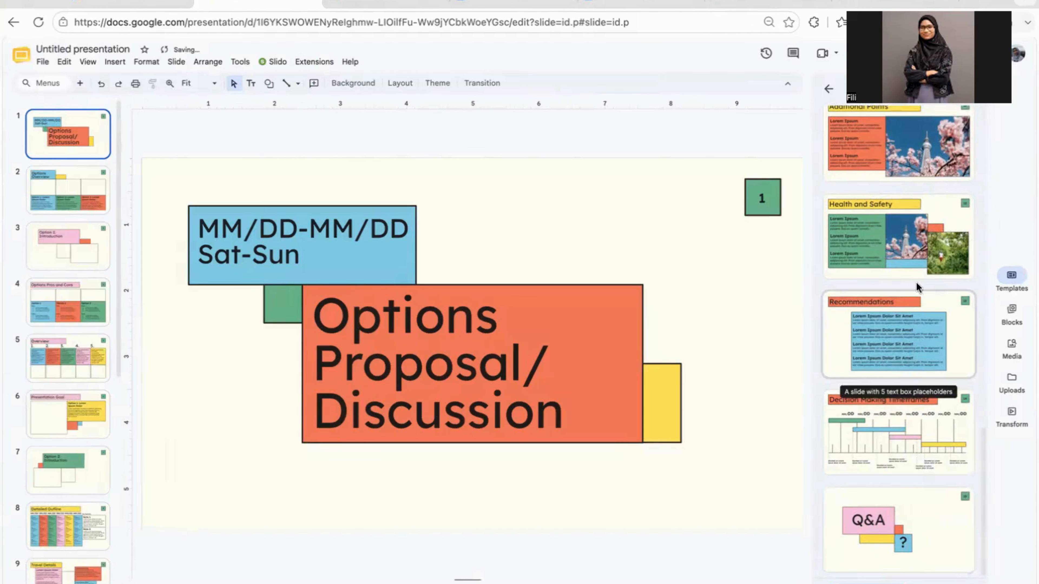
left_click(965, 89)
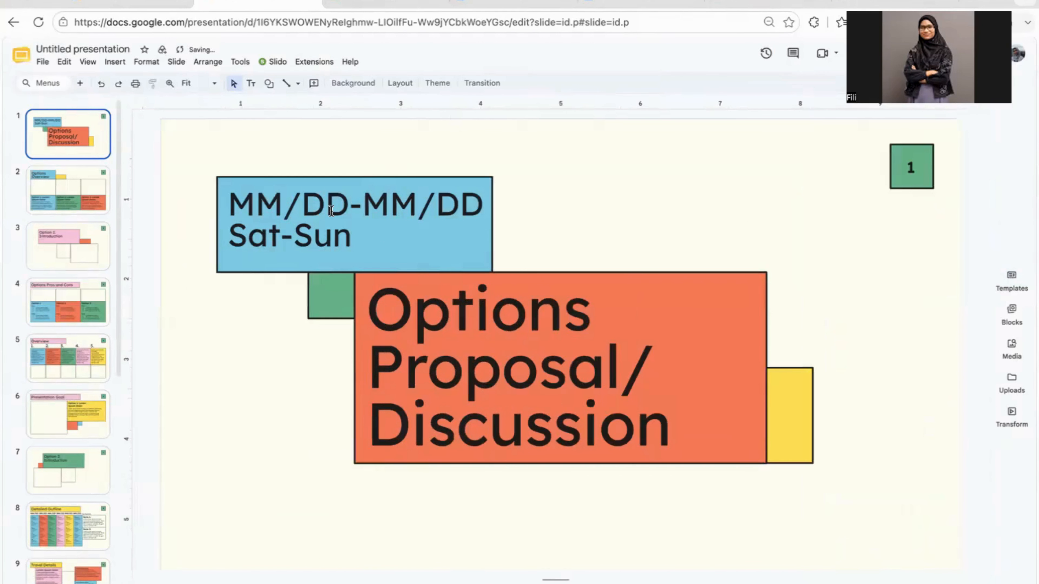
Step: Show the date text box on slide 1 as editable, deselect it and open slide 2, Options Overview
left_click(331, 210)
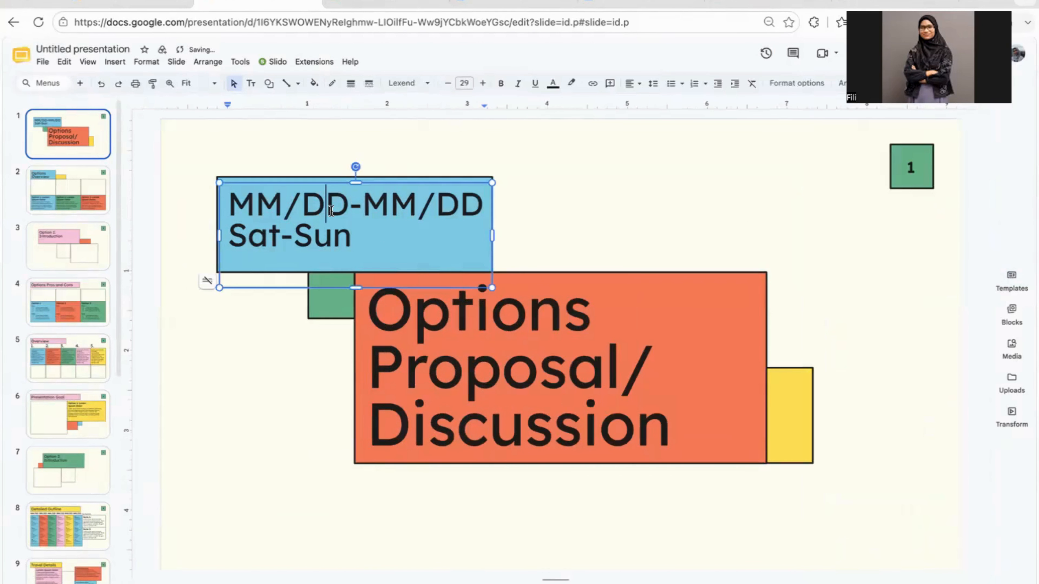
left_click(155, 194)
left_click(57, 185)
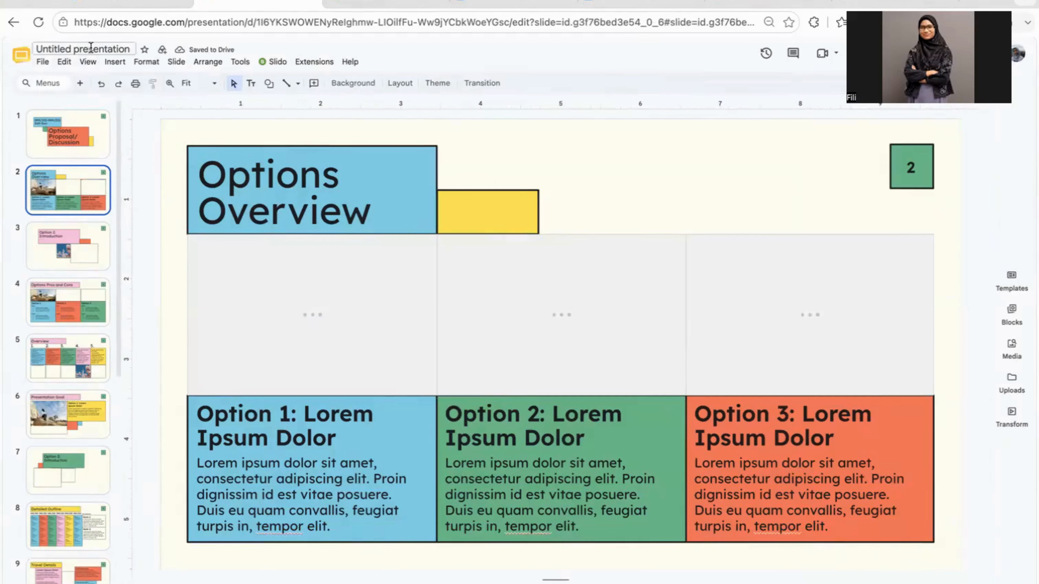
Step: Rename the presentation as Contoh Google Slide
left_click(91, 49)
type("C")
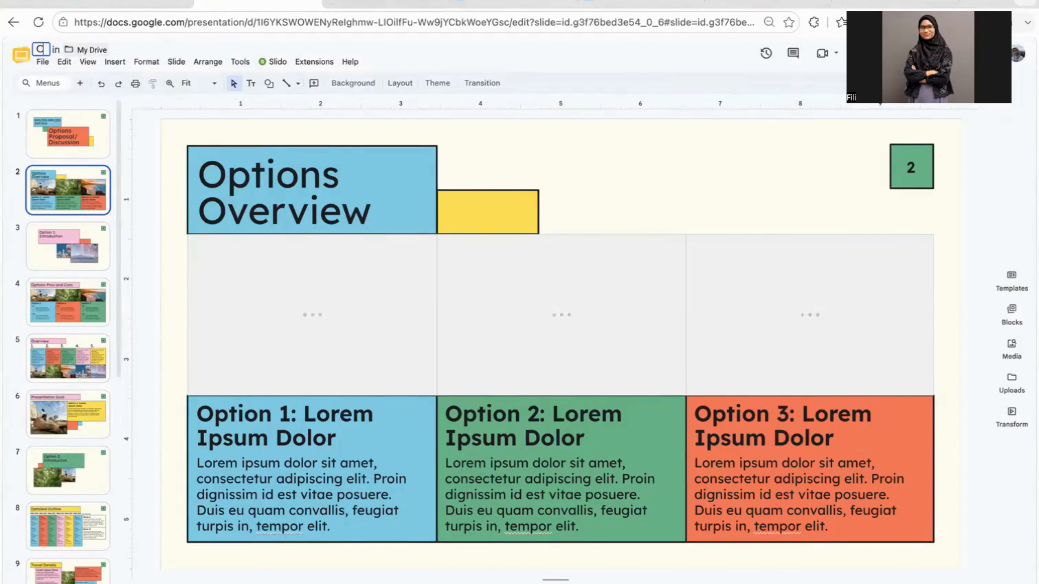
type("ontoh")
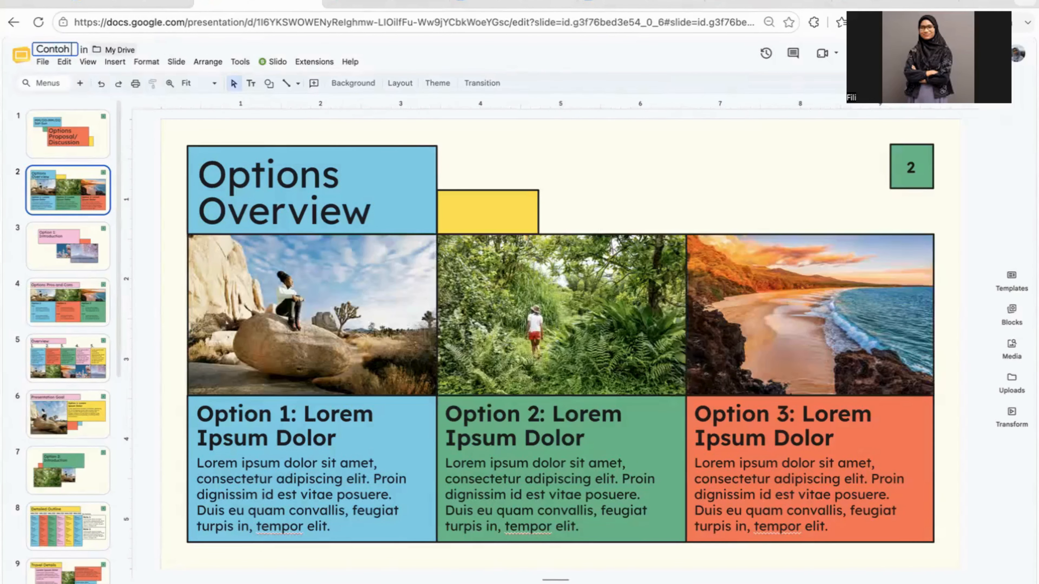
type(" goo")
key("BackSpace")
key("BackSpace")
key("BackSpace")
type("Google")
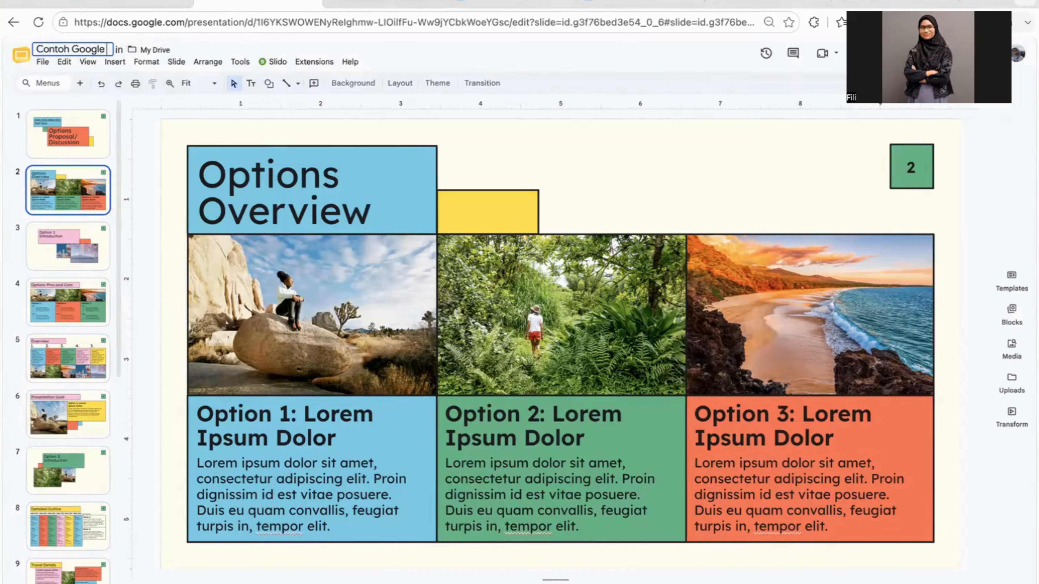
type(" Slide")
key("Return")
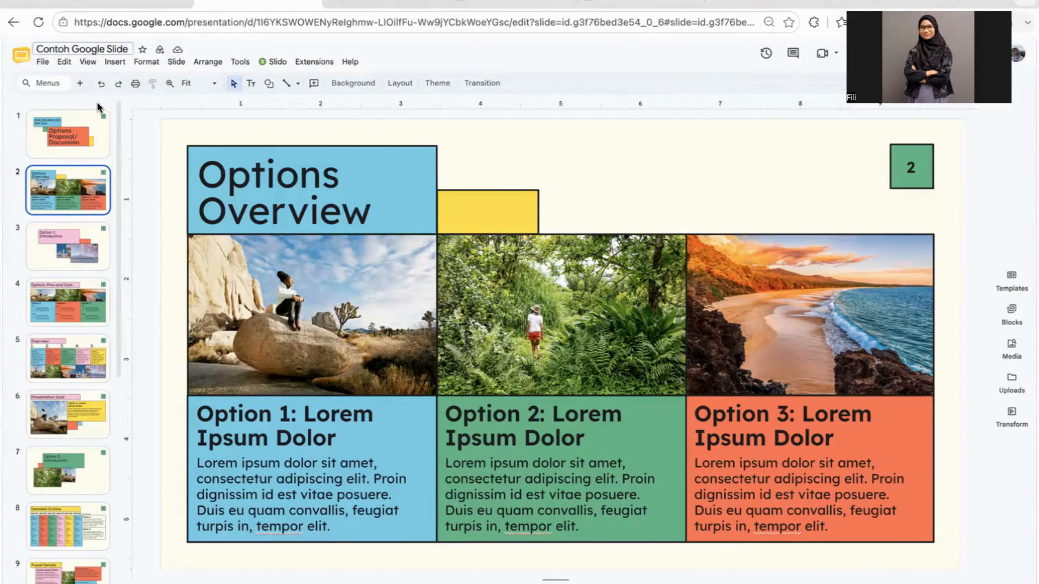
Step: Open the online media search for replacing the Option 1 picture on slide 2 and search for "beach"
left_click(272, 314)
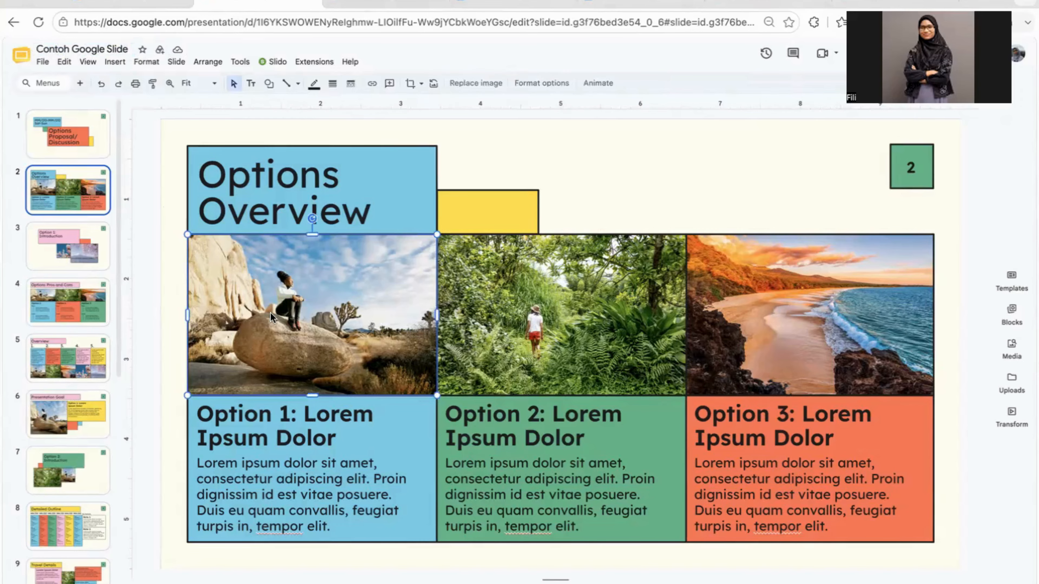
right_click(272, 318)
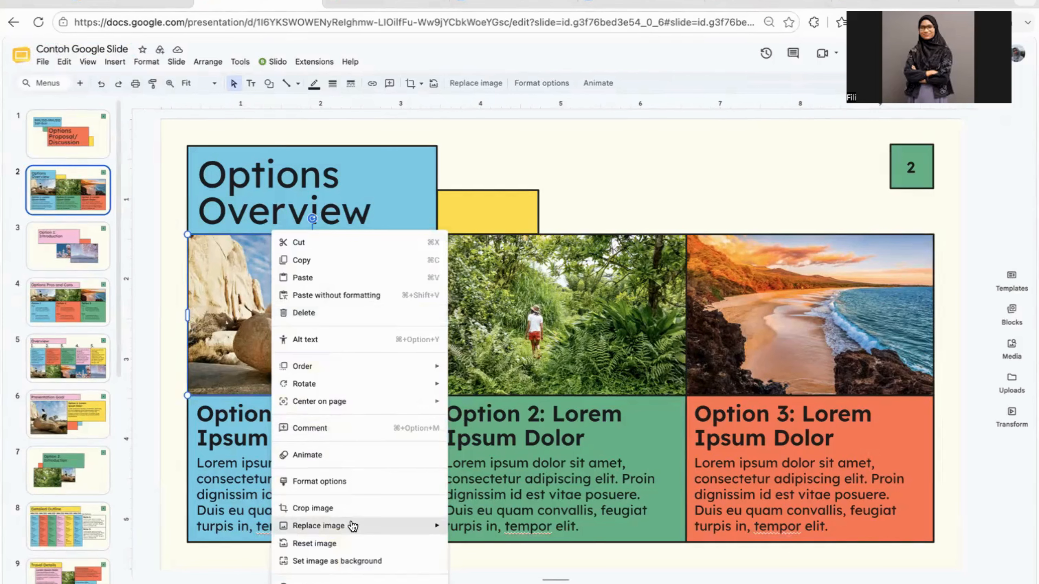
mouse_move(352, 527)
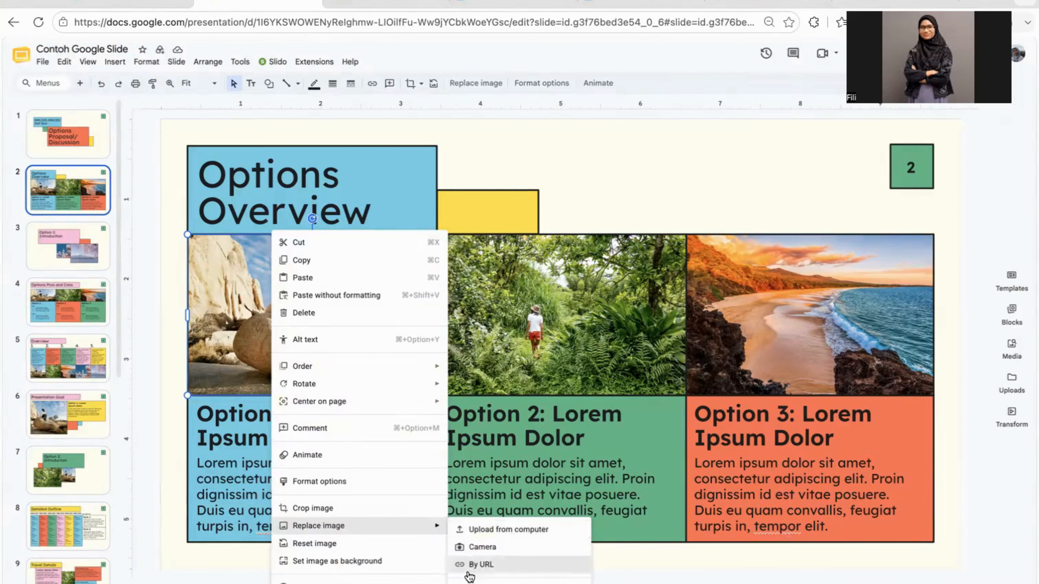
left_click(476, 565)
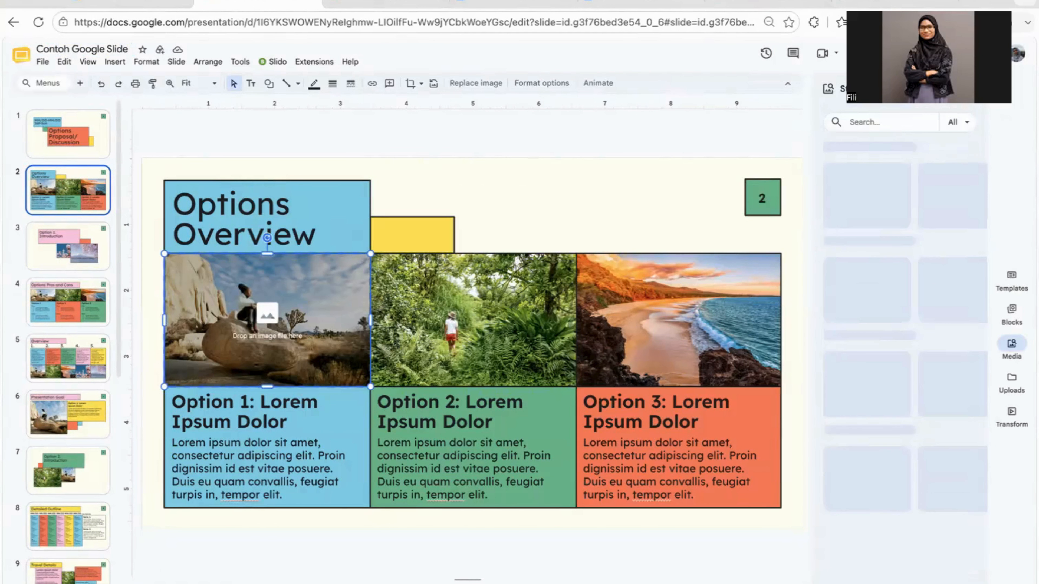
left_click(876, 121)
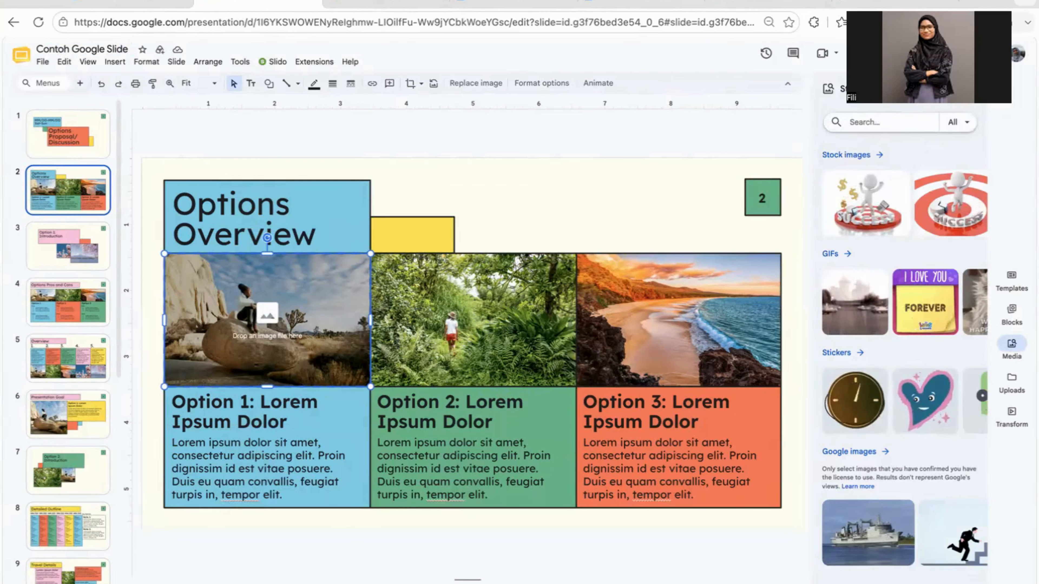
type("beach")
key("Return")
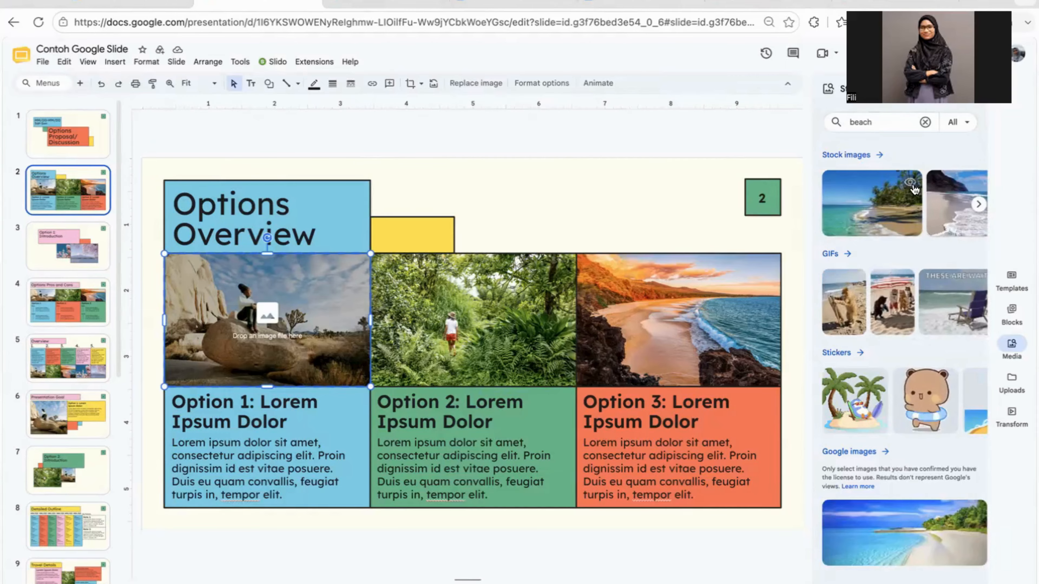
Step: Look through all the stock images and replace the Option 1 picture with the beach photo showing palms along a green shore
left_click(877, 155)
scroll(870, 344, "down", 10)
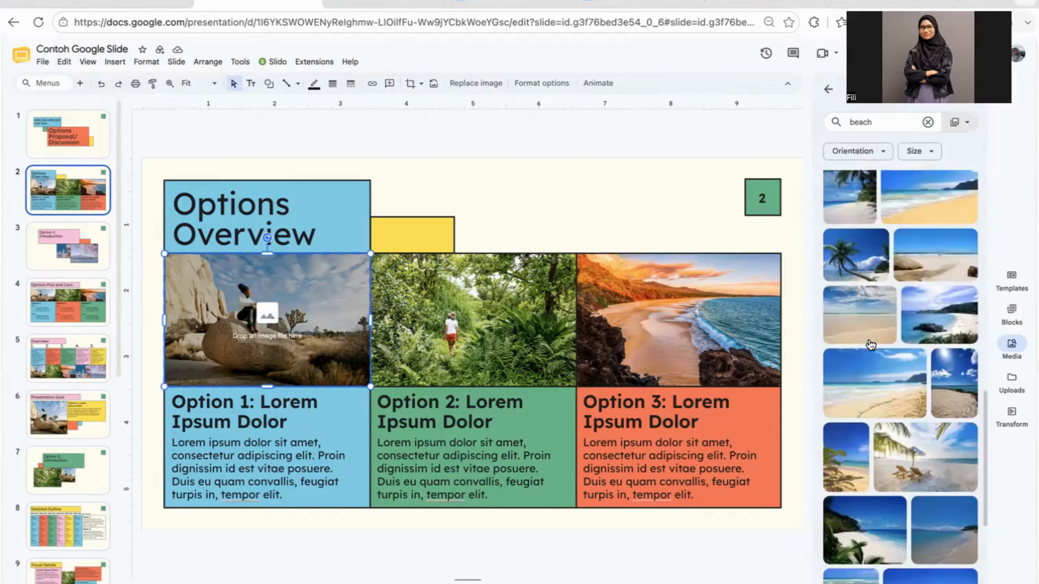
scroll(870, 344, "up", 10)
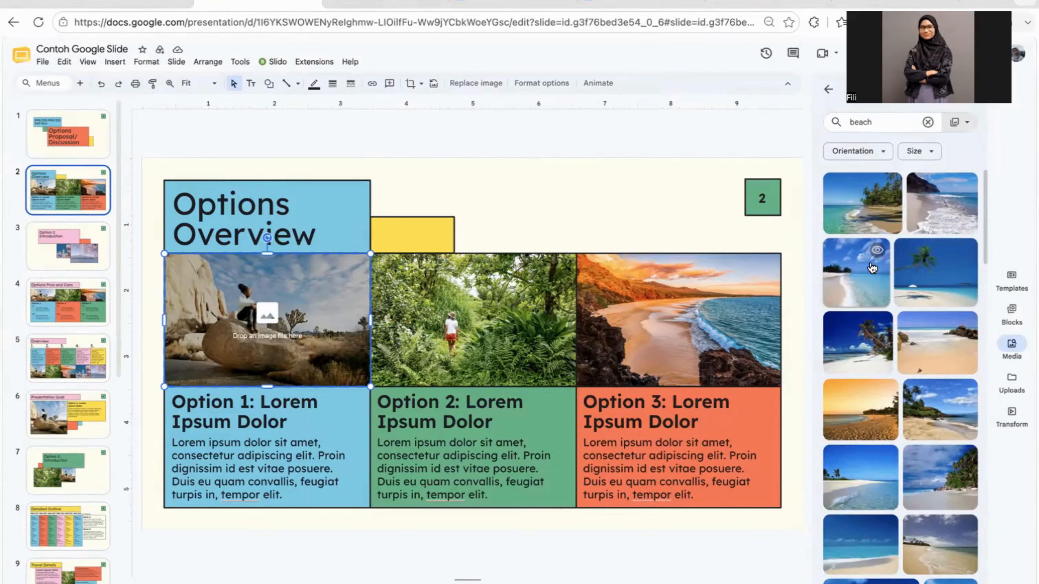
left_click_drag(937, 412, 286, 319)
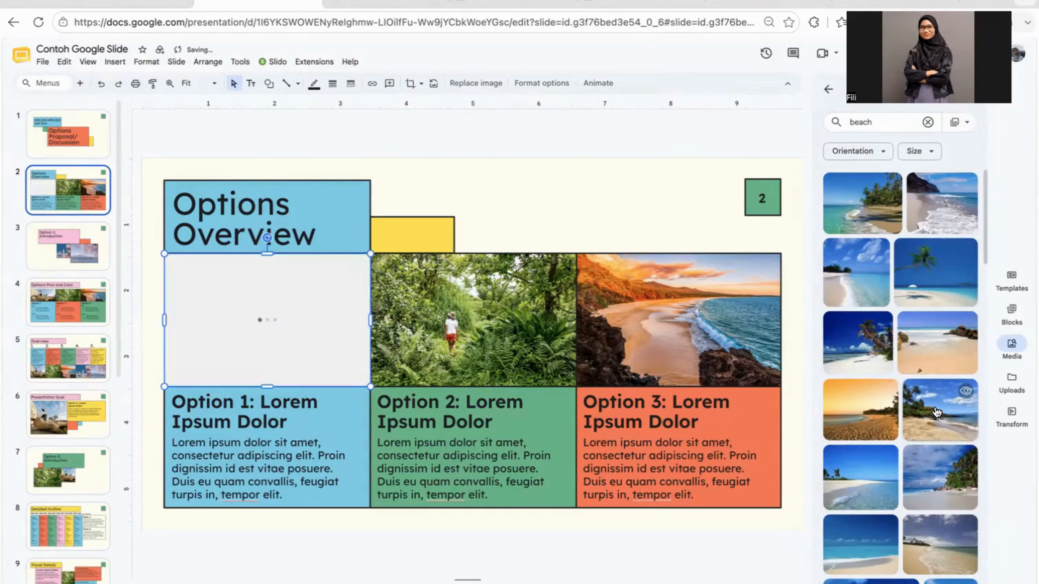
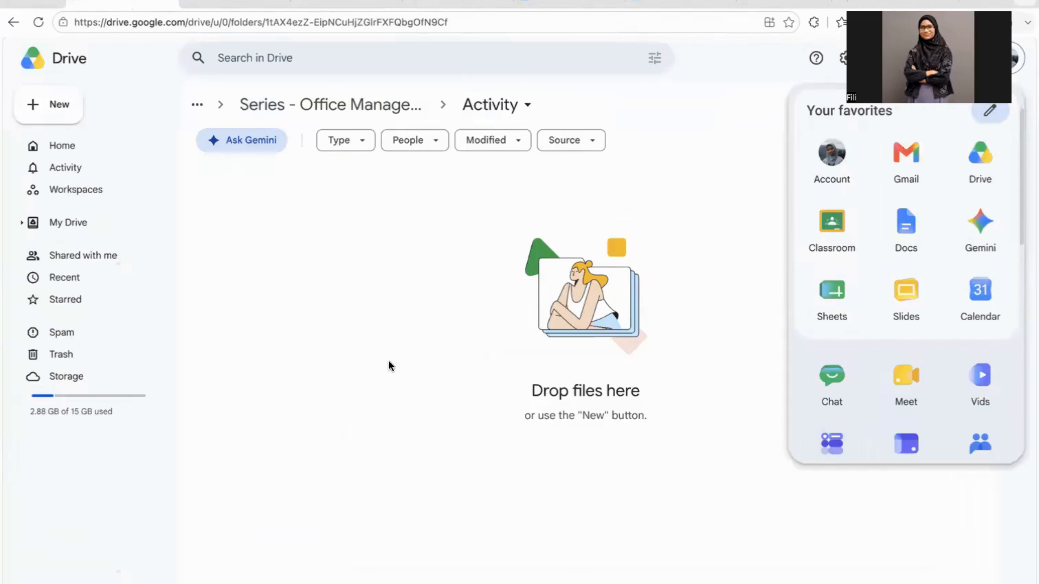
Step: Switch to Google Drive and review the file types that can be created or uploaded in the Activity folder
left_click(668, 236)
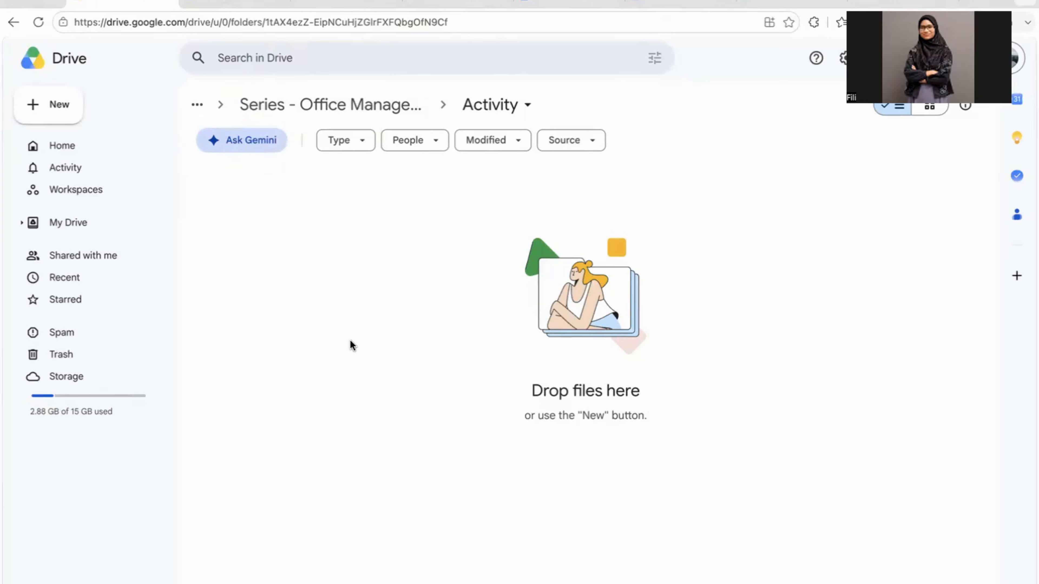
left_click(37, 107)
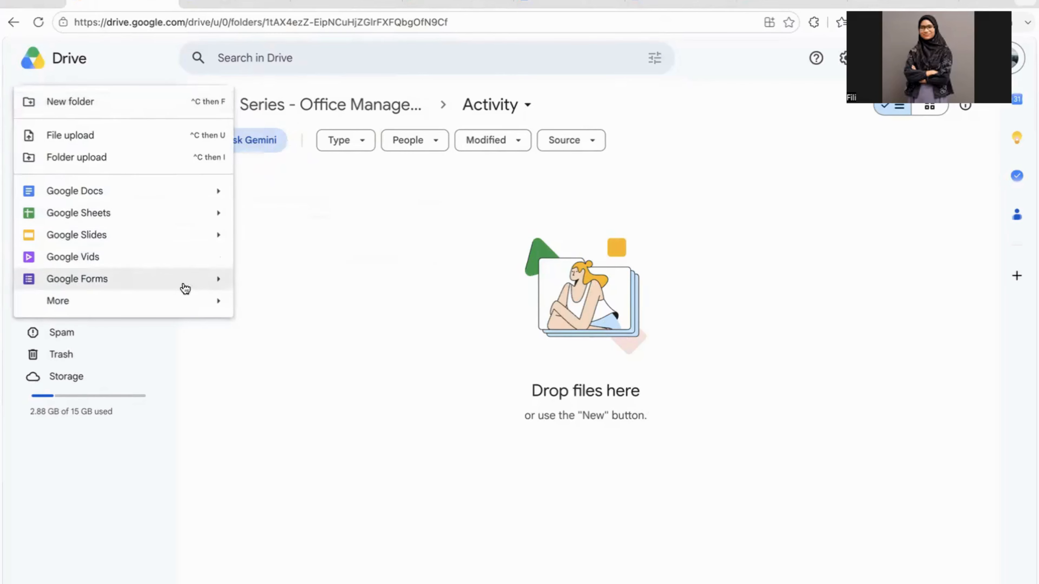
mouse_move(216, 312)
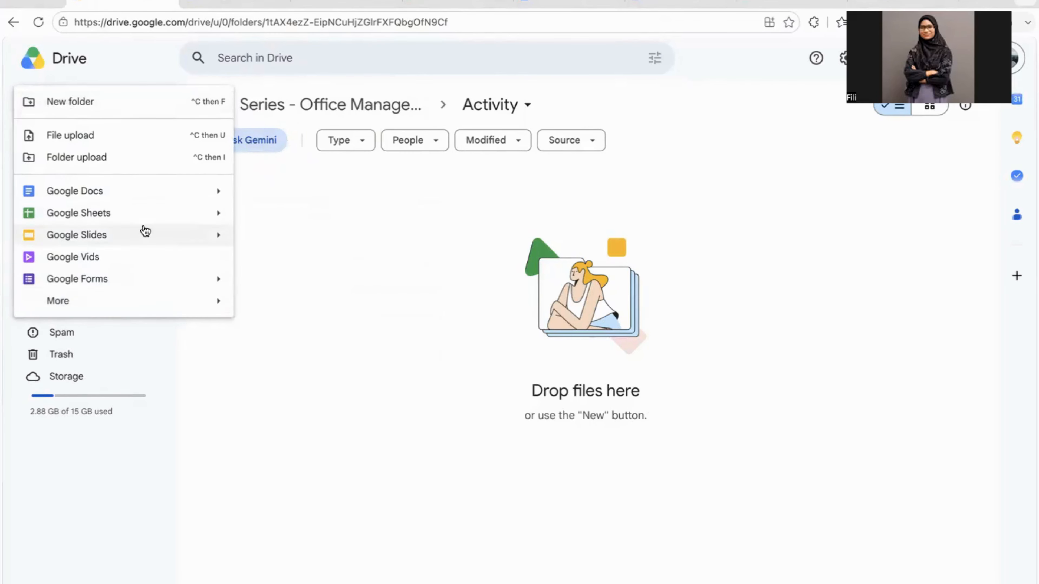
mouse_move(133, 202)
mouse_move(135, 236)
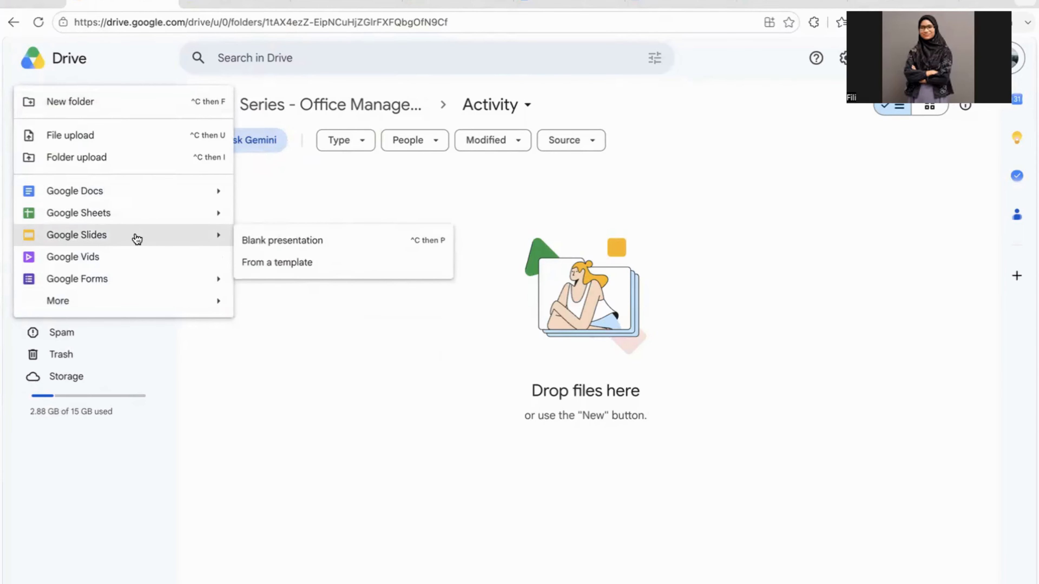
mouse_move(185, 311)
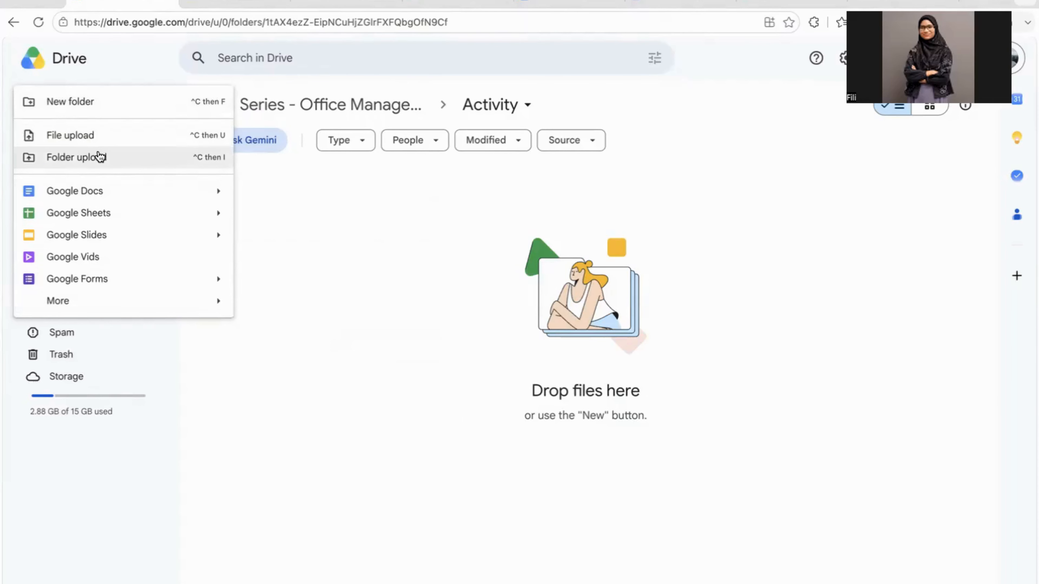
Step: Create two new folders named Contoh 1 and Contoh 2 inside the Activity folder
left_click(97, 107)
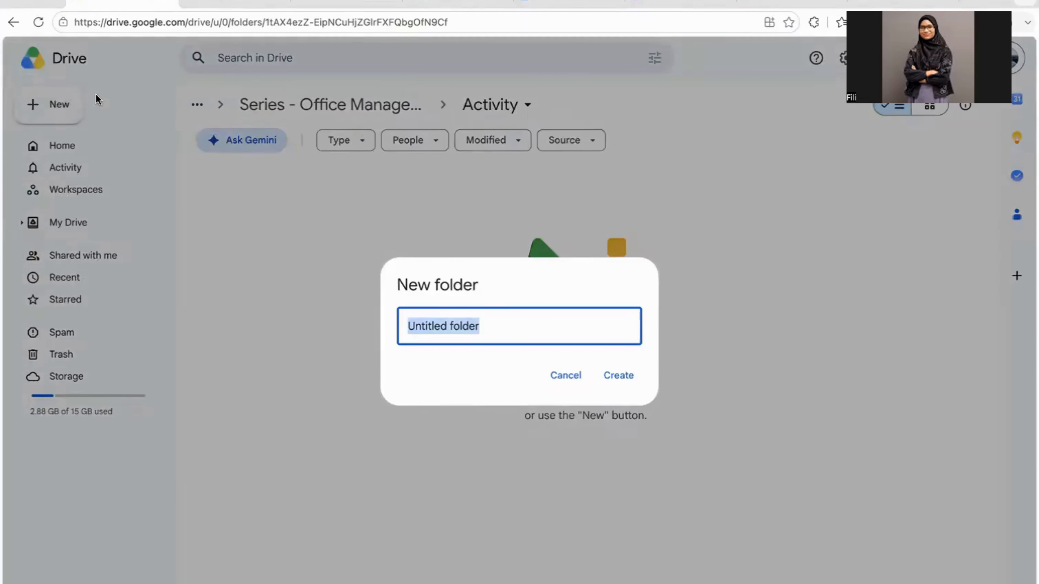
type("Contoh 1")
key("Return")
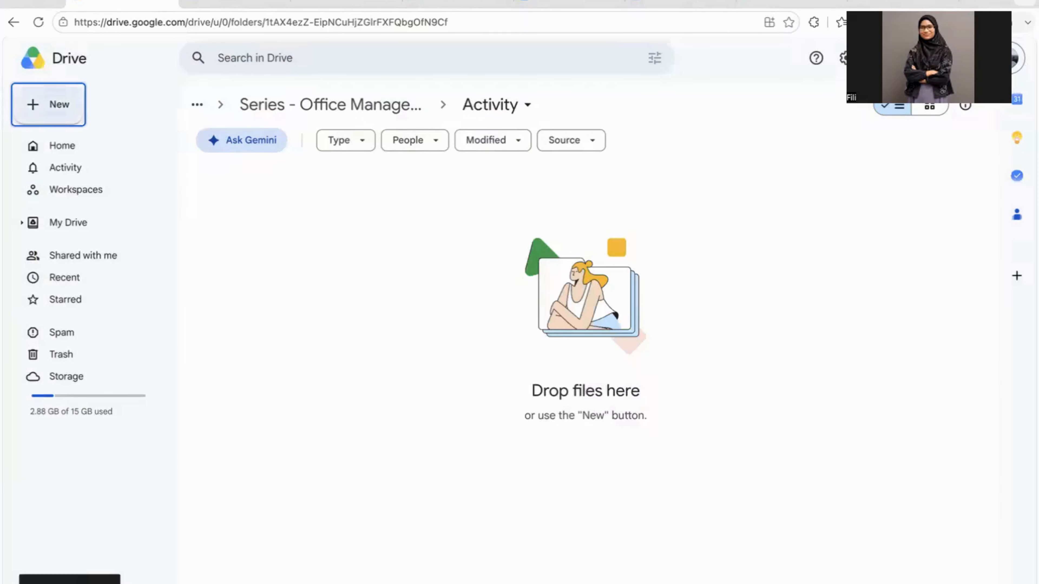
left_click(40, 112)
left_click(78, 107)
type("C")
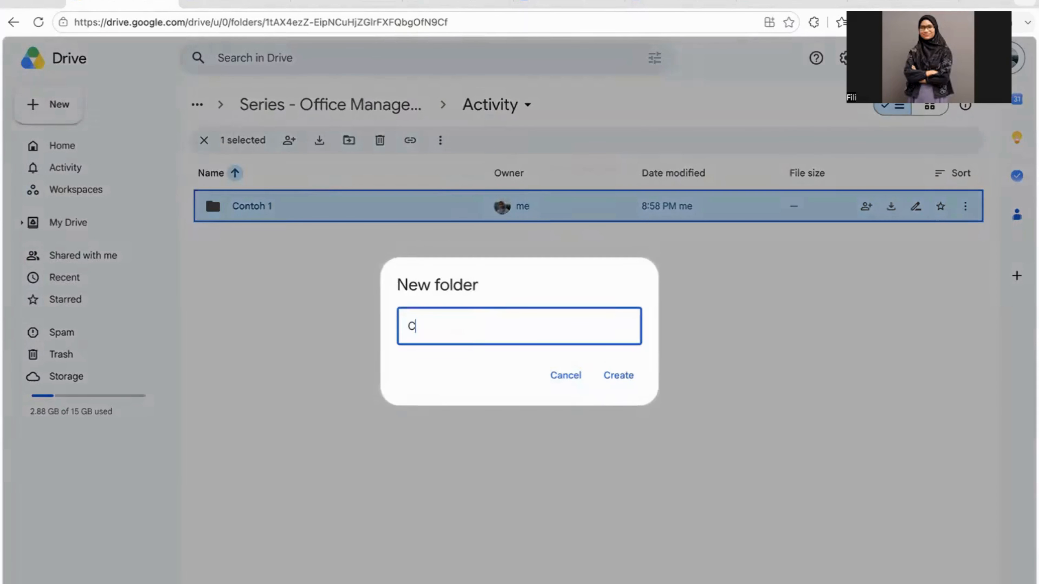
type("ontoh 2")
key("Return")
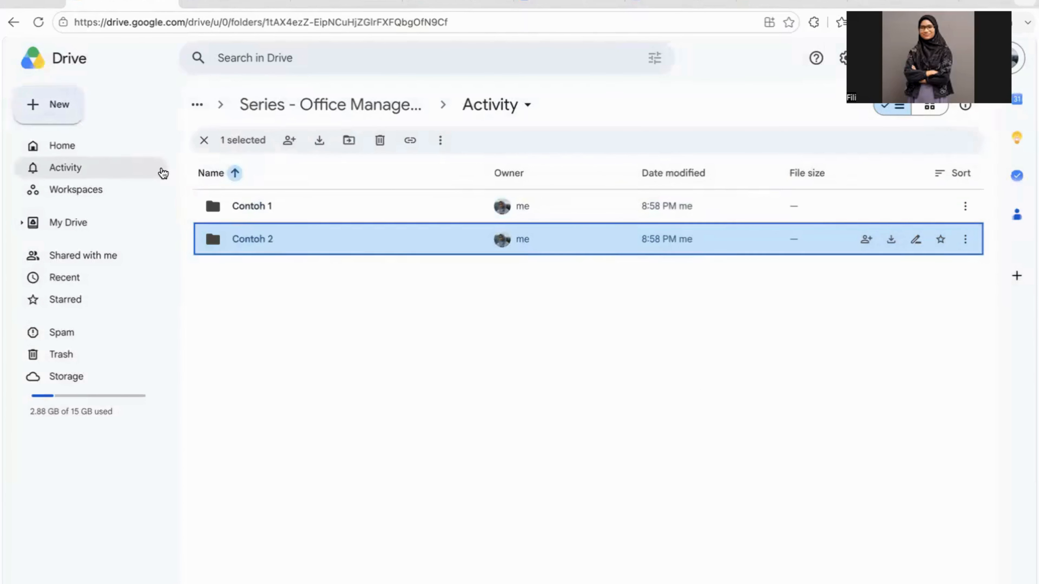
left_click(203, 140)
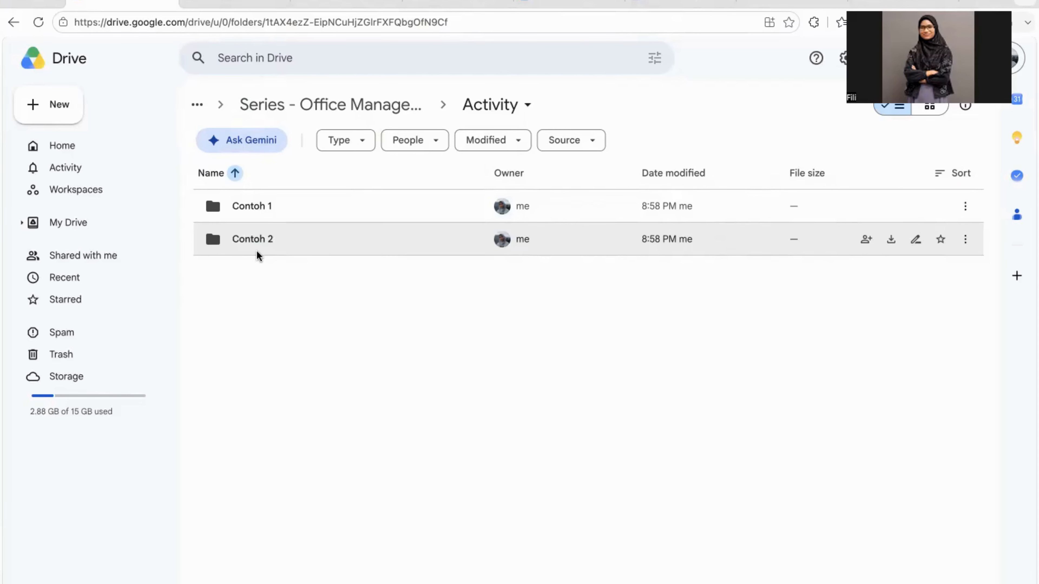
Step: Change the folder color of Contoh 1 to the light yellow Desert sand
left_click(252, 207)
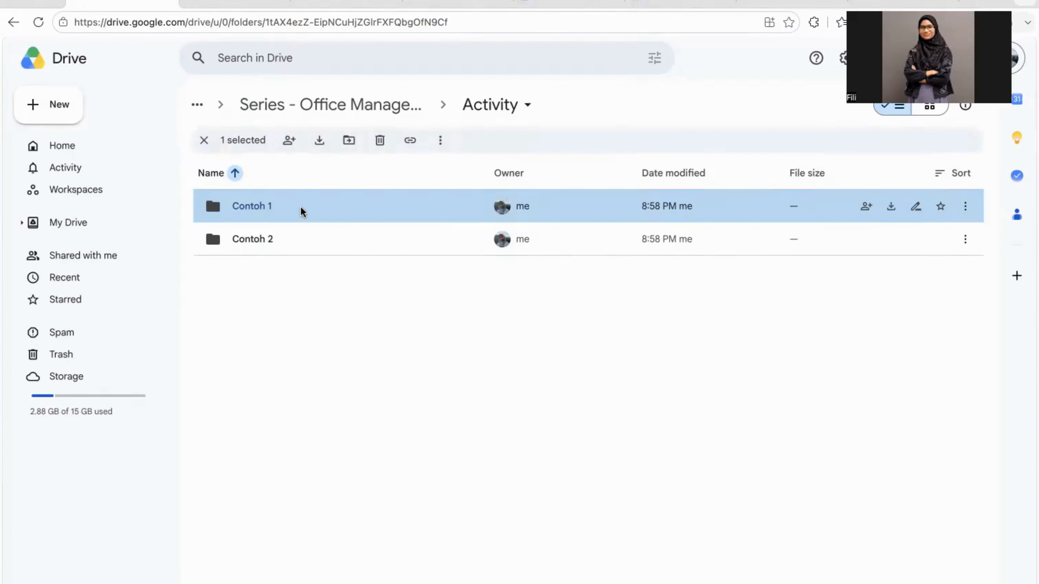
left_click(440, 139)
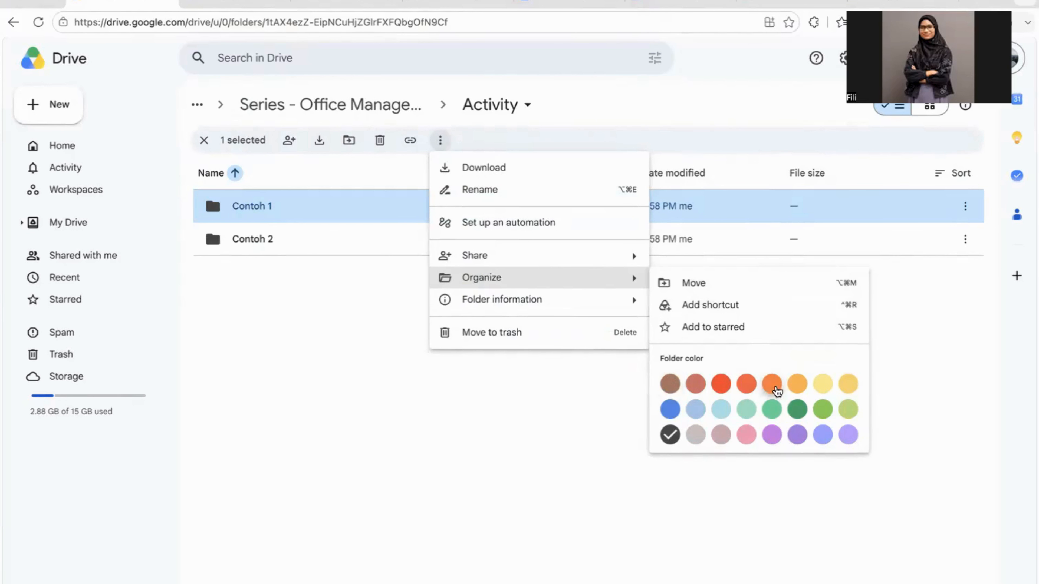
left_click(821, 386)
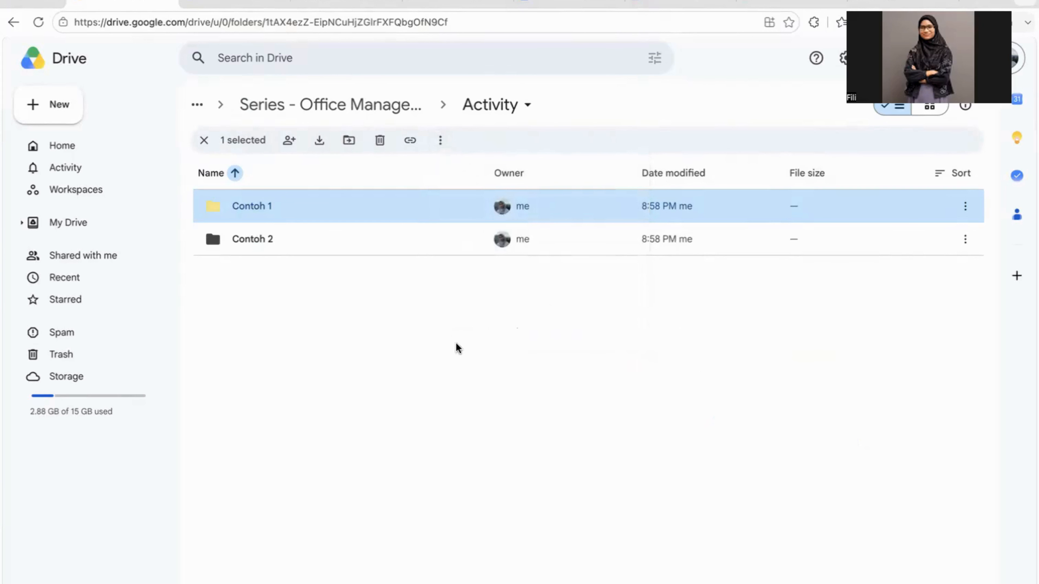
left_click(447, 342)
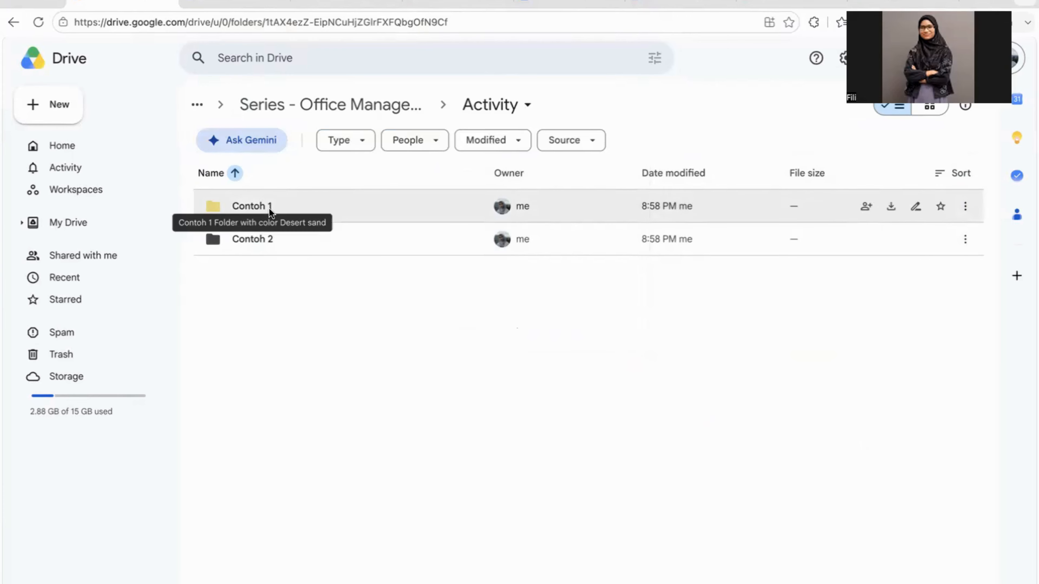
Step: Change the folder color of Contoh 2 to red and clear the selection
left_click(266, 239)
left_click(439, 142)
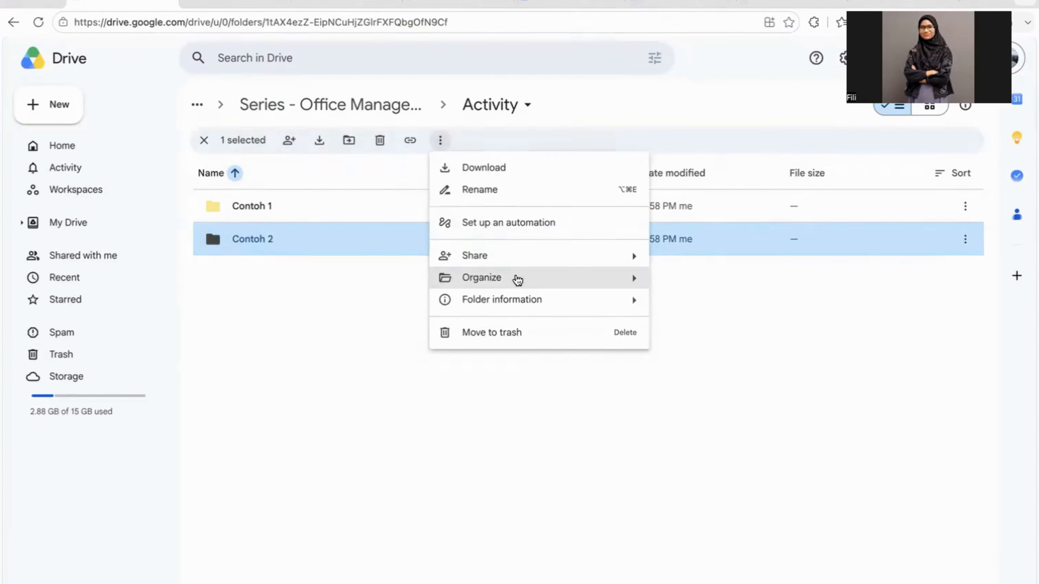
mouse_move(630, 278)
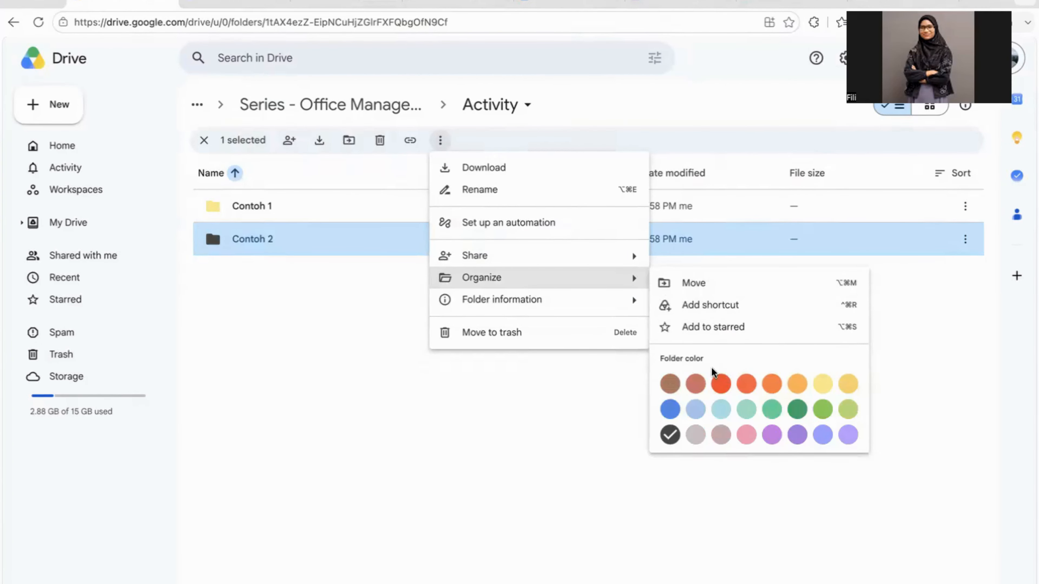
left_click(718, 381)
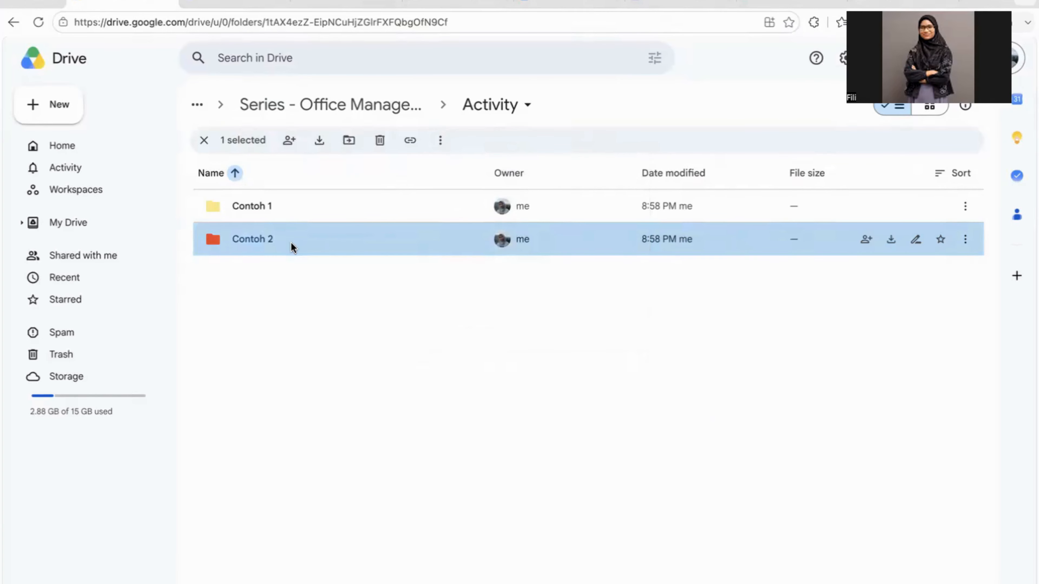
left_click(203, 140)
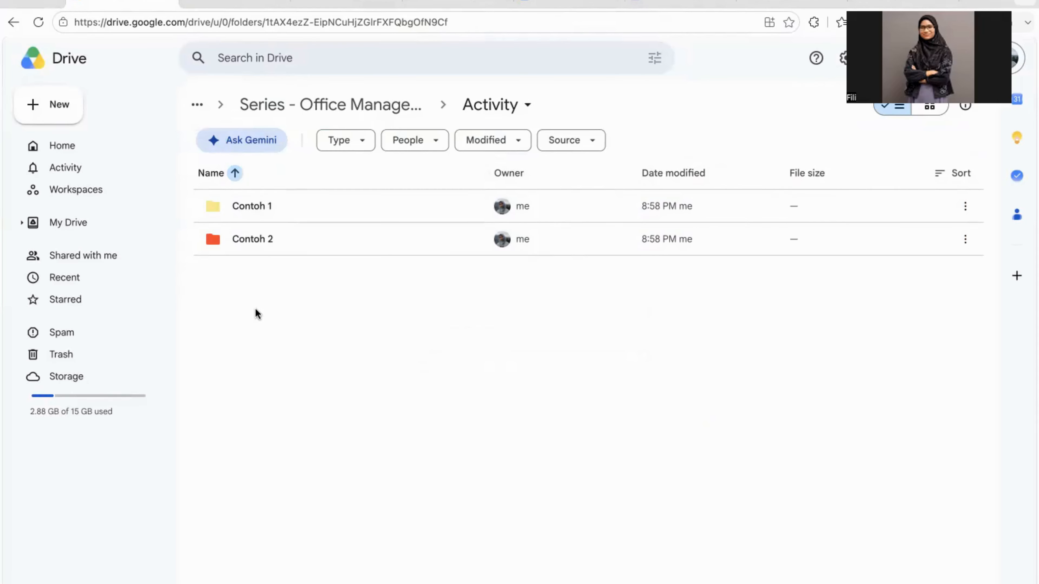
Step: Share the Contoh 1 folder by setting its general access to UPI, and review the available roles while keeping Viewer
left_click(262, 206)
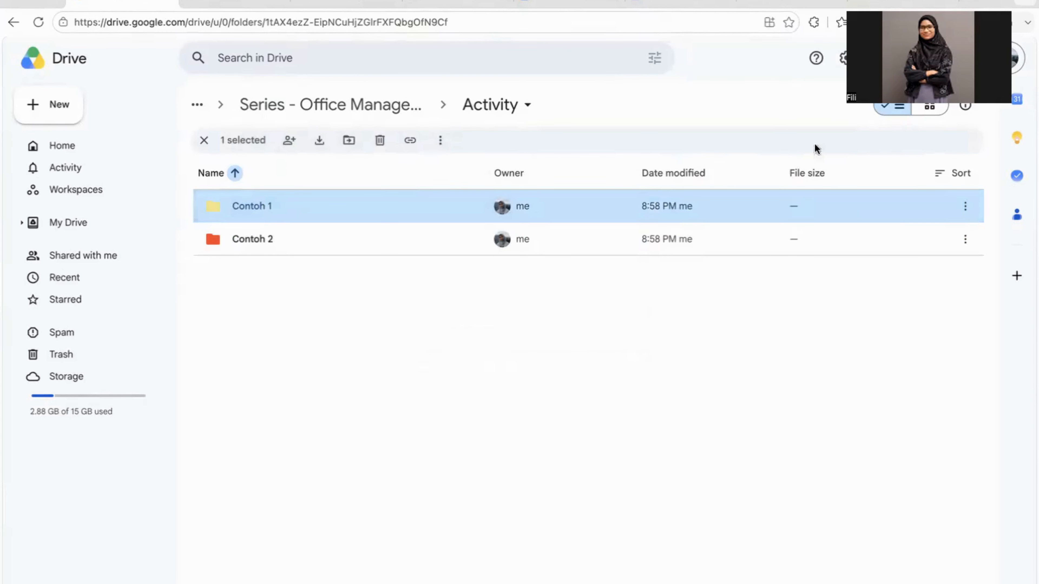
left_click(289, 143)
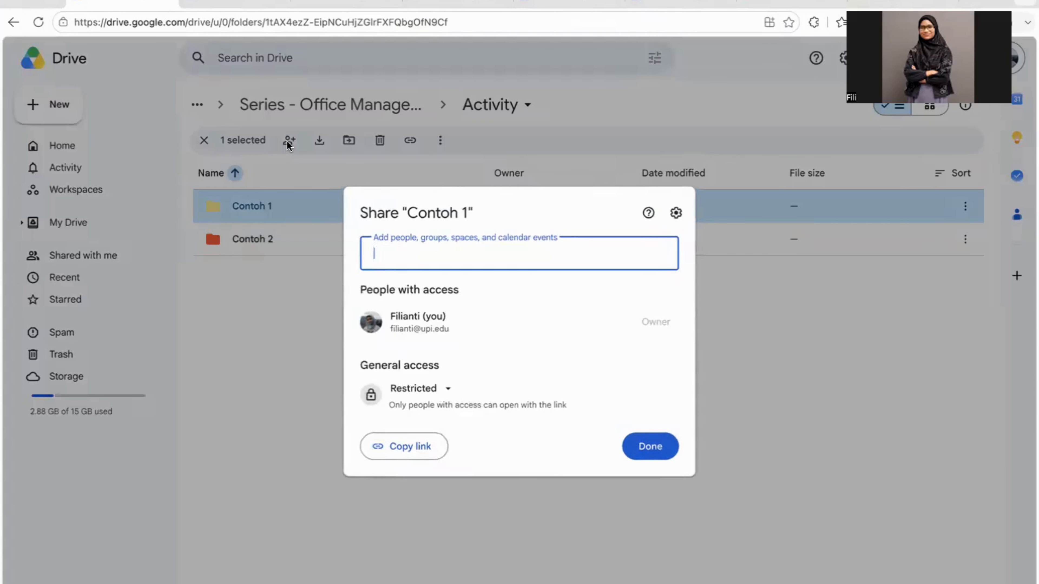
left_click(444, 390)
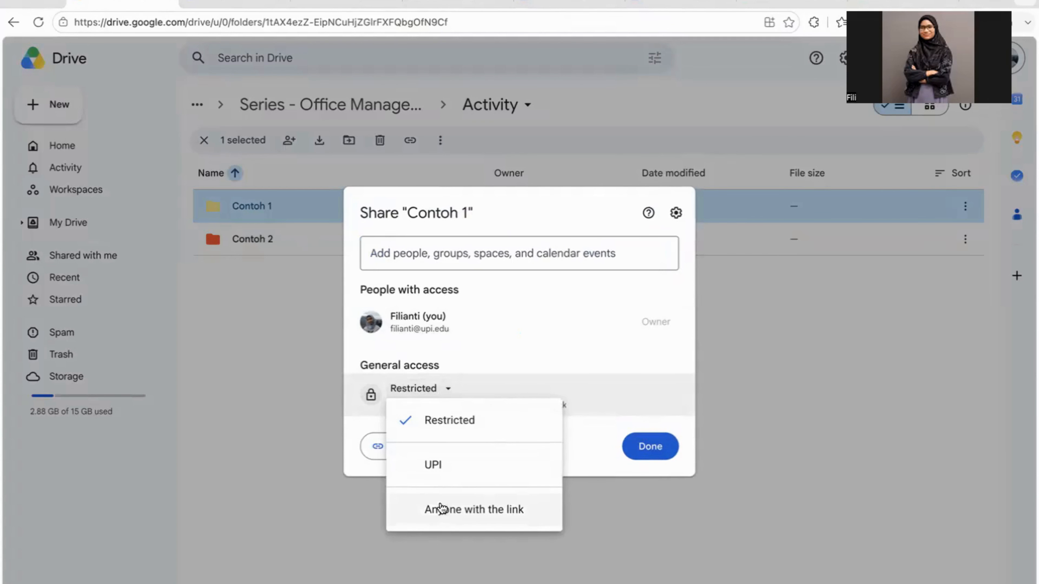
left_click(442, 465)
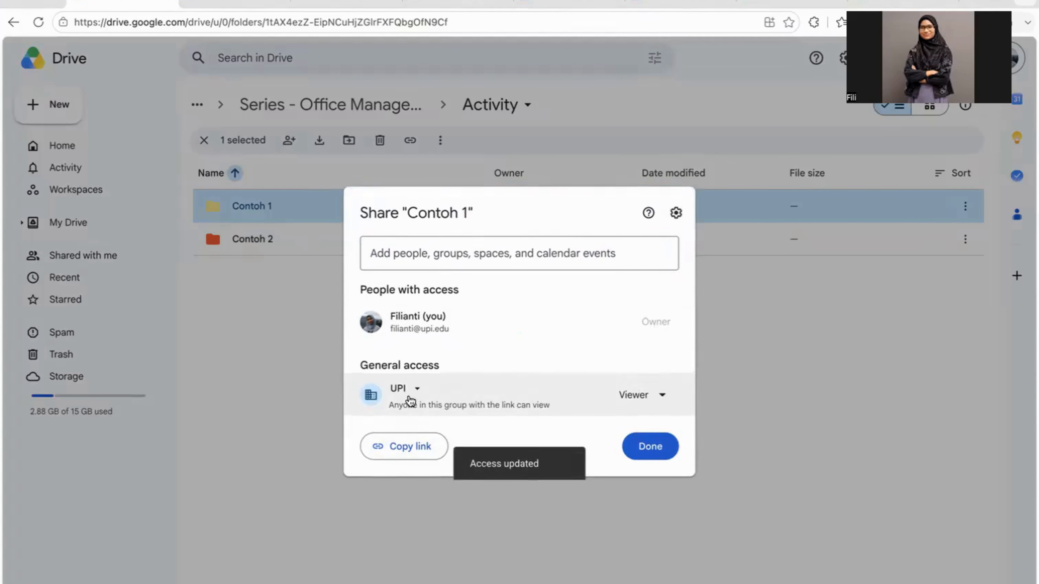
left_click(643, 396)
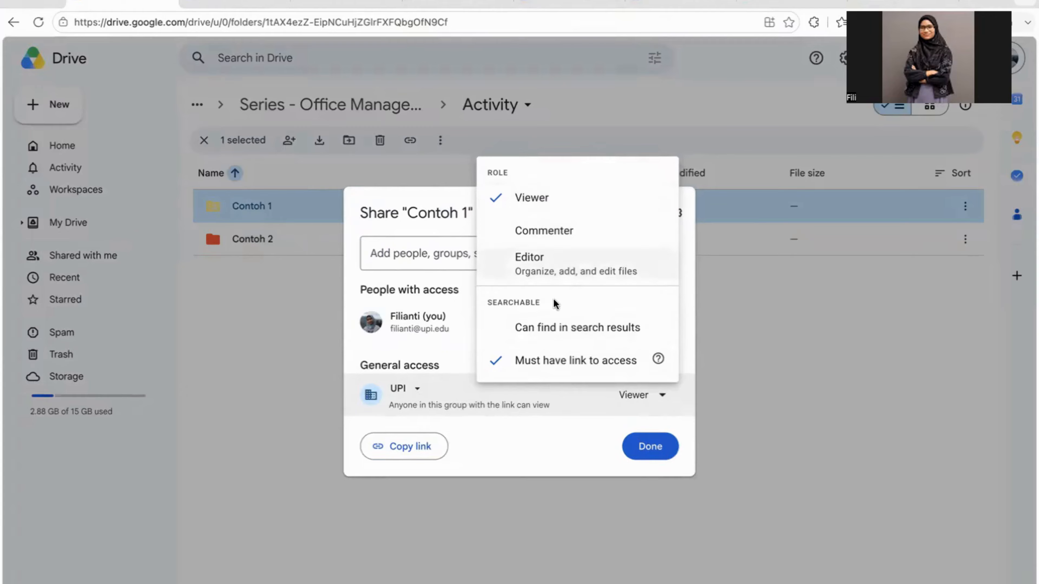
left_click(538, 442)
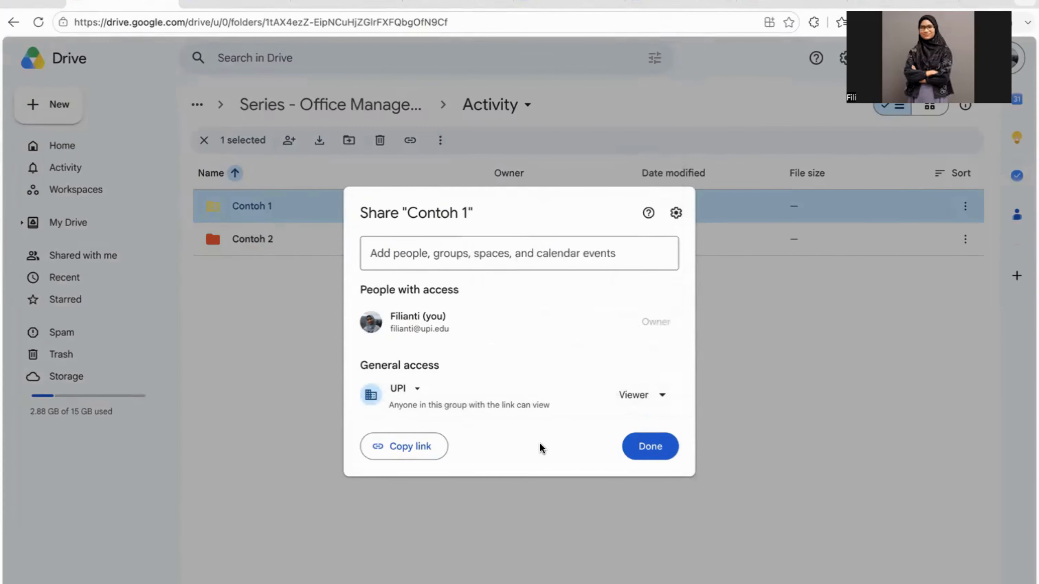
left_click(637, 446)
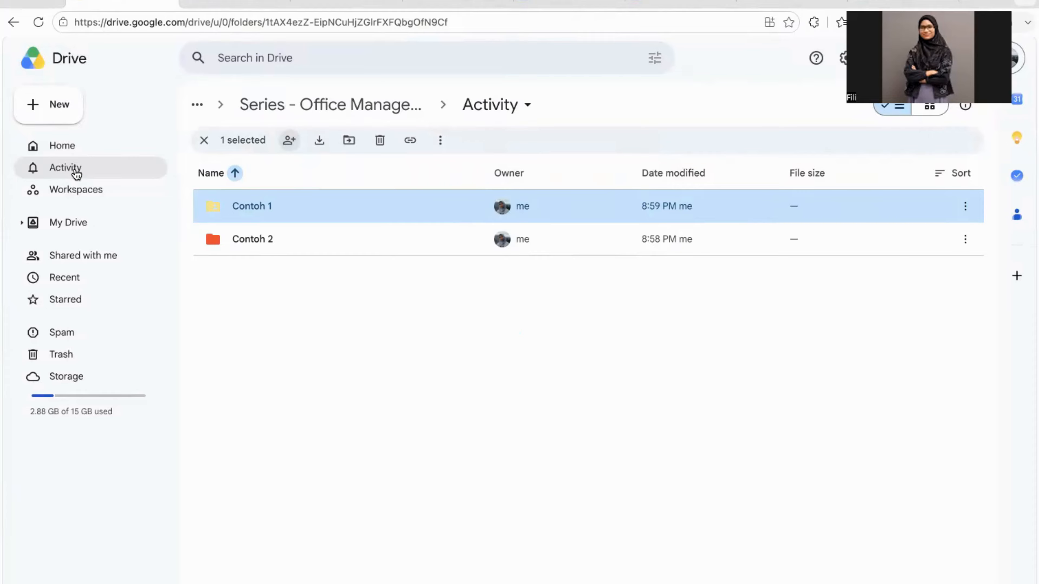
Step: Open the Workspaces page and look at the dialog for creating a personal workspace, closing it without creating one
left_click(75, 191)
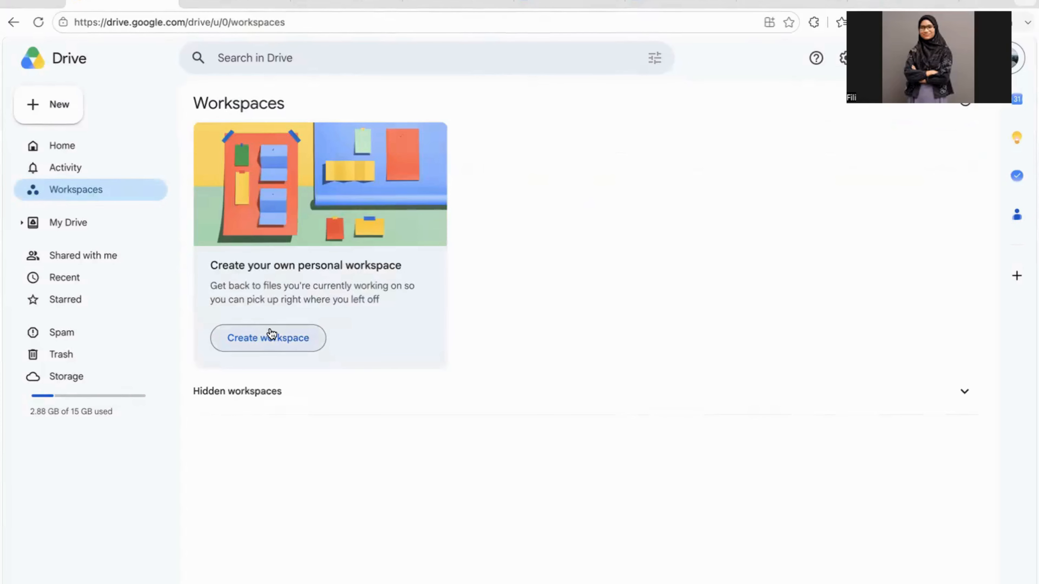
left_click(271, 337)
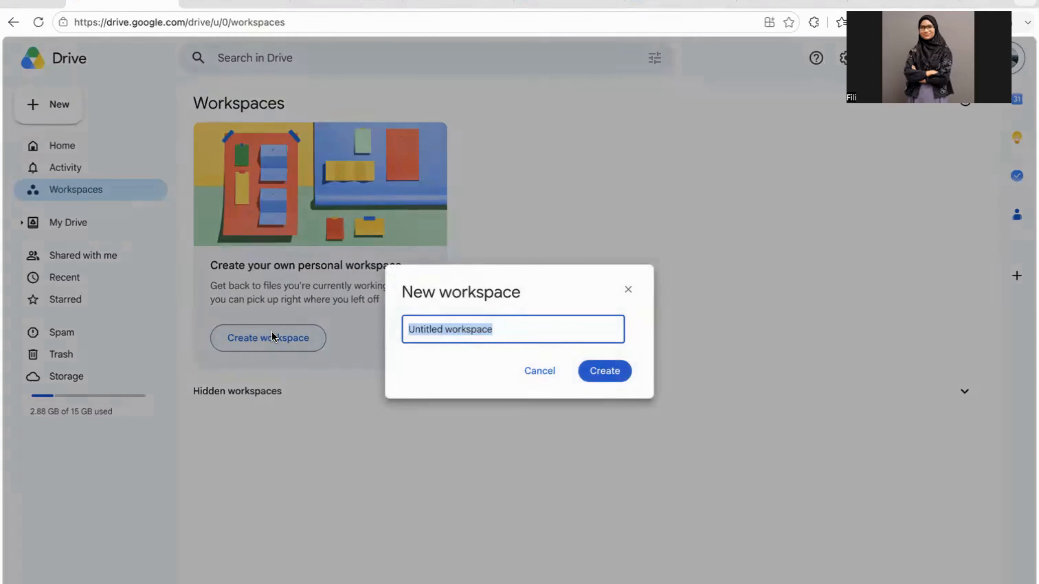
left_click(628, 292)
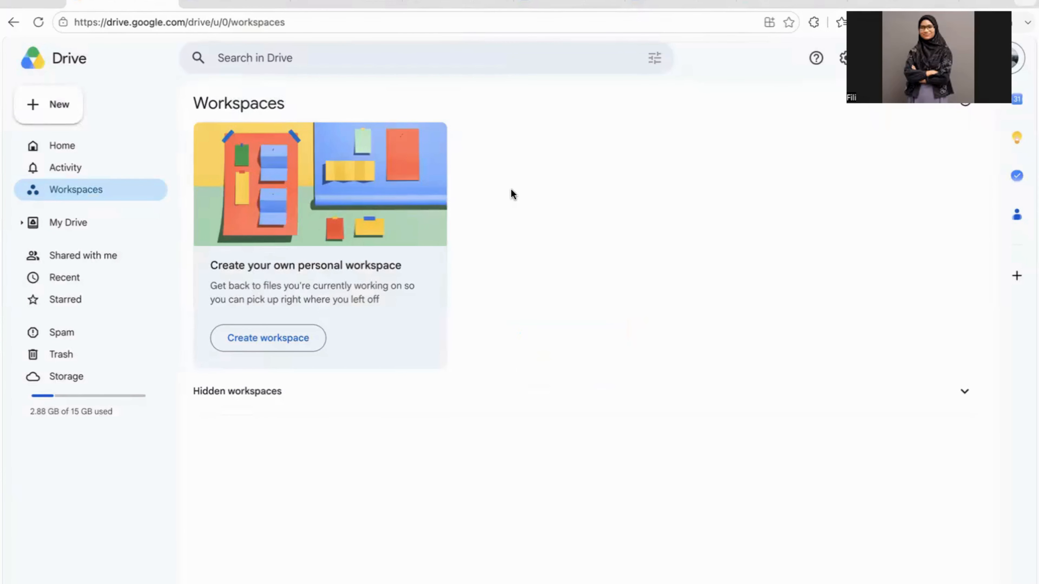